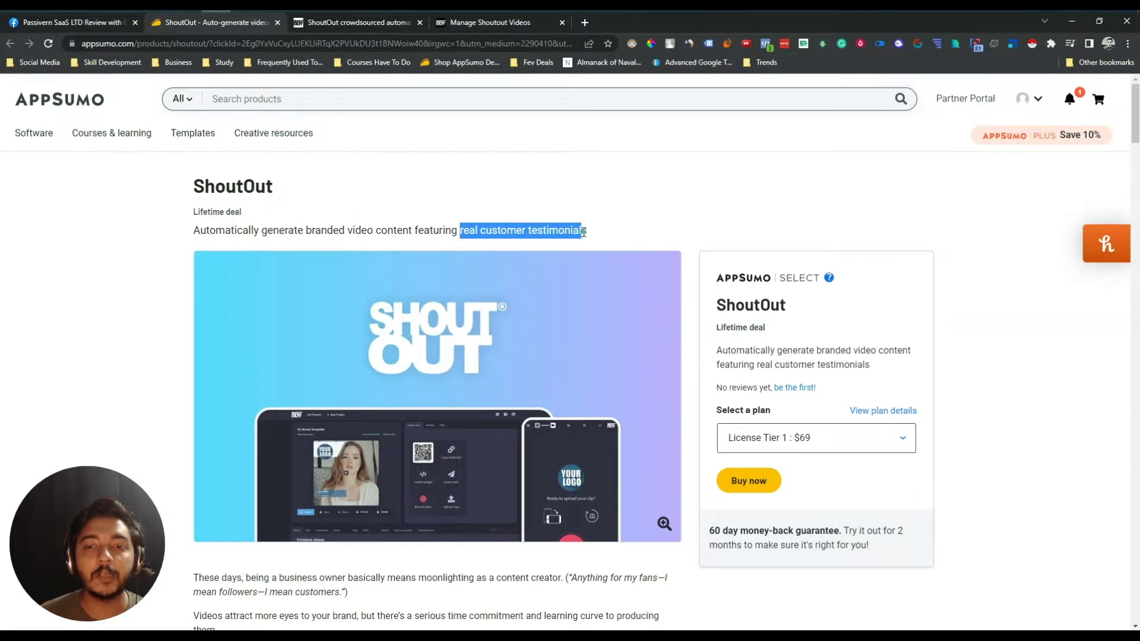
# Step: Read the ShoutOut deal's tagline, TL;DR alternatives, target audience and Overview summary, highlighting the key phrases
pyautogui.click(588, 233)
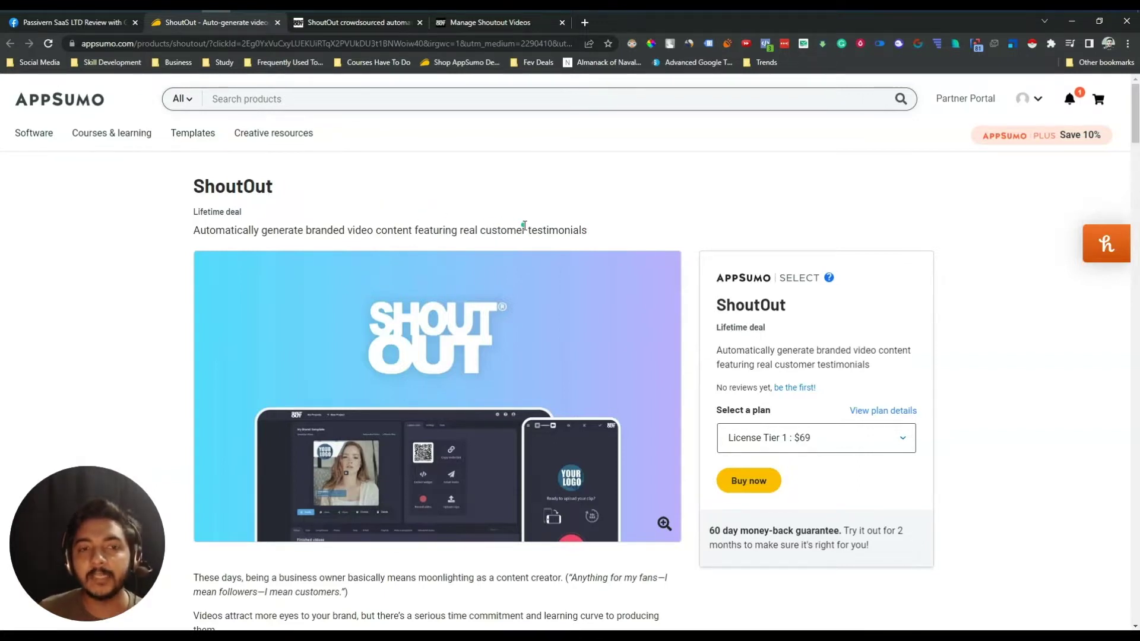
pyautogui.scroll(-7, 524, 226)
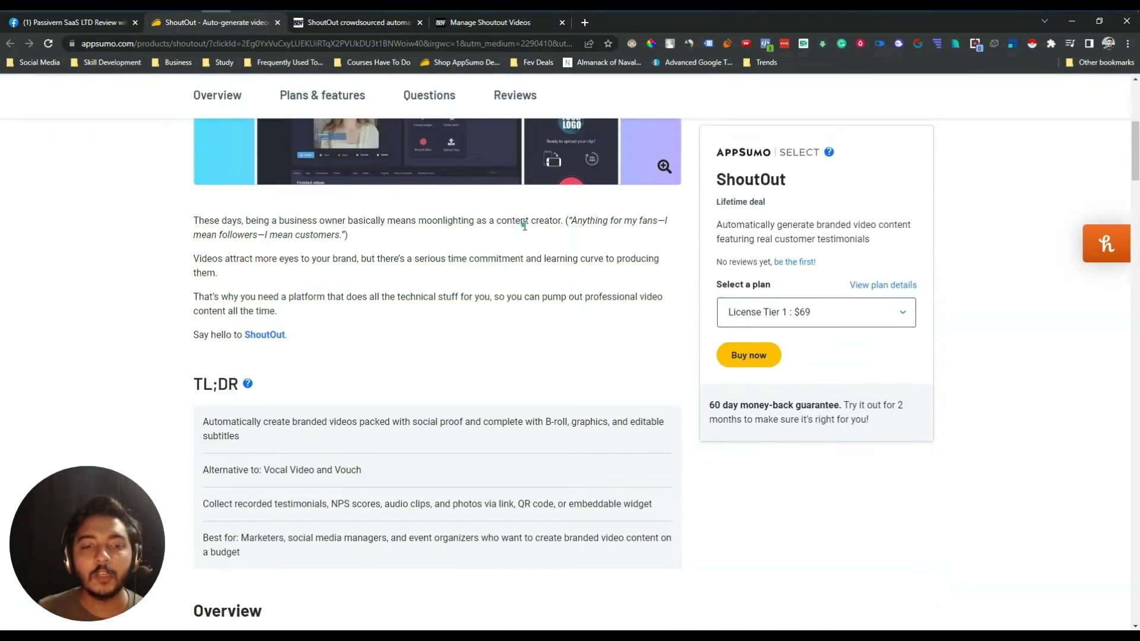
pyautogui.scroll(-1, 524, 225)
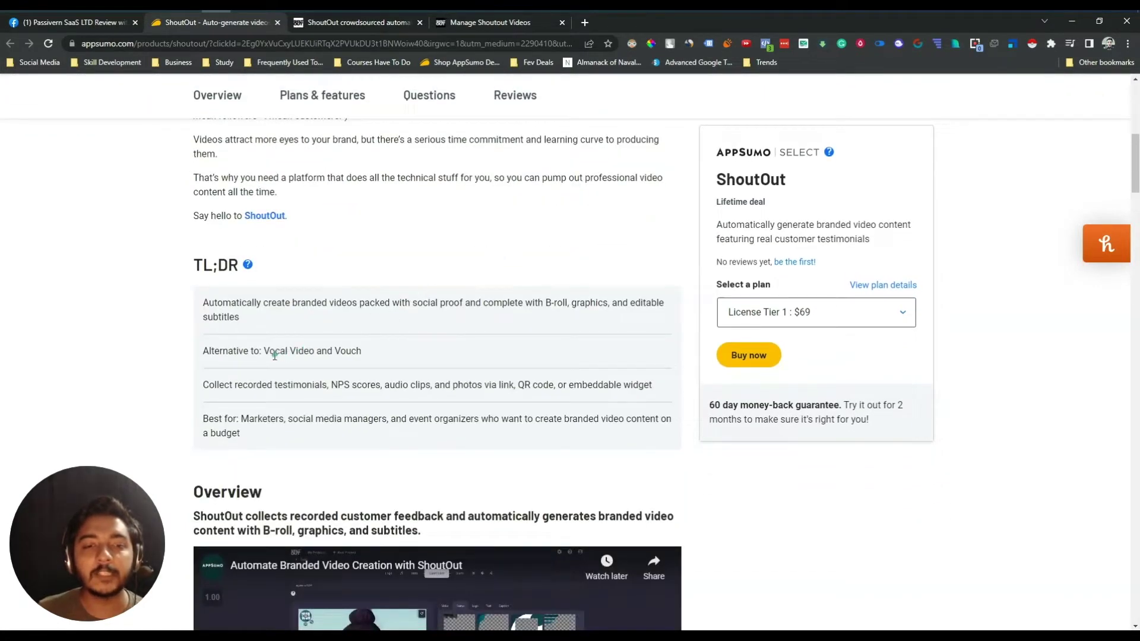
pyautogui.moveTo(265, 353); pyautogui.dragTo(320, 353)
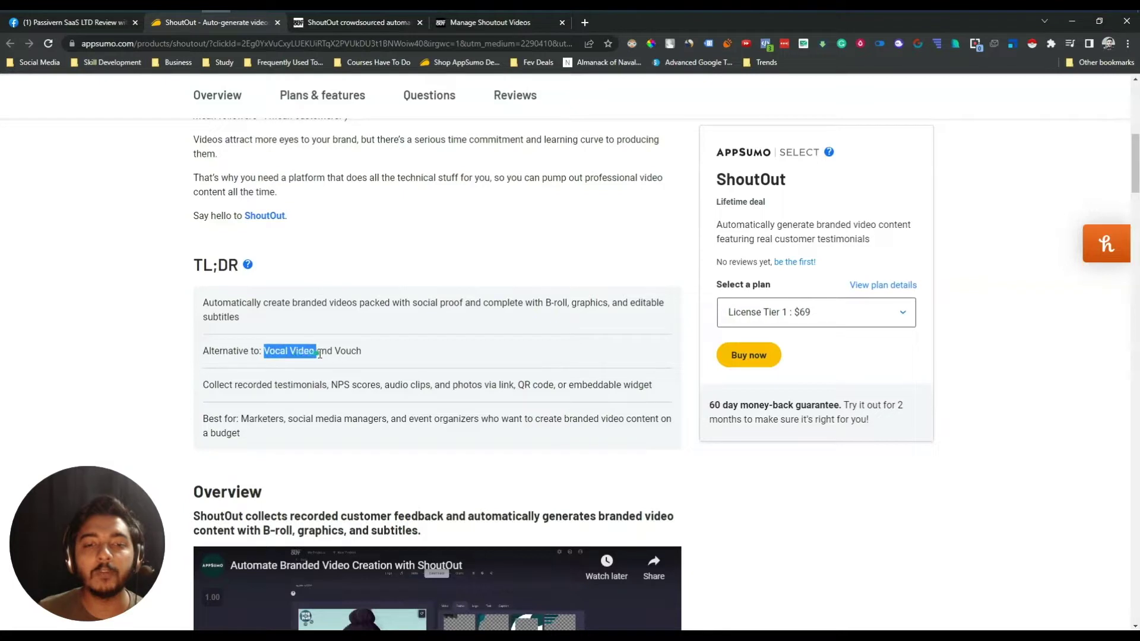
pyautogui.tripleClick(341, 353)
pyautogui.scroll(-3, 301, 329)
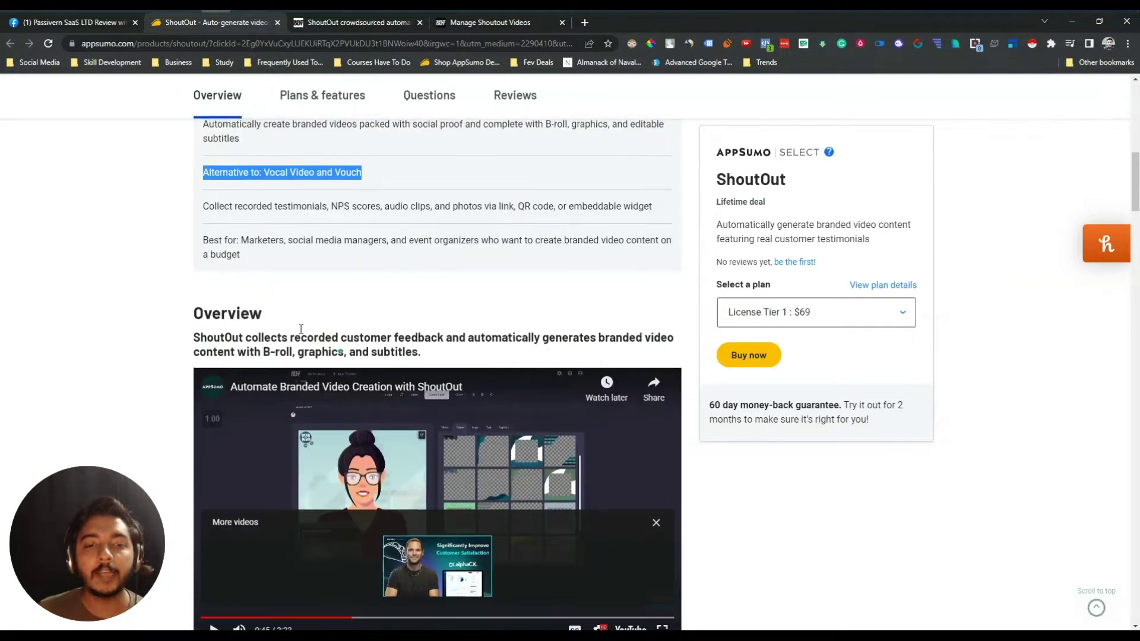
pyautogui.moveTo(236, 240); pyautogui.dragTo(386, 263)
pyautogui.click(386, 262)
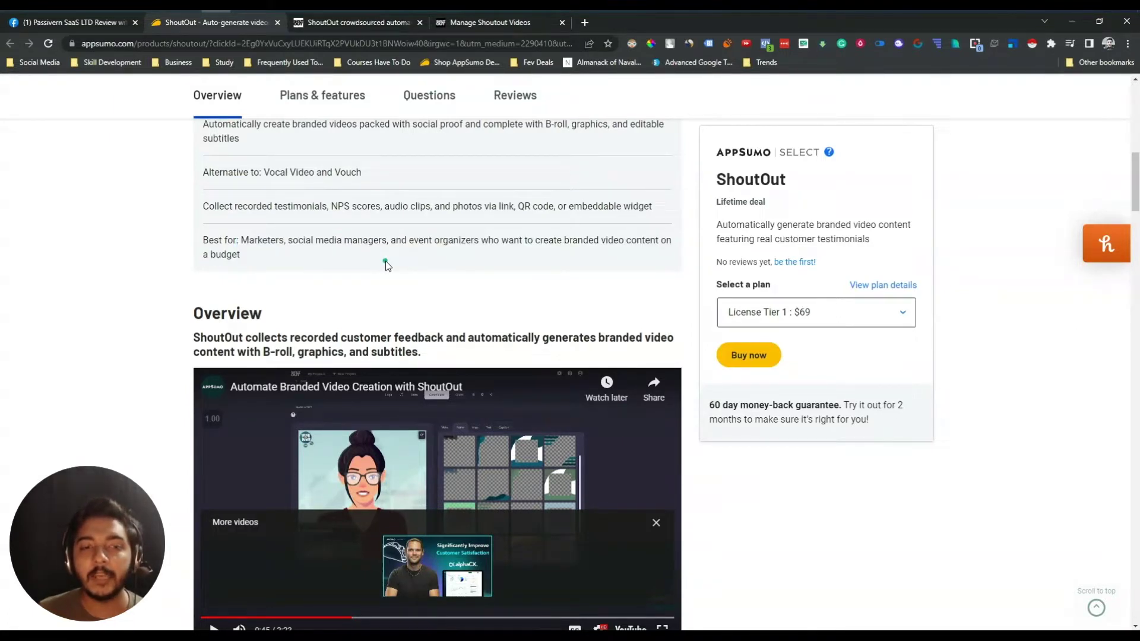
pyautogui.scroll(-1, 386, 263)
pyautogui.moveTo(200, 278); pyautogui.dragTo(600, 295)
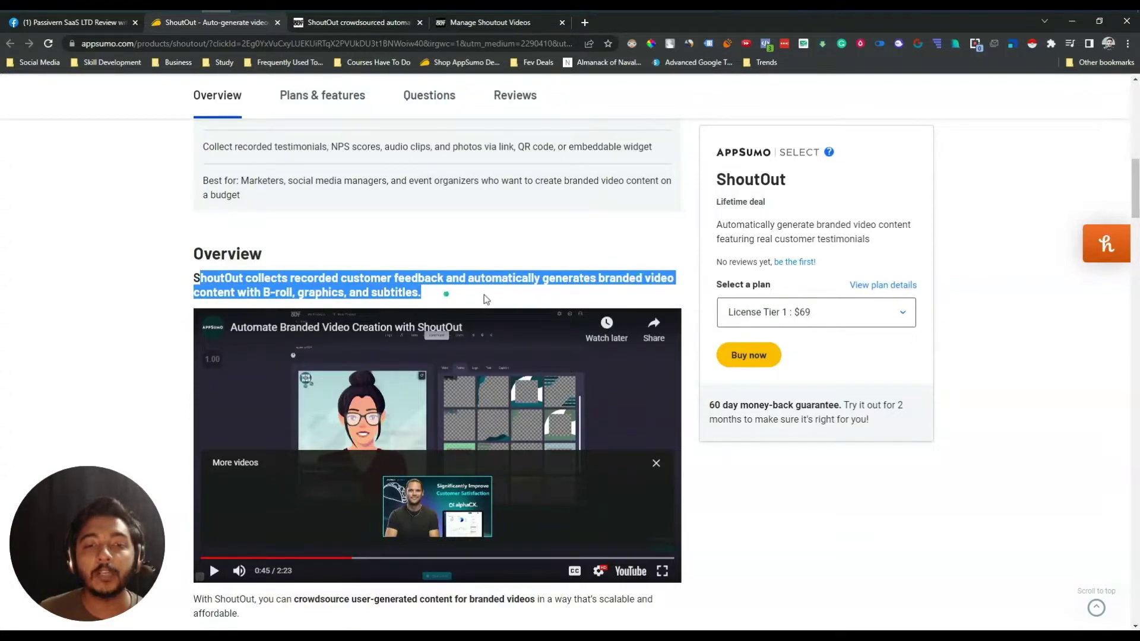
# Step: Examine the plan pricing cards, highlighting License Tier 1's price and included limits and License Tier 3's name and price
pyautogui.scroll(-14, 489, 294)
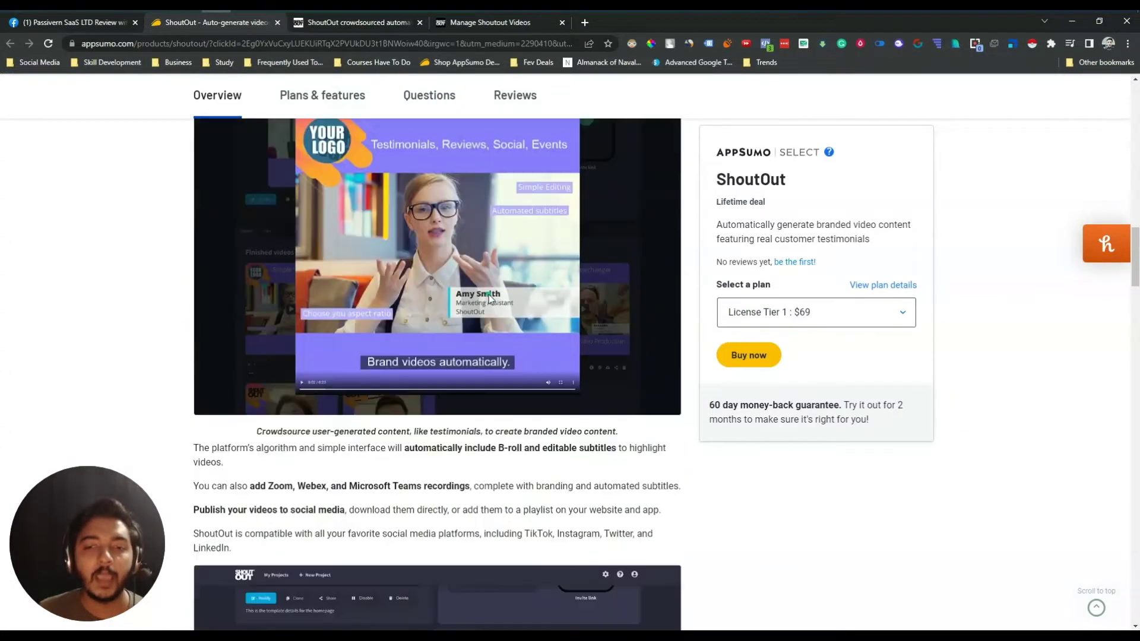
pyautogui.scroll(-15, 489, 296)
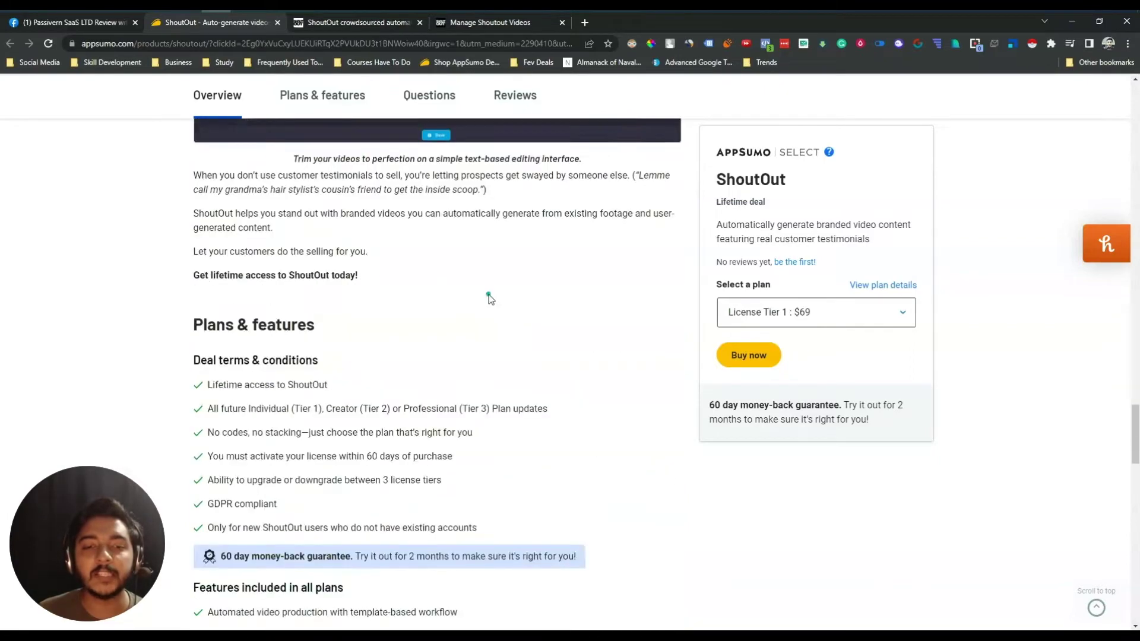
pyautogui.scroll(-9, 489, 294)
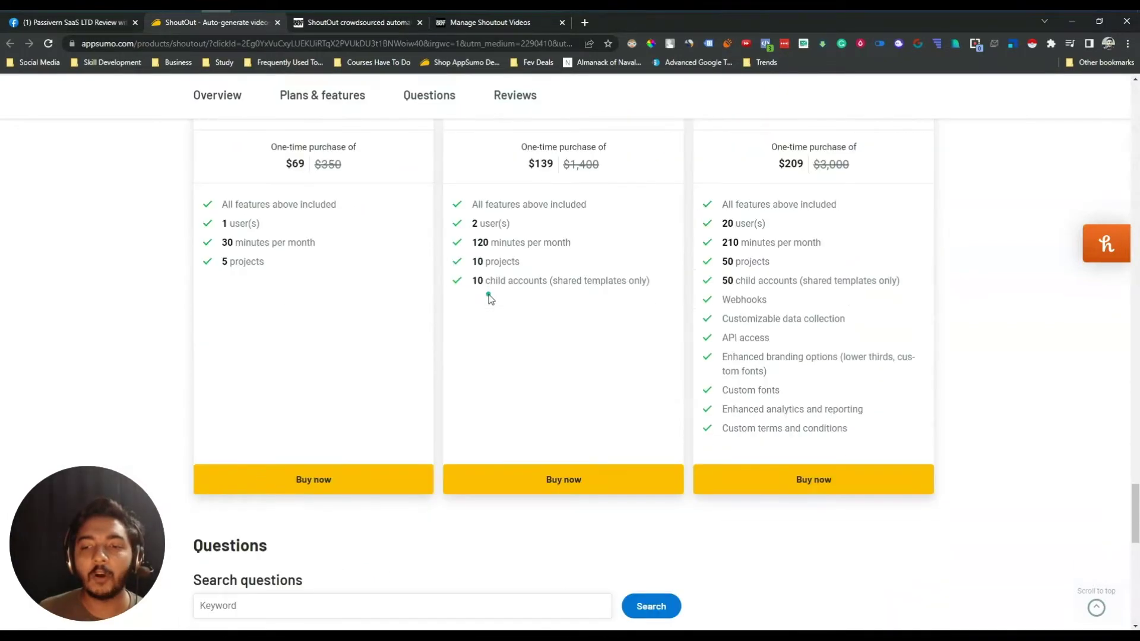
pyautogui.scroll(2, 489, 294)
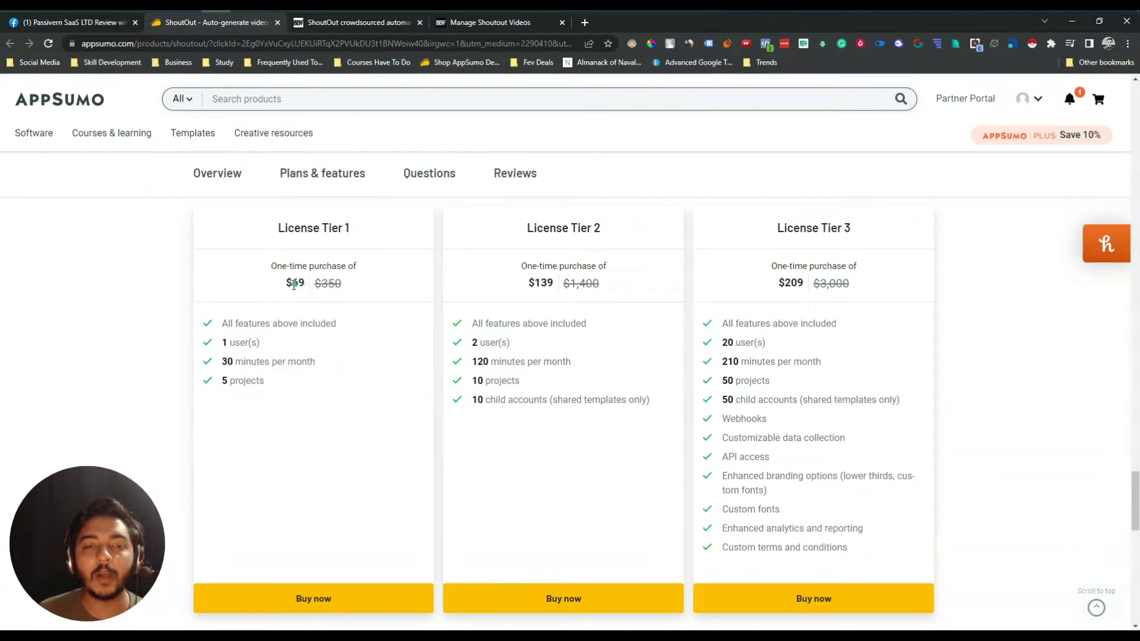
pyautogui.moveTo(299, 284); pyautogui.dragTo(306, 290)
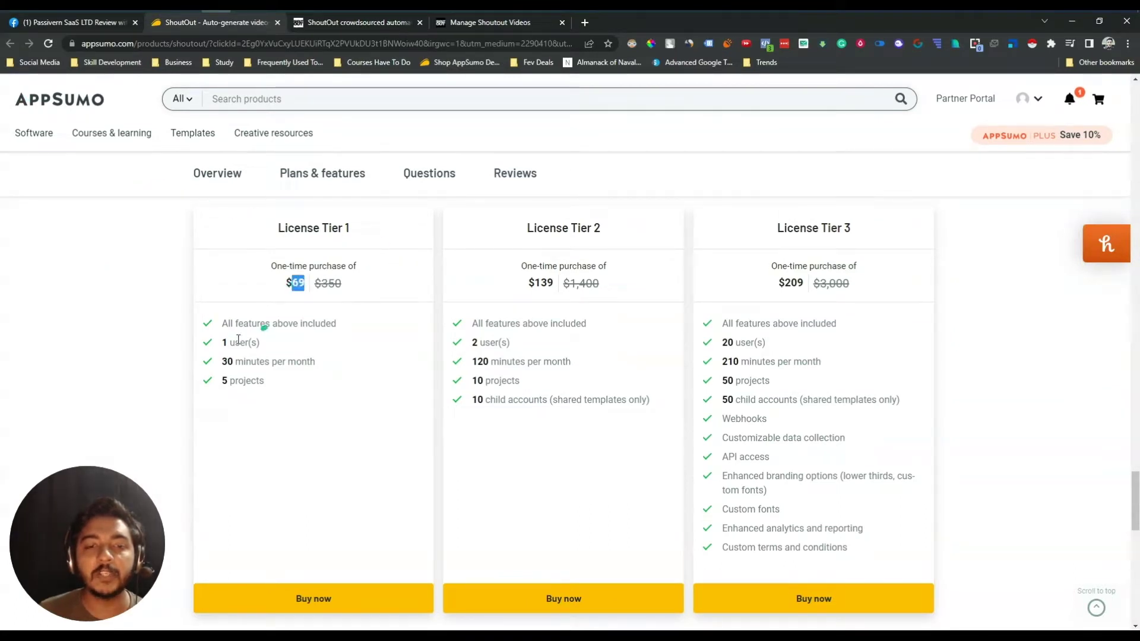
pyautogui.moveTo(221, 324); pyautogui.dragTo(273, 390)
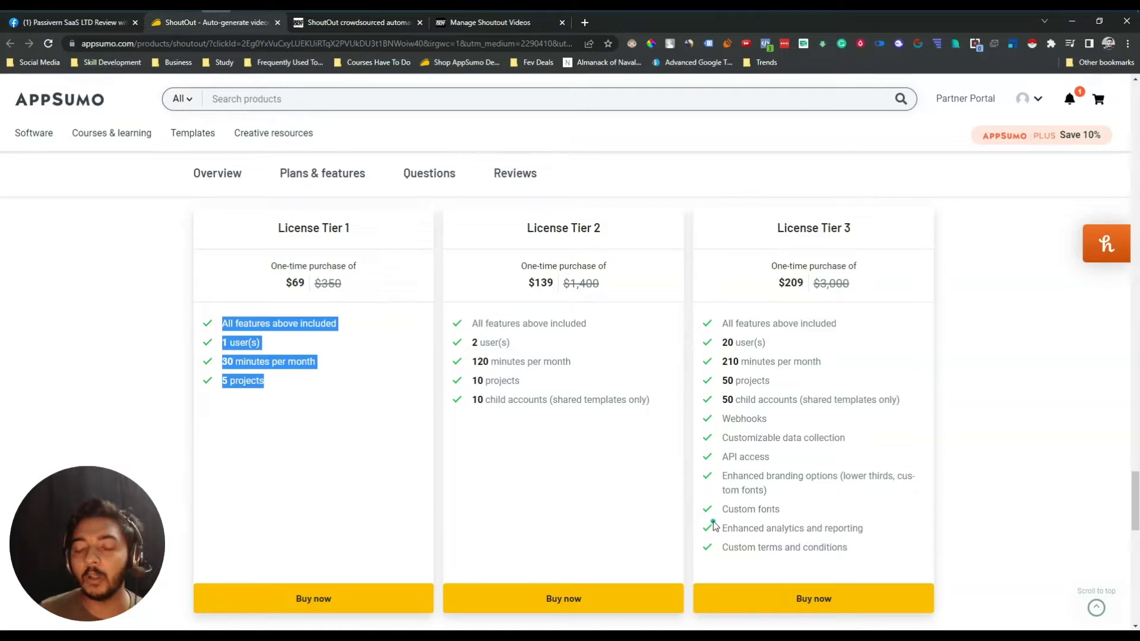
pyautogui.click(778, 233)
pyautogui.moveTo(778, 233); pyautogui.dragTo(848, 229)
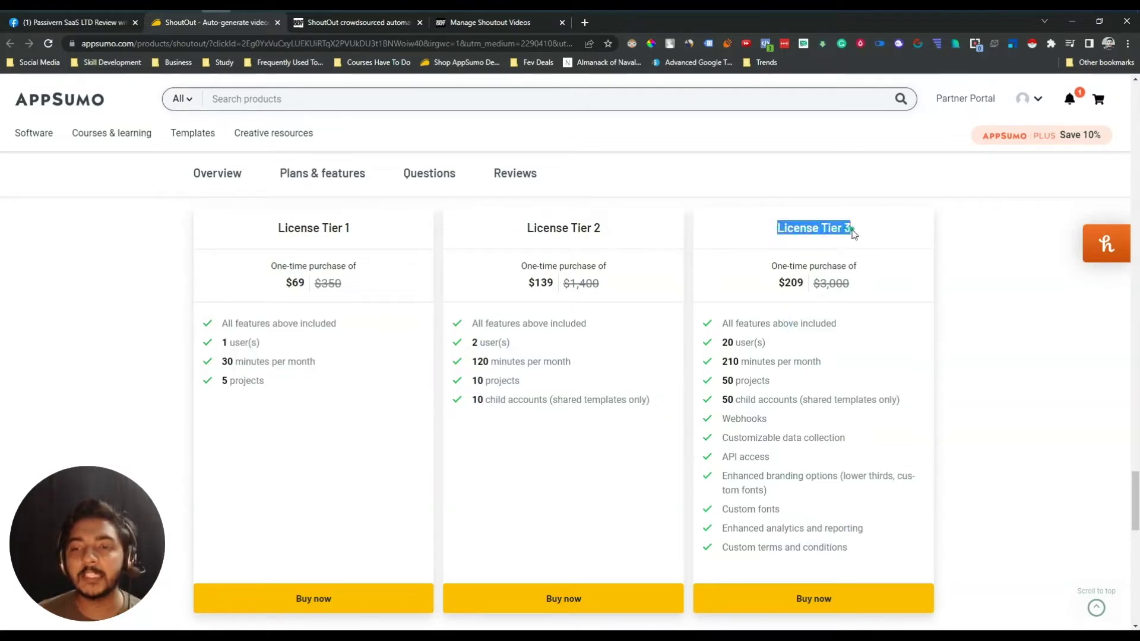
pyautogui.moveTo(784, 285); pyautogui.dragTo(807, 288)
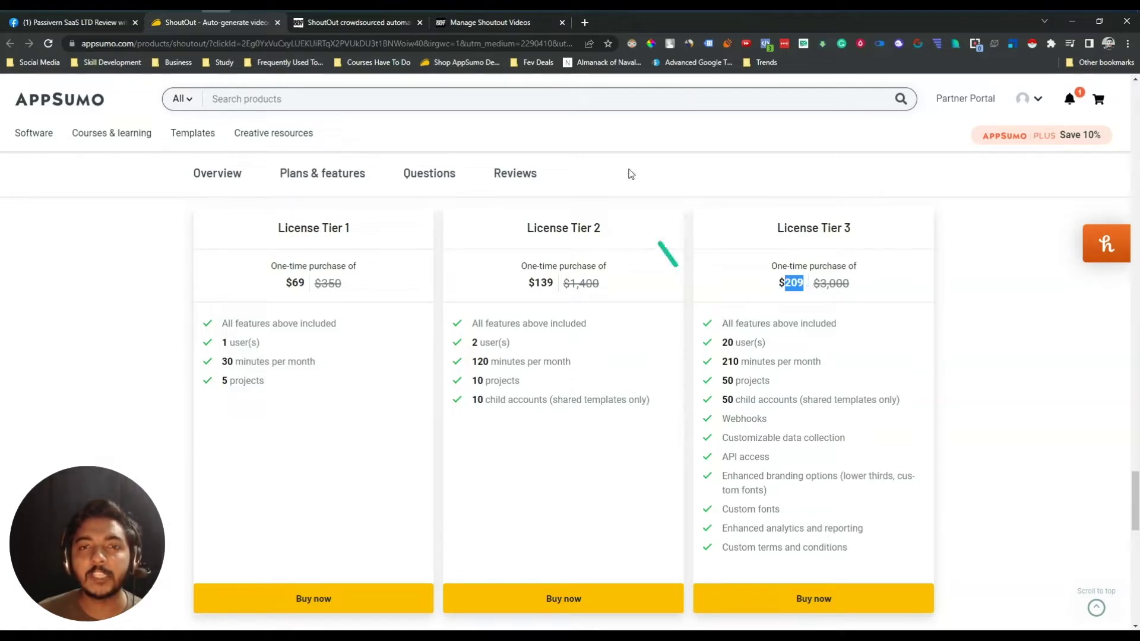
# Step: Review the list of features included in all plans, then return to the start of the ShoutOut deal page
pyautogui.scroll(-1, 533, 314)
pyautogui.scroll(6, 533, 315)
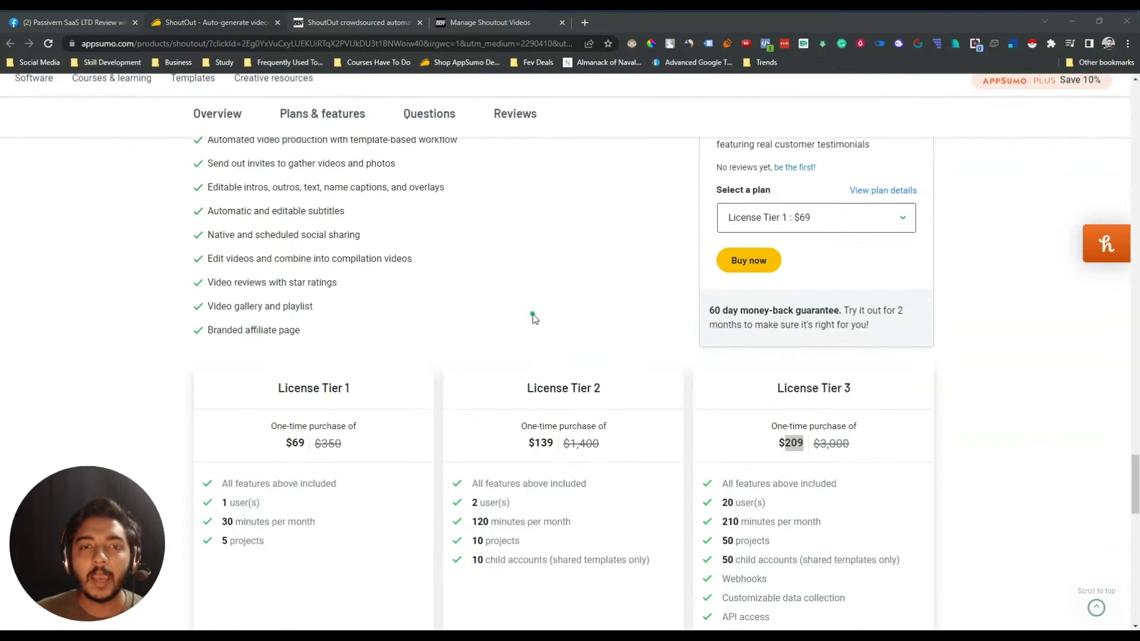
pyautogui.moveTo(212, 274); pyautogui.dragTo(316, 462)
pyautogui.click(518, 508)
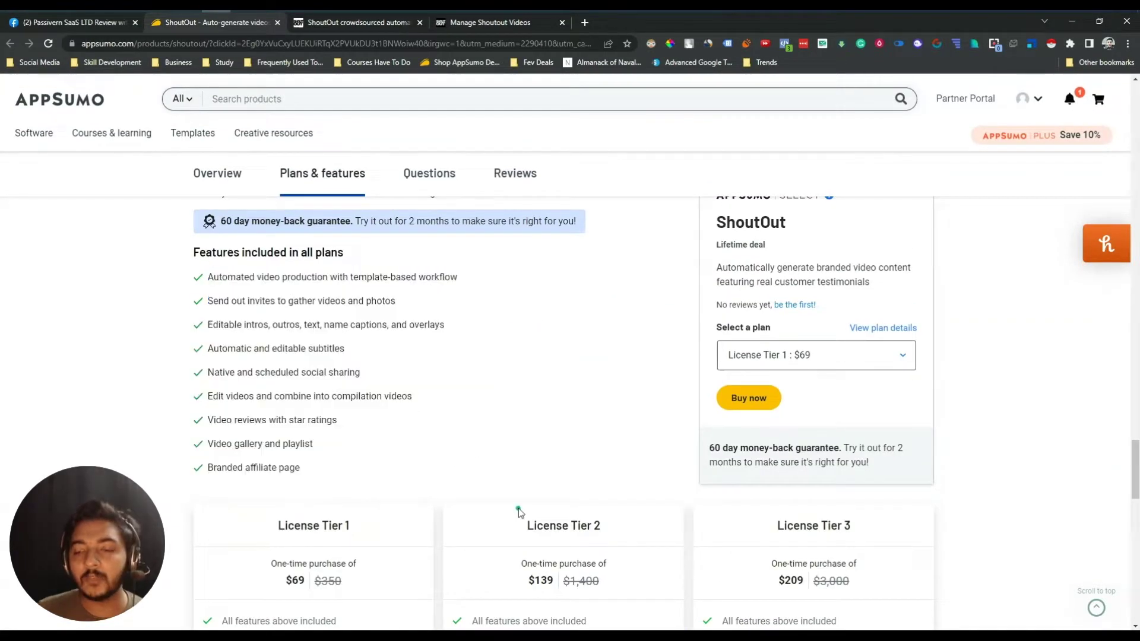
pyautogui.scroll(15, 518, 508)
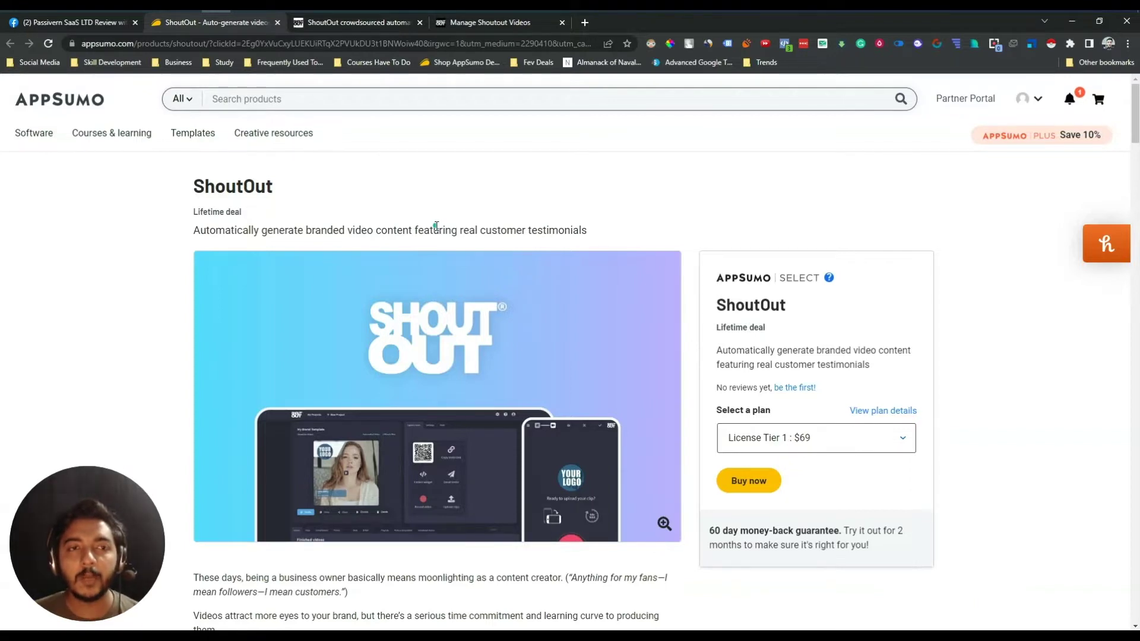
# Step: Switch to the Passivern SaaS LTD Review with Giveaway group on Facebook and browse its recent review posts
pyautogui.click(73, 24)
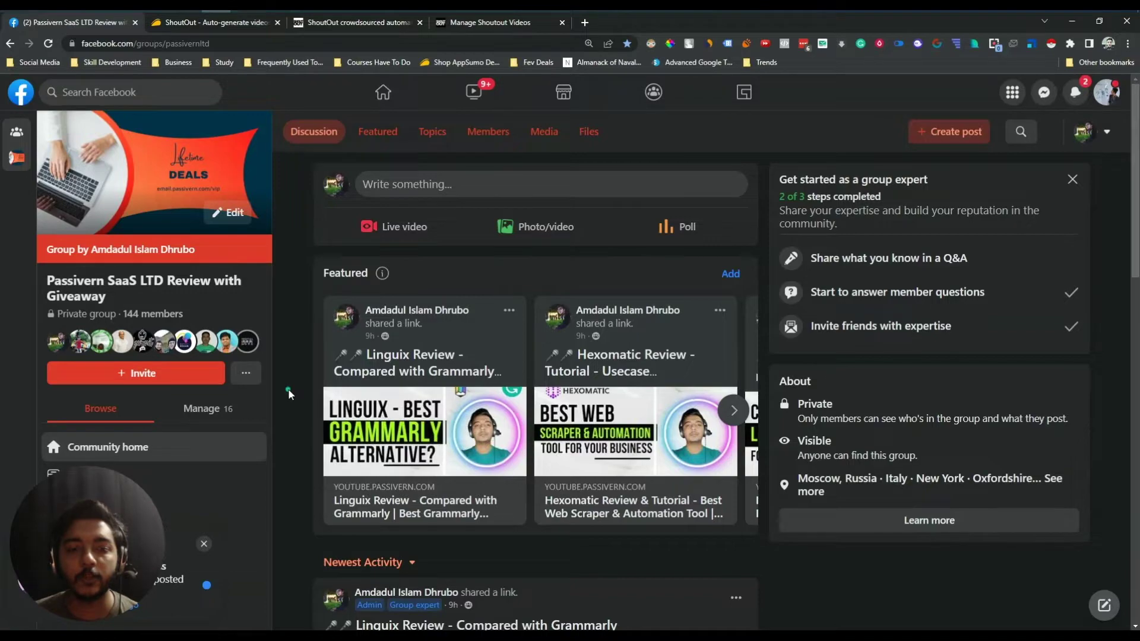
pyautogui.scroll(-8, 289, 394)
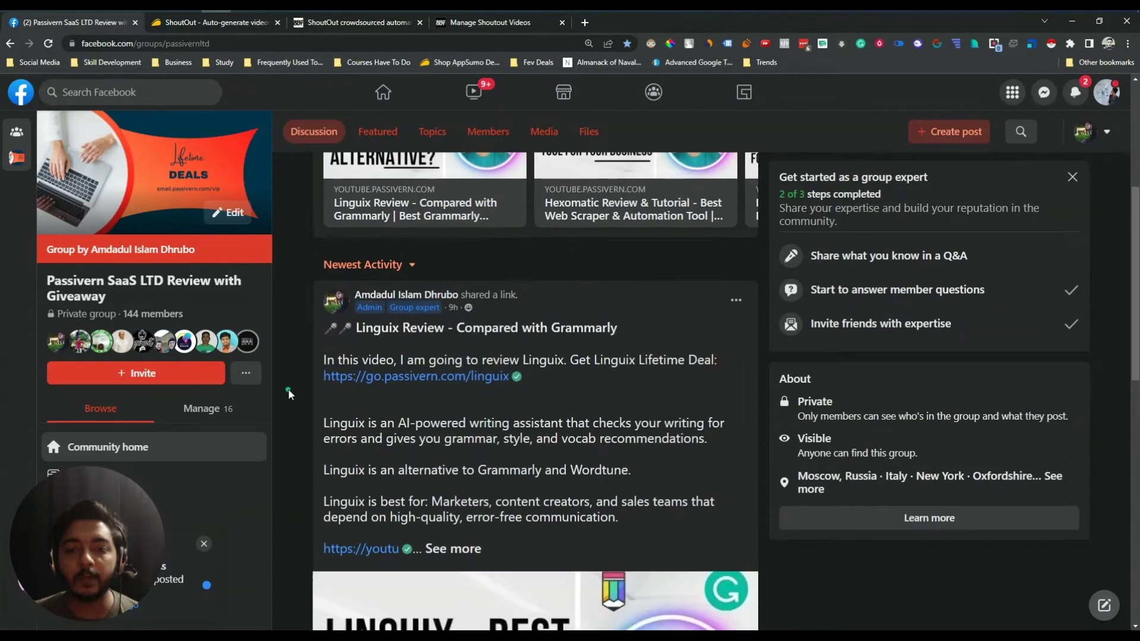
pyautogui.scroll(-5, 289, 394)
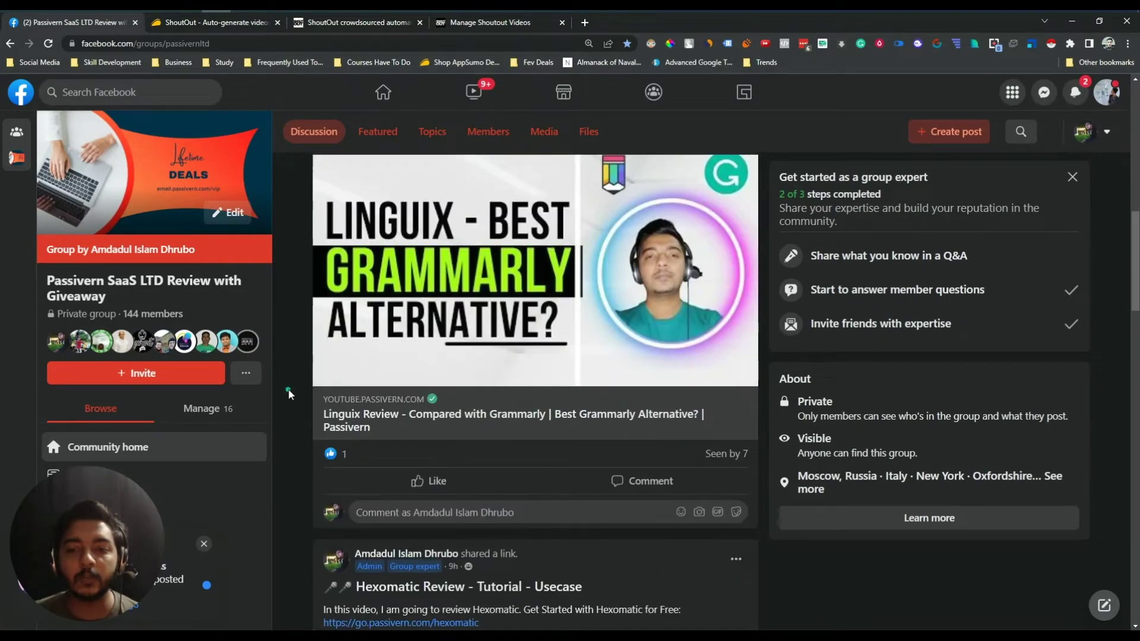
pyautogui.scroll(-9, 289, 394)
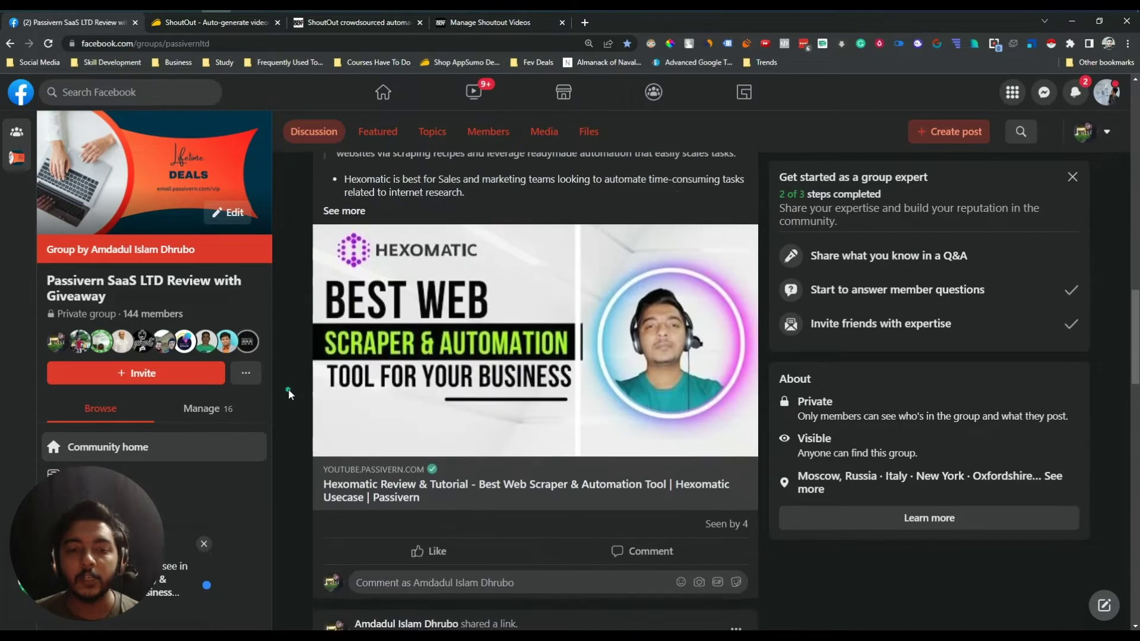
pyautogui.scroll(-11, 289, 394)
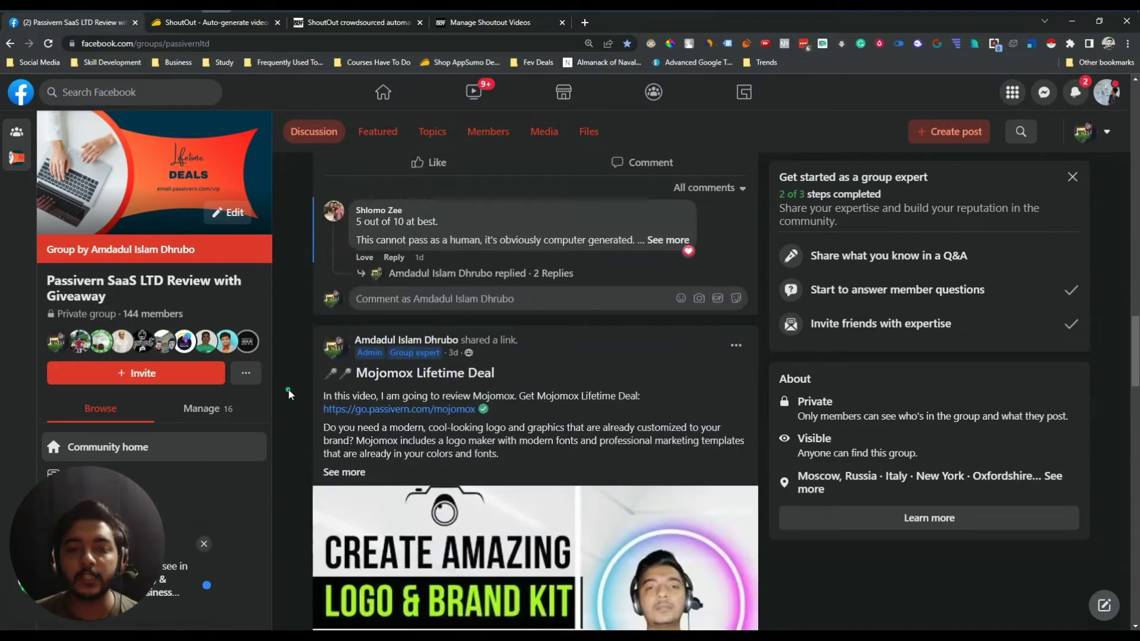
pyautogui.scroll(-10, 289, 394)
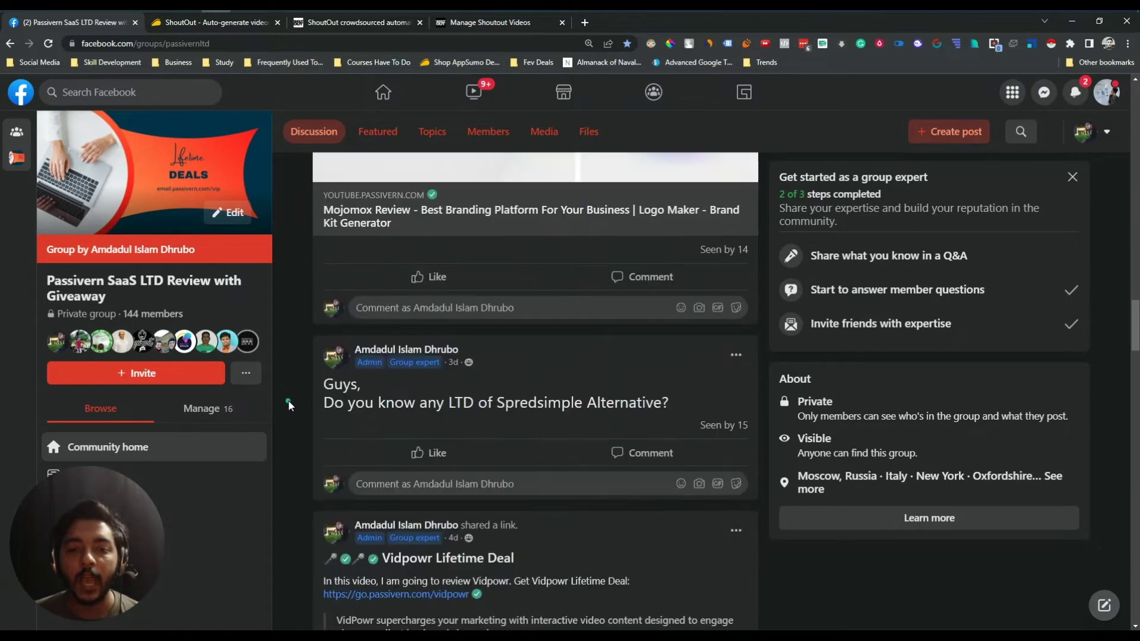
pyautogui.scroll(20, 286, 430)
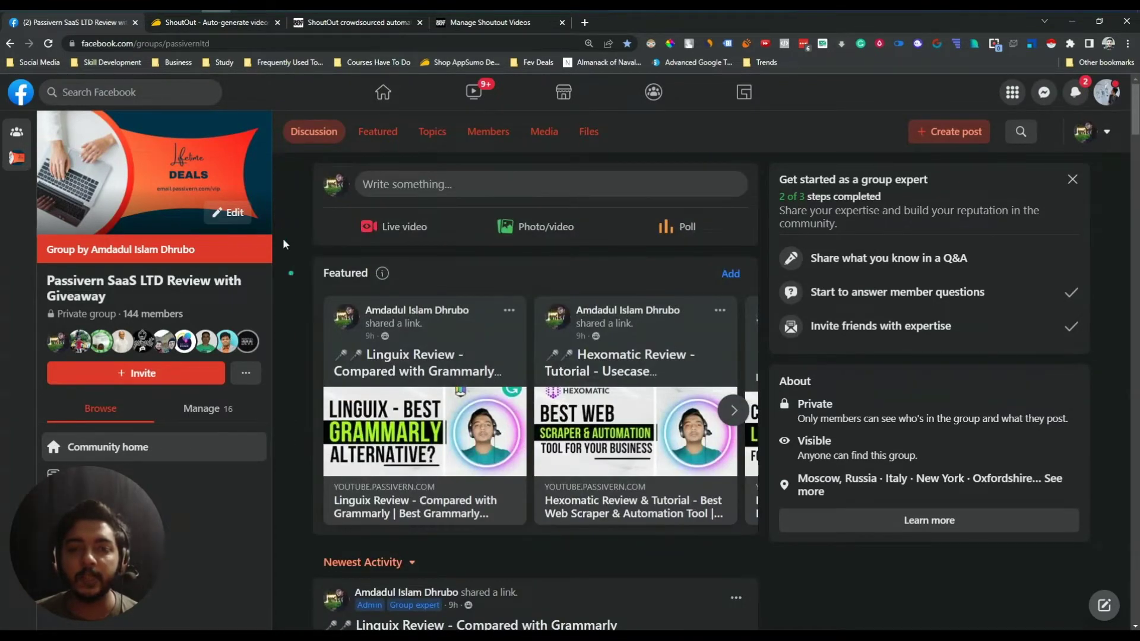
# Step: Switch to the ShoutOut dashboard and look over its account usage, recent videos and projects
pyautogui.click(513, 25)
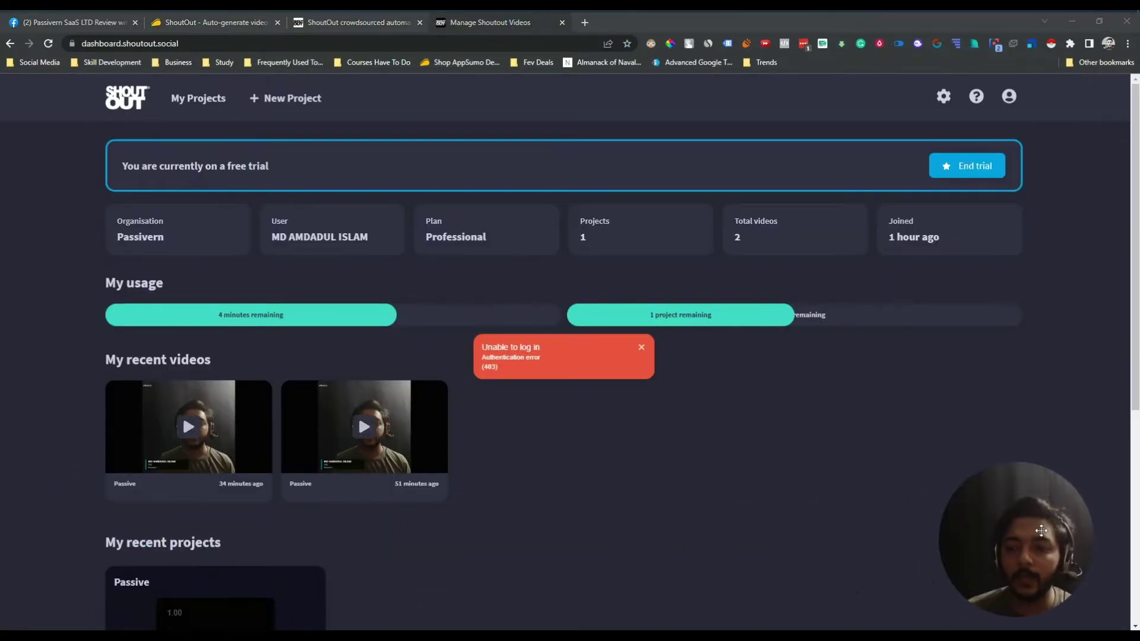
pyautogui.scroll(-5, 649, 472)
pyautogui.scroll(5, 648, 471)
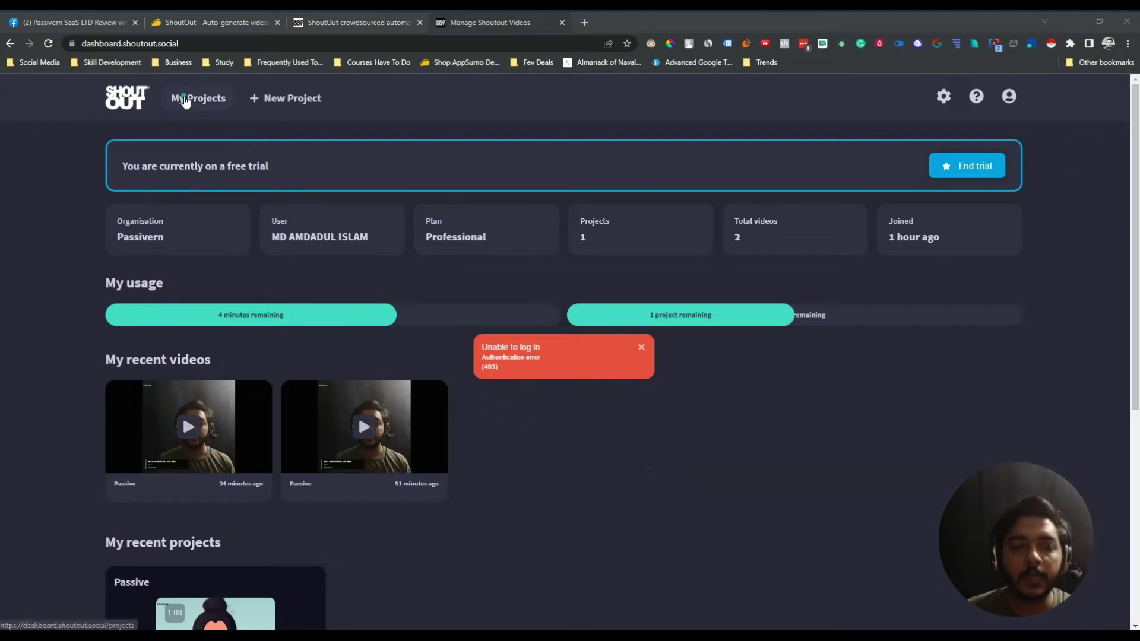
# Step: Return to the AppSumo deal page and compare the project allowances of License Tier 1 and License Tier 3
pyautogui.click(179, 24)
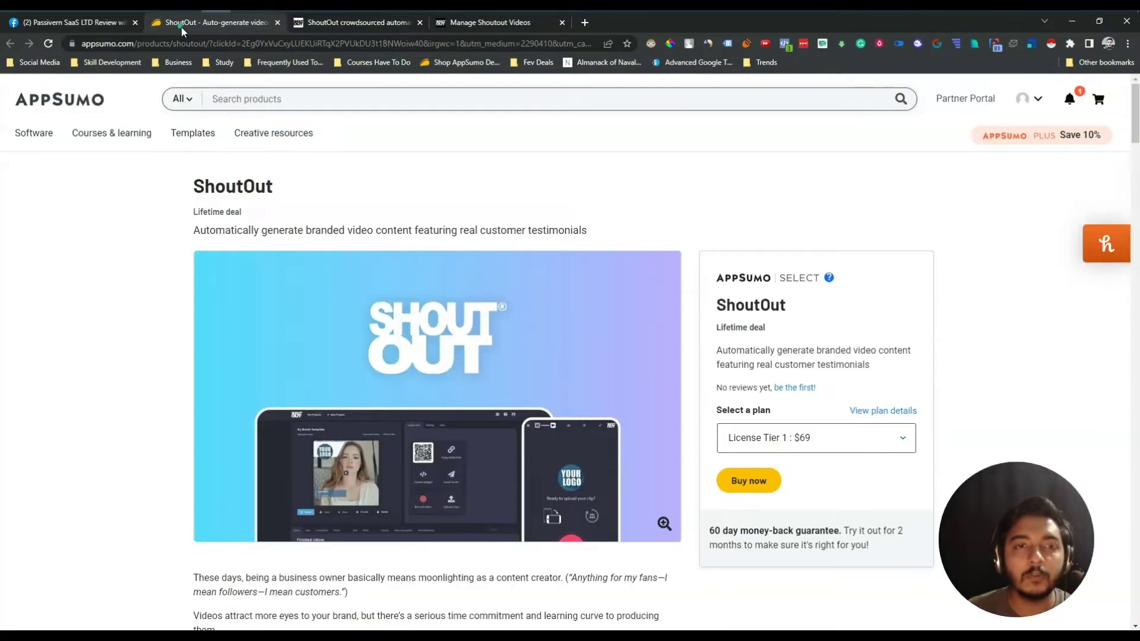
pyautogui.scroll(-5, 220, 306)
pyautogui.scroll(-20, 221, 305)
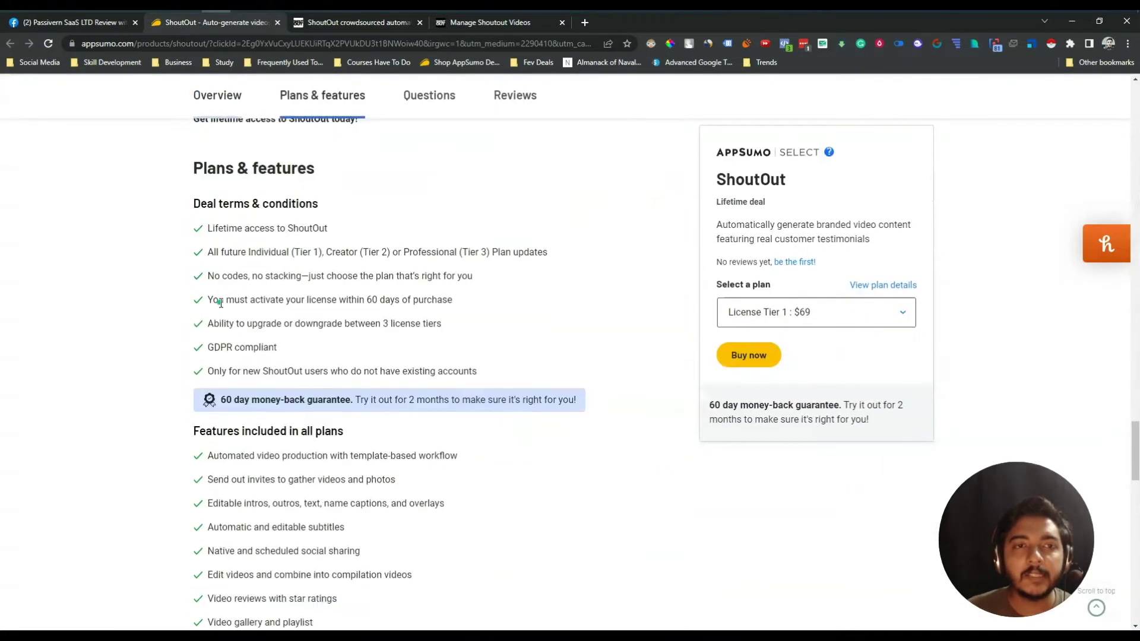
pyautogui.scroll(-2, 220, 304)
pyautogui.scroll(1, 213, 321)
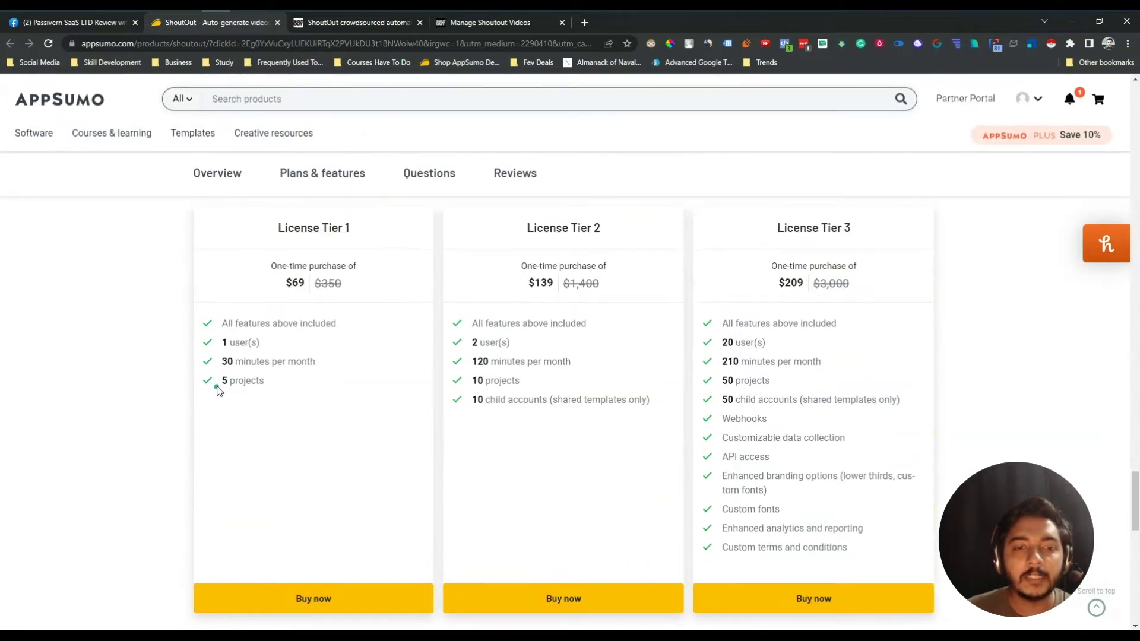
pyautogui.moveTo(218, 384); pyautogui.dragTo(265, 381)
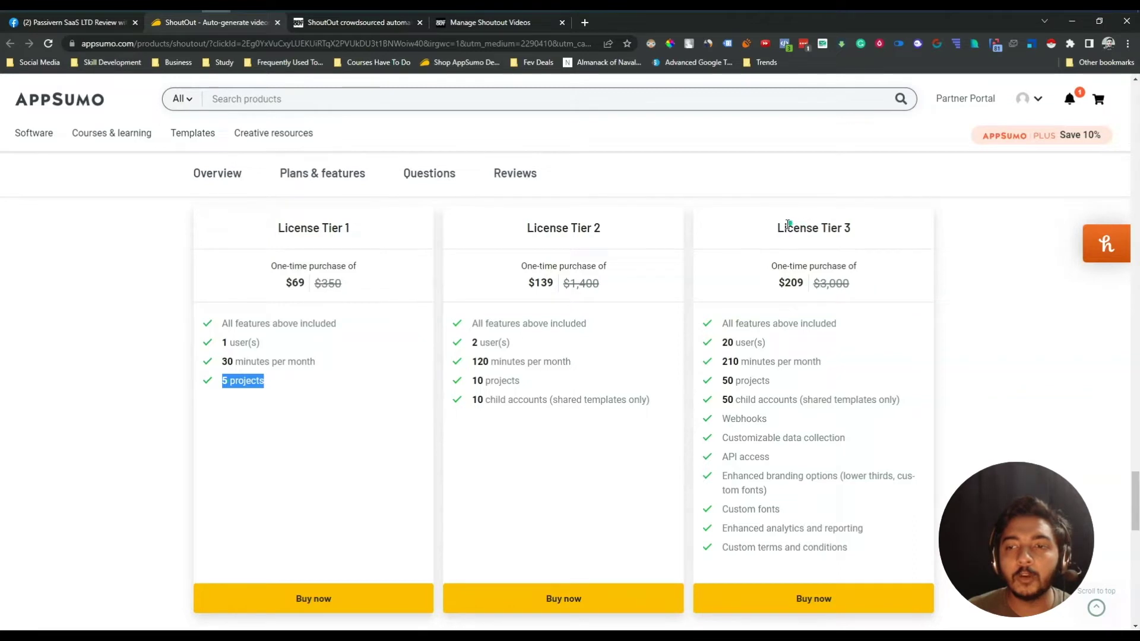
pyautogui.doubleClick(233, 382)
pyautogui.click(234, 382)
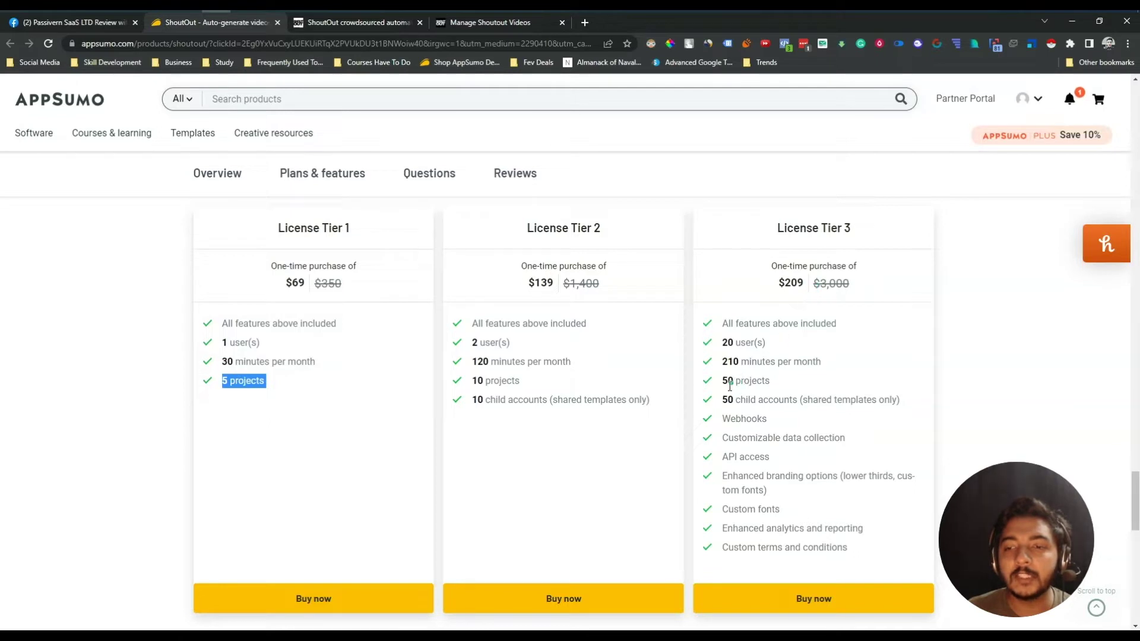
pyautogui.moveTo(723, 381); pyautogui.dragTo(792, 381)
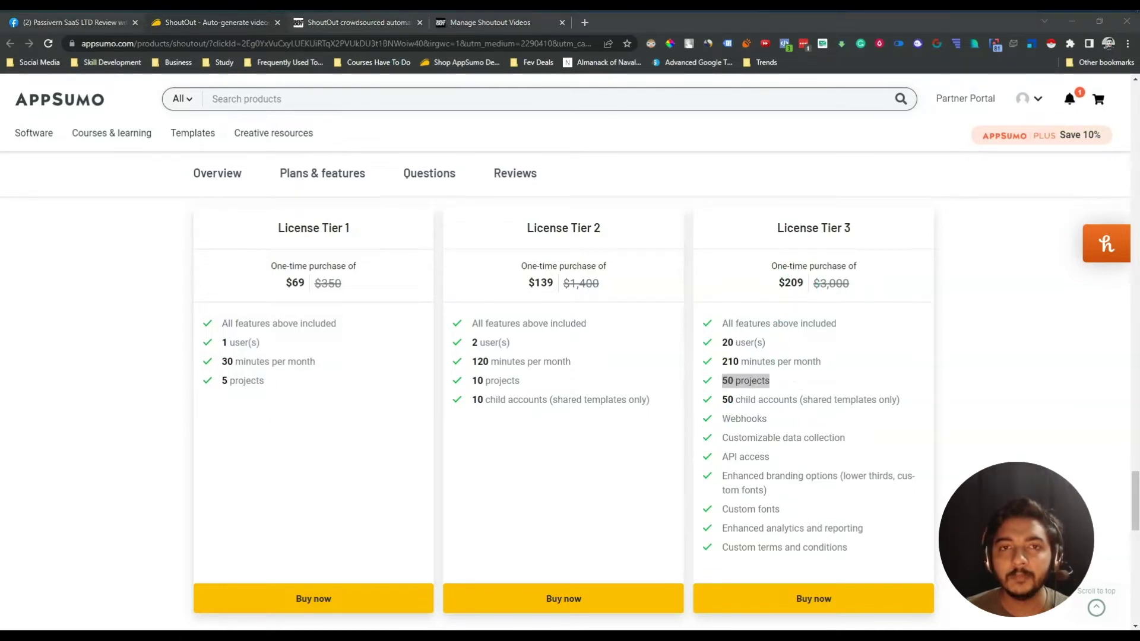
# Step: Go back to the ShoutOut dashboard and view the recent projects and project template categories
pyautogui.click(443, 24)
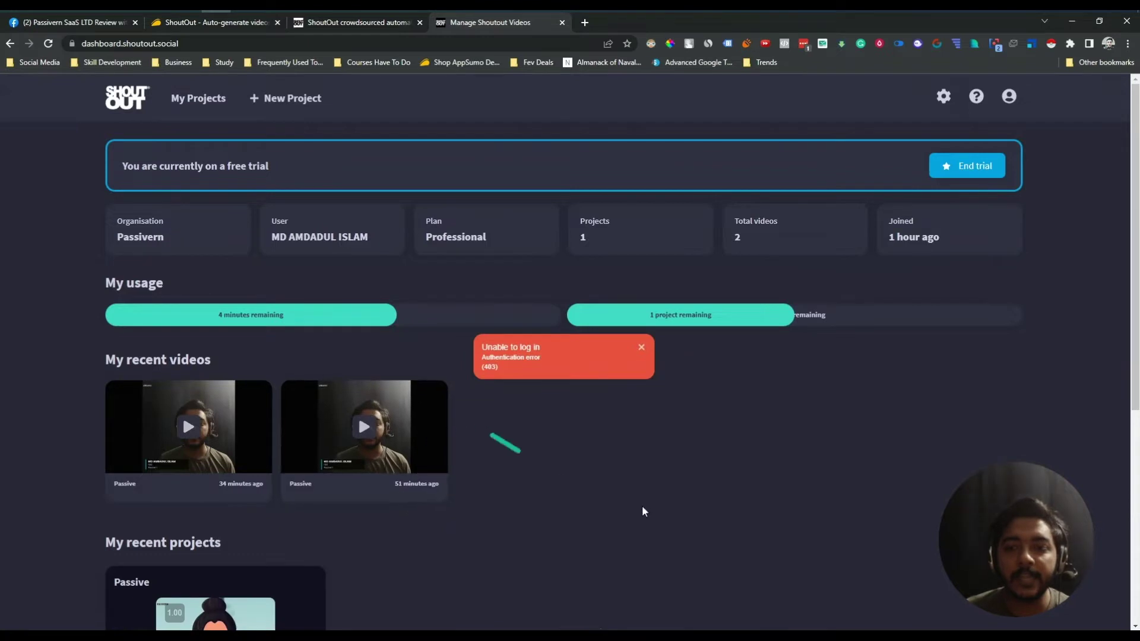
pyautogui.scroll(-6, 643, 509)
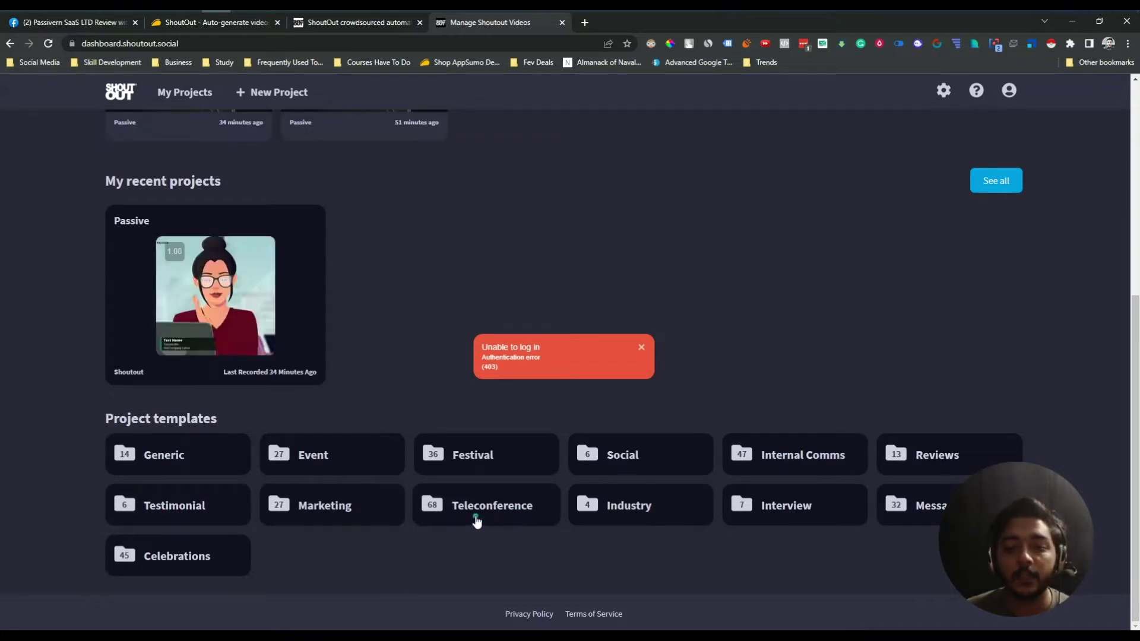
# Step: Show the Event project templates and add the Stand Tour Landscape template to the account
pyautogui.moveTo(967, 555); pyautogui.dragTo(968, 475)
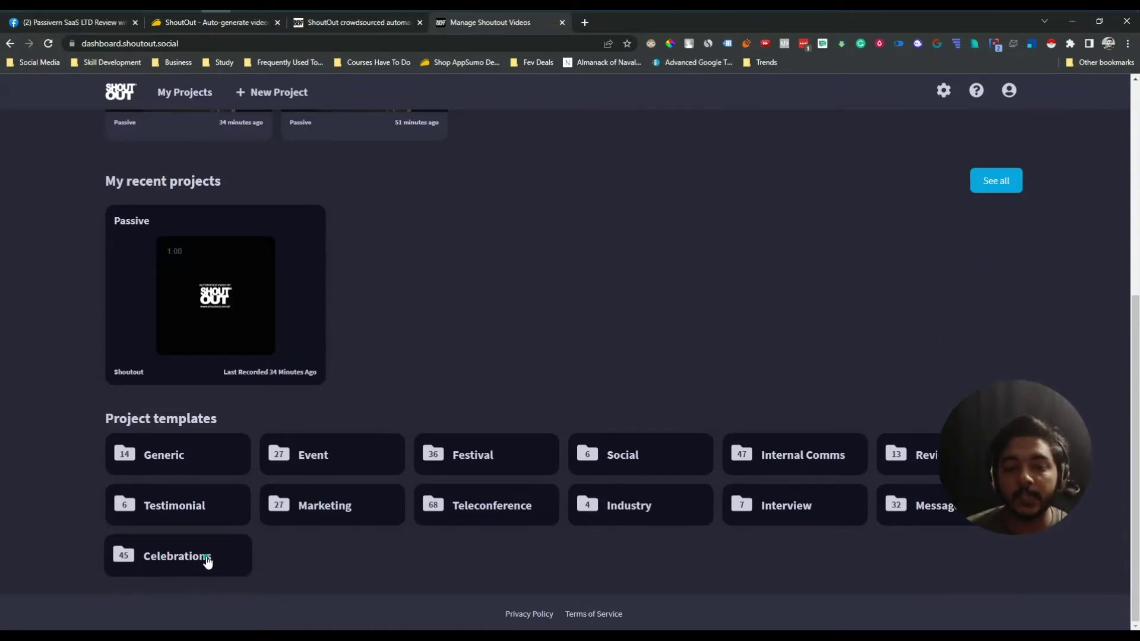
pyautogui.click(324, 463)
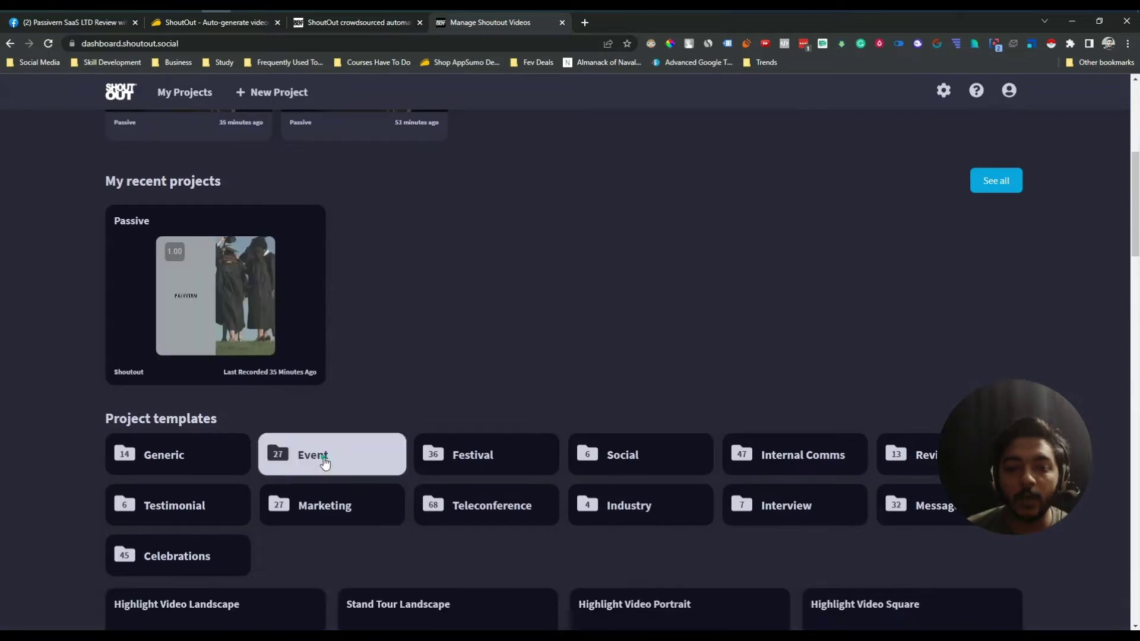
pyautogui.scroll(-5, 325, 463)
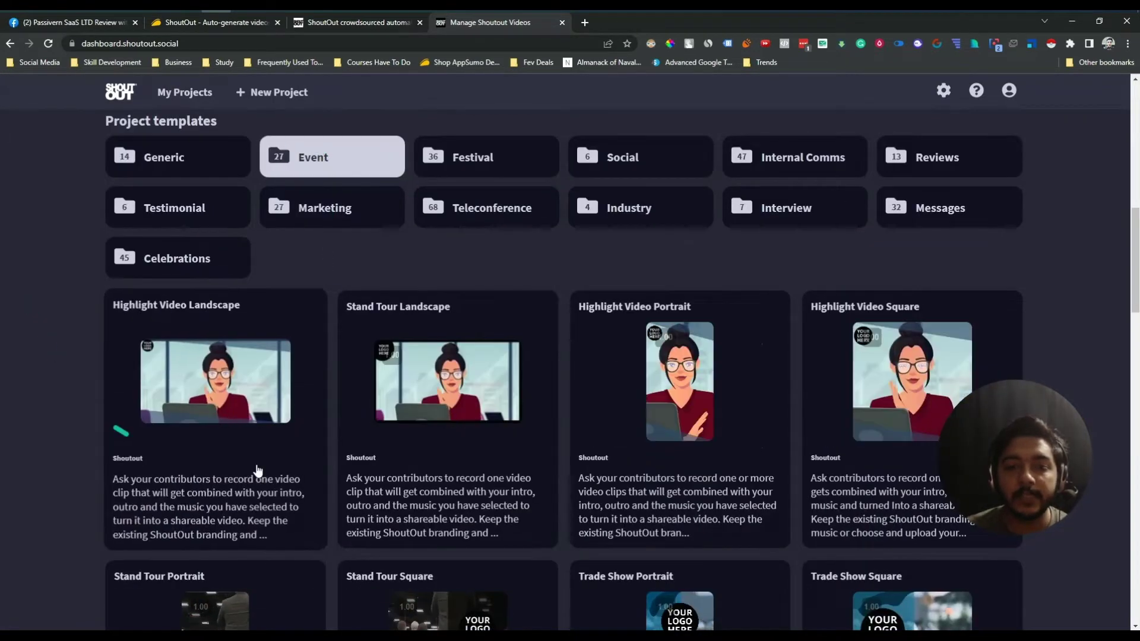
pyautogui.scroll(-2, 473, 430)
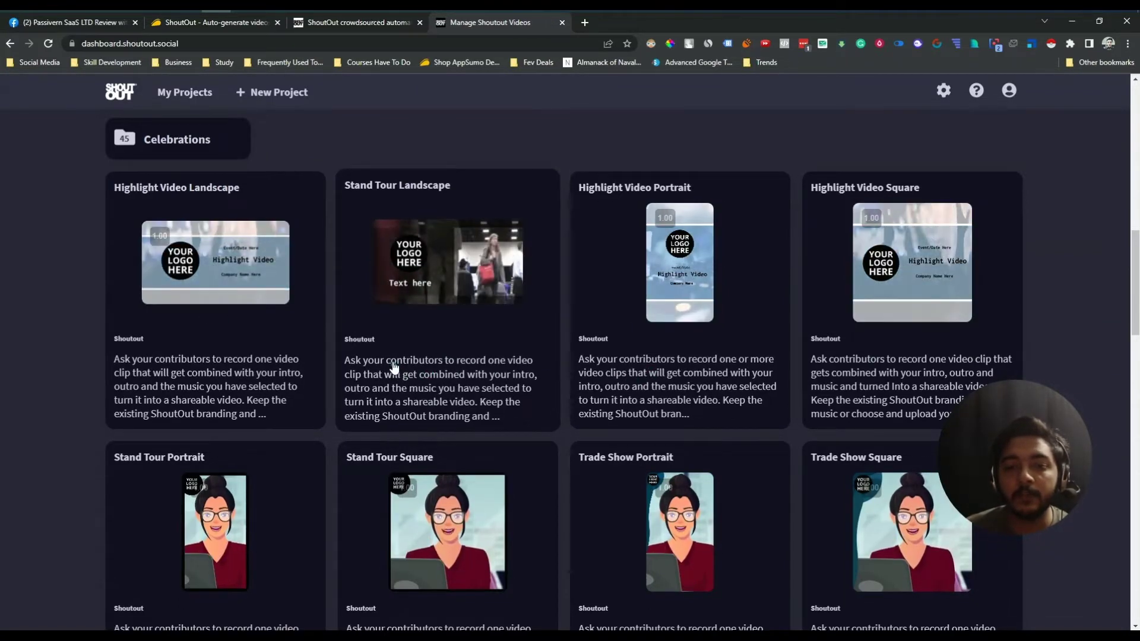
pyautogui.click(393, 363)
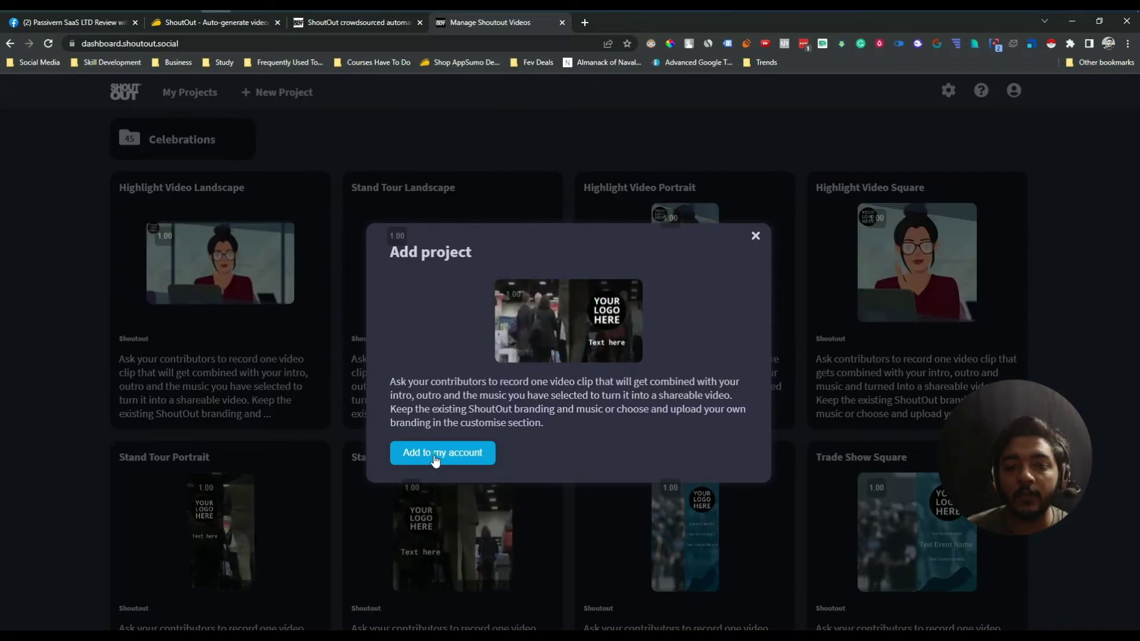
pyautogui.click(432, 458)
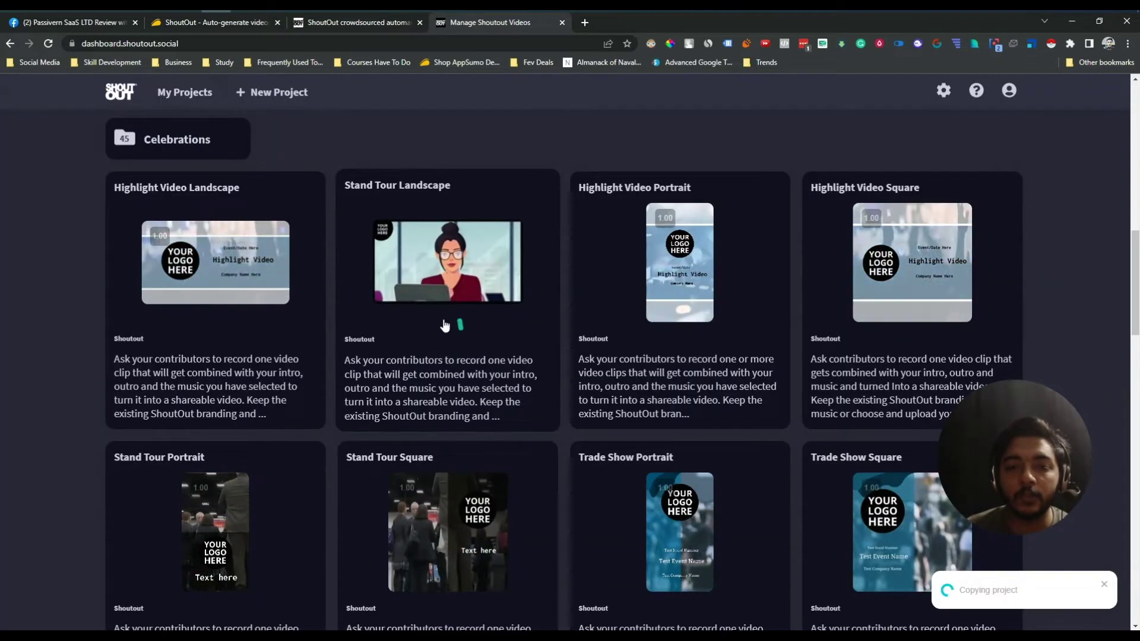
# Step: Try to add the Wedding Landscape template to the account as well, and dismiss the resulting notice
pyautogui.scroll(-7, 469, 380)
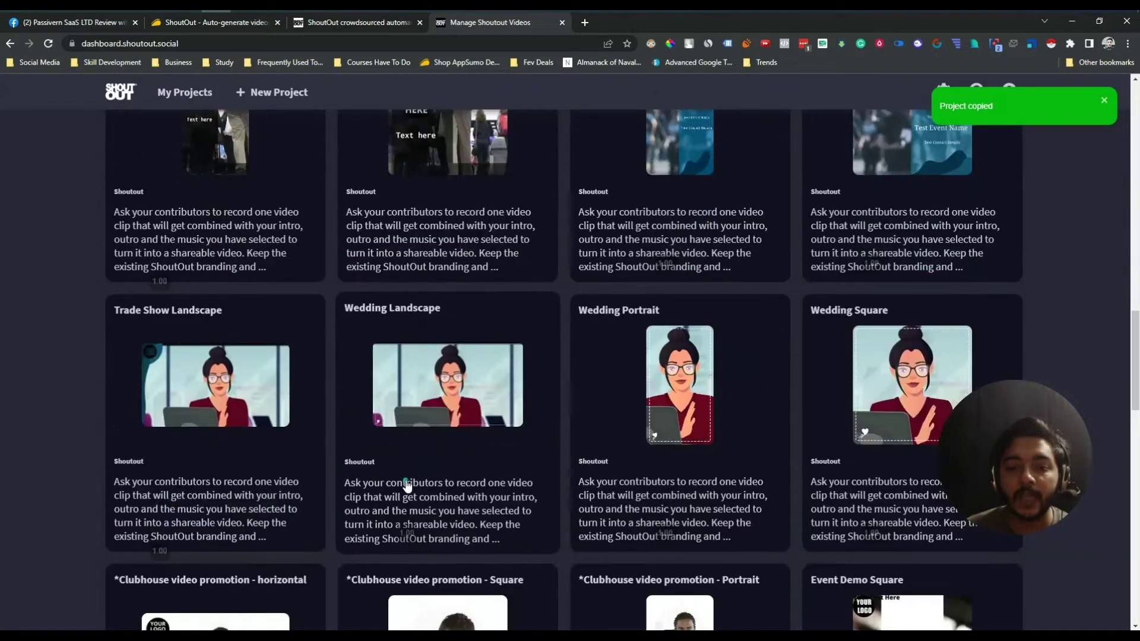
pyautogui.click(406, 481)
pyautogui.click(425, 454)
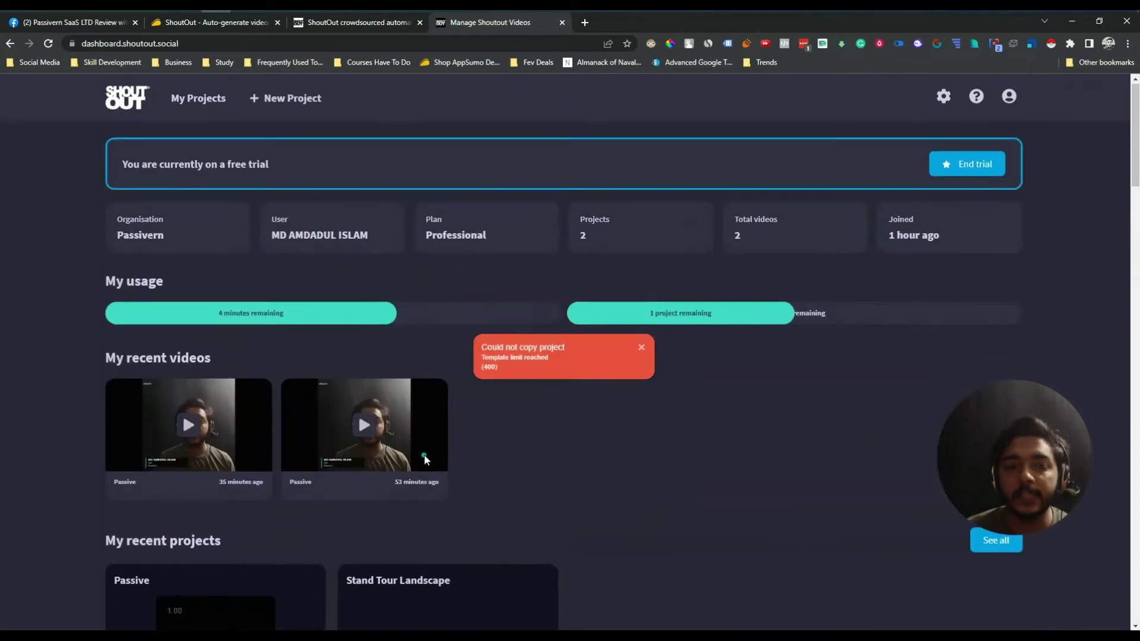
pyautogui.scroll(-5, 425, 454)
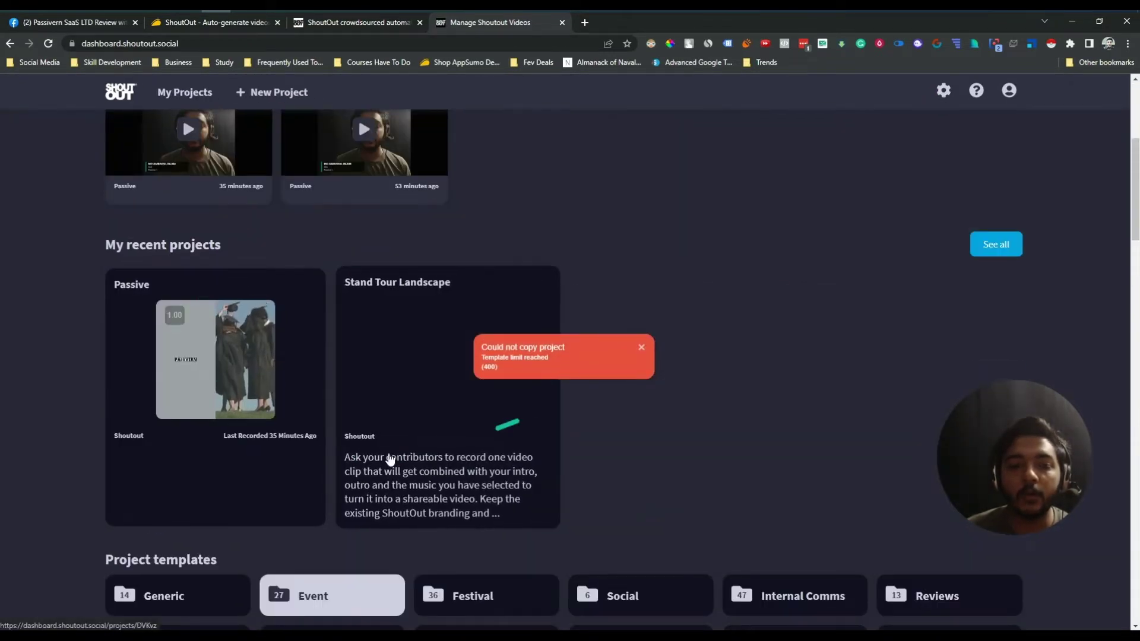
pyautogui.scroll(5, 668, 327)
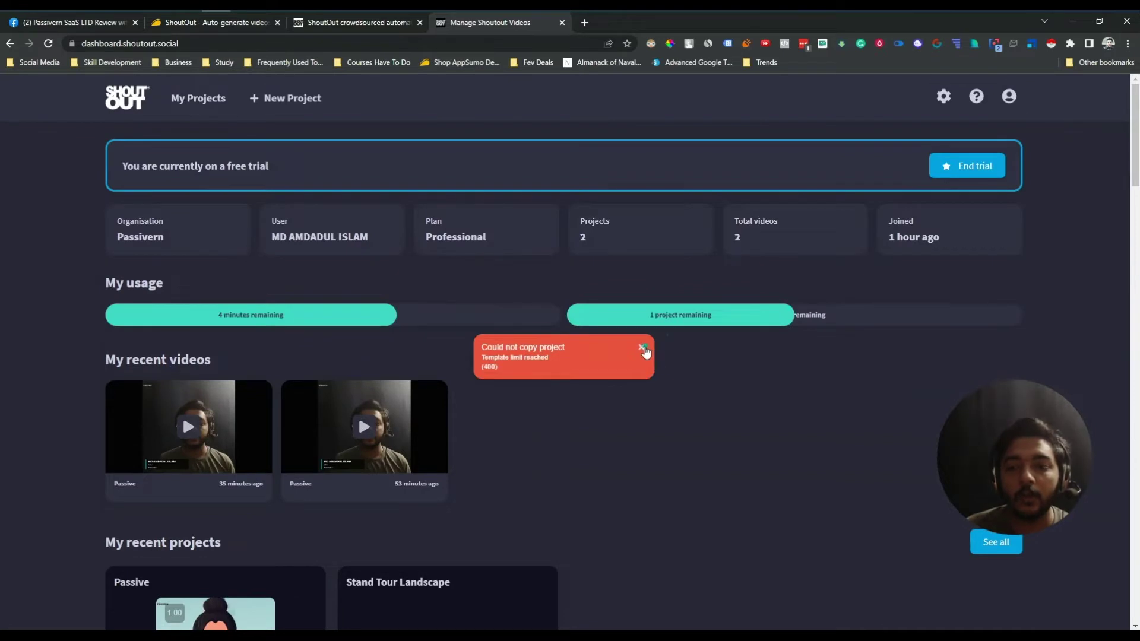
pyautogui.click(643, 348)
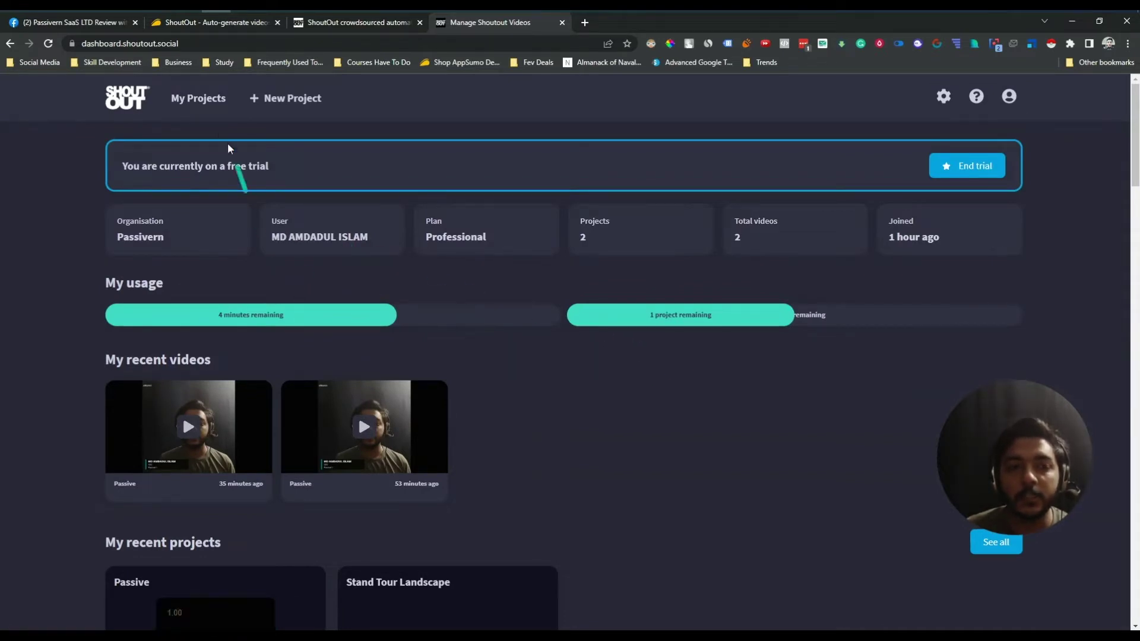
# Step: Look over the full project list, and check the dashboard's recent projects, template categories and remaining usage
pyautogui.click(196, 102)
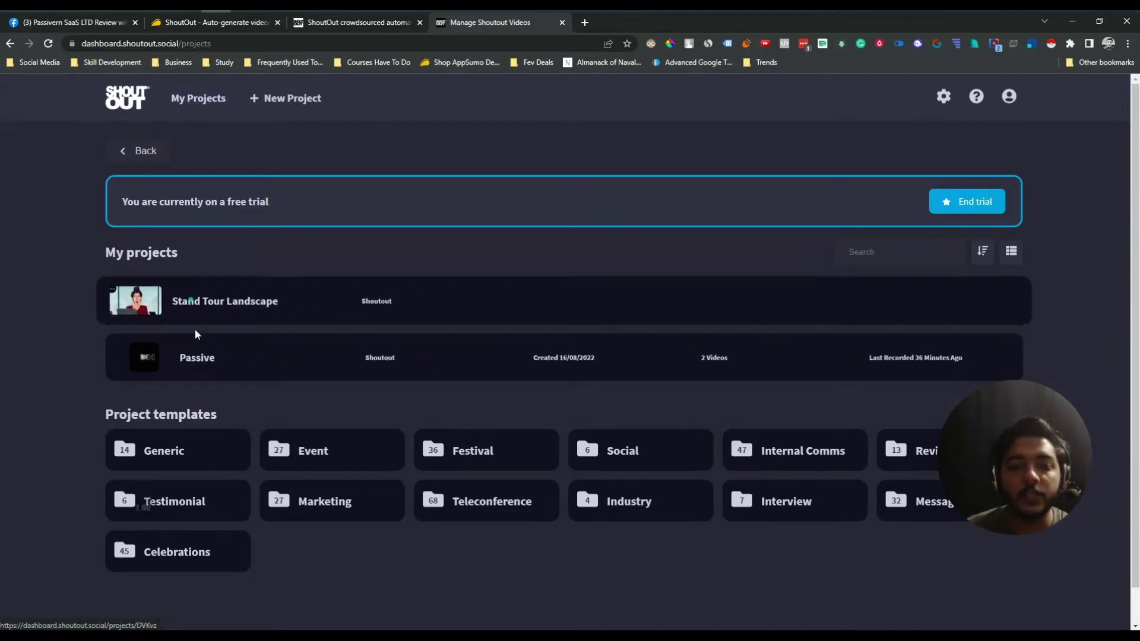
pyautogui.click(189, 101)
pyautogui.scroll(-6, 587, 454)
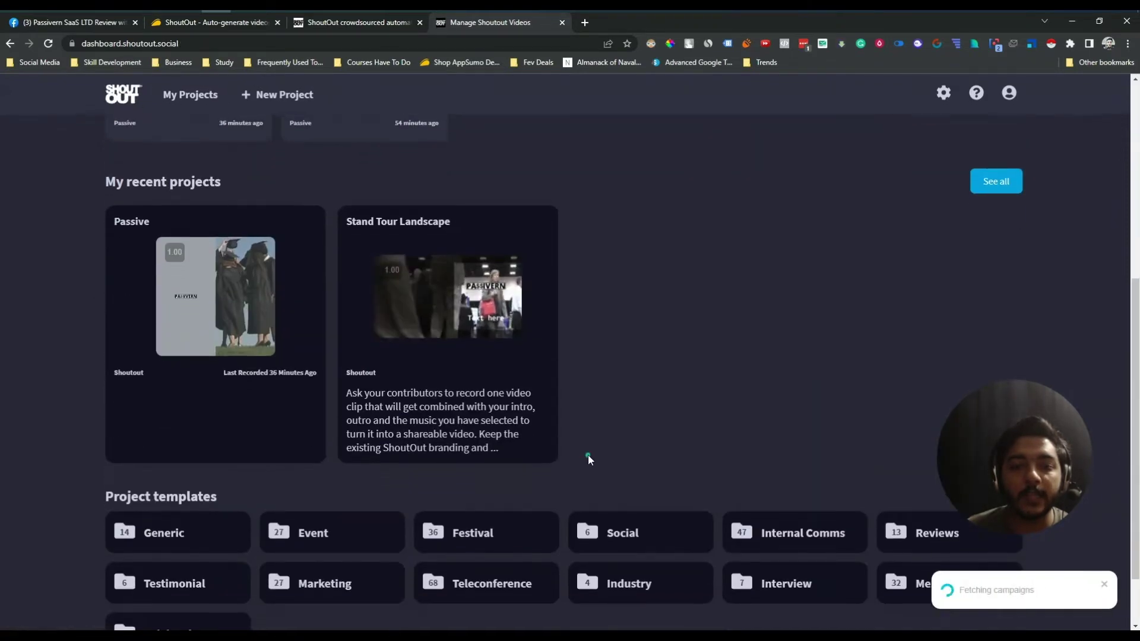
pyautogui.scroll(-1, 588, 458)
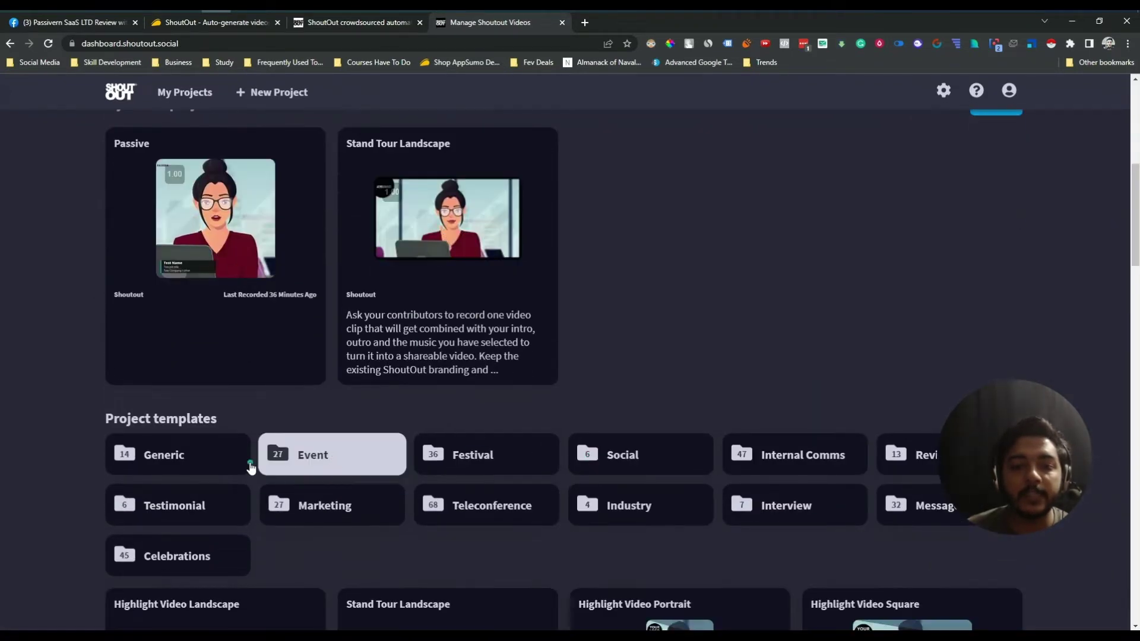
pyautogui.scroll(-5, 326, 420)
pyautogui.scroll(5, 397, 480)
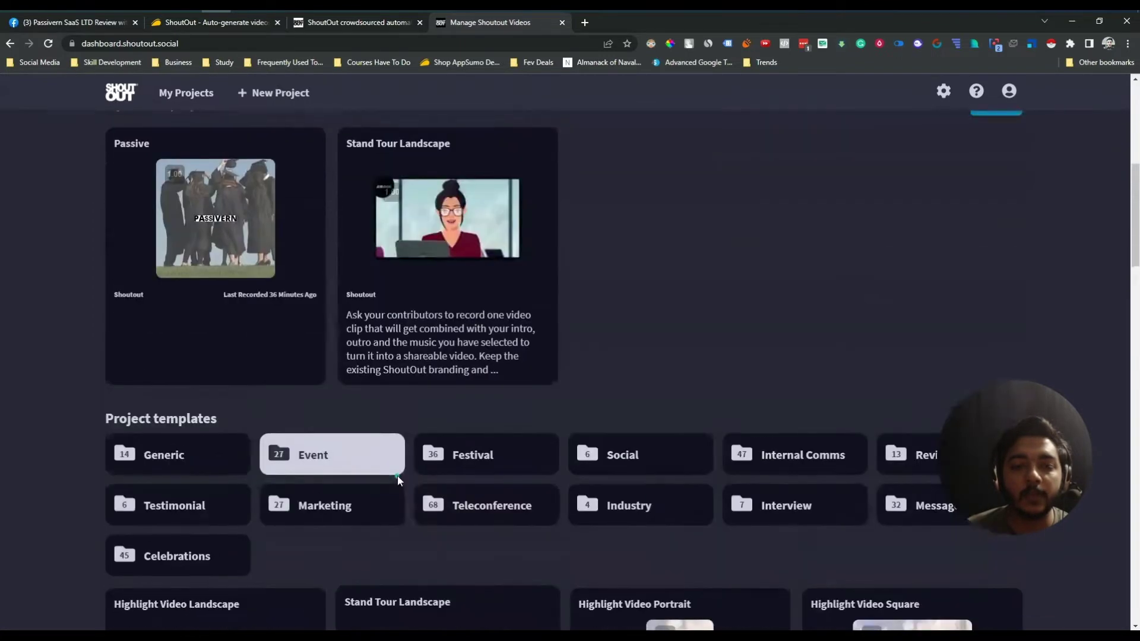
pyautogui.scroll(7, 397, 475)
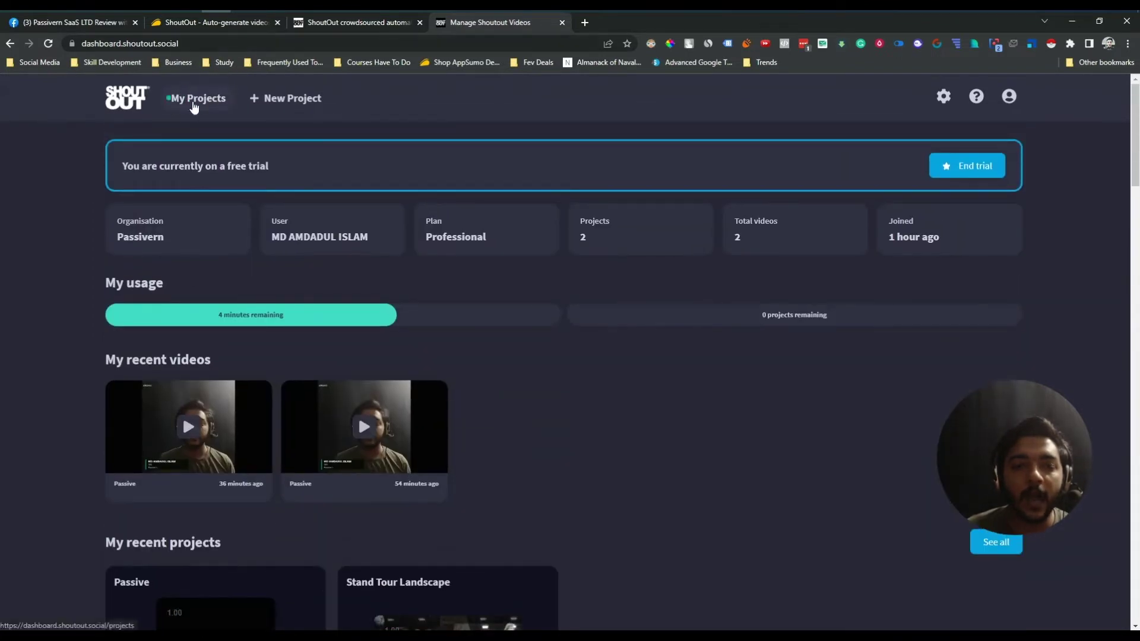
# Step: Open the Passive project from the project list for modification and look through its intro video options
pyautogui.click(200, 100)
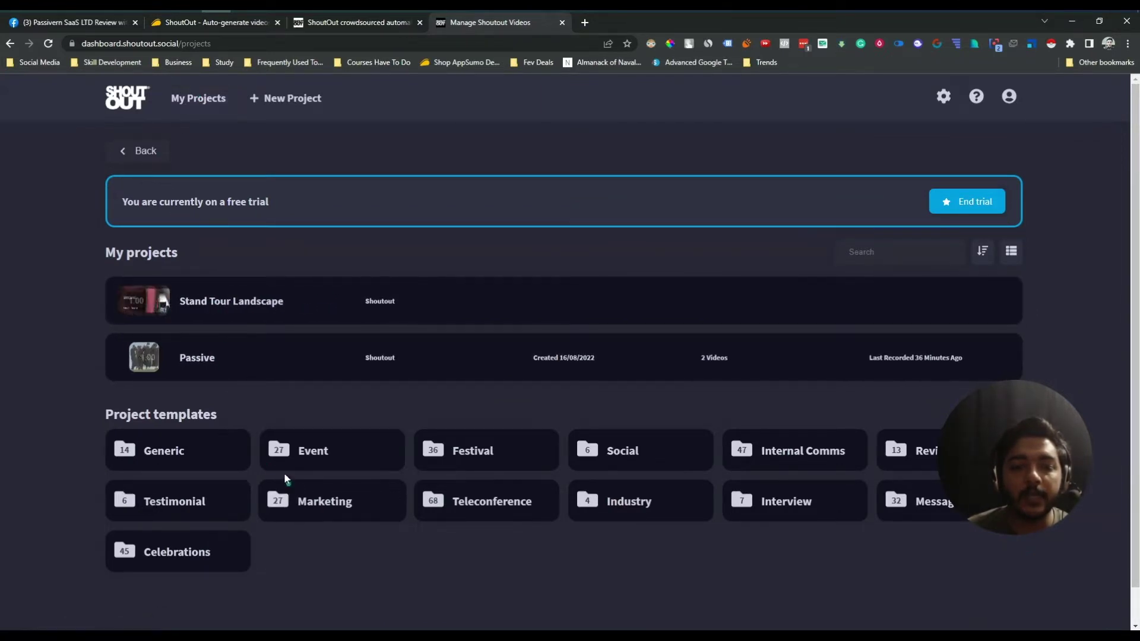
pyautogui.click(191, 363)
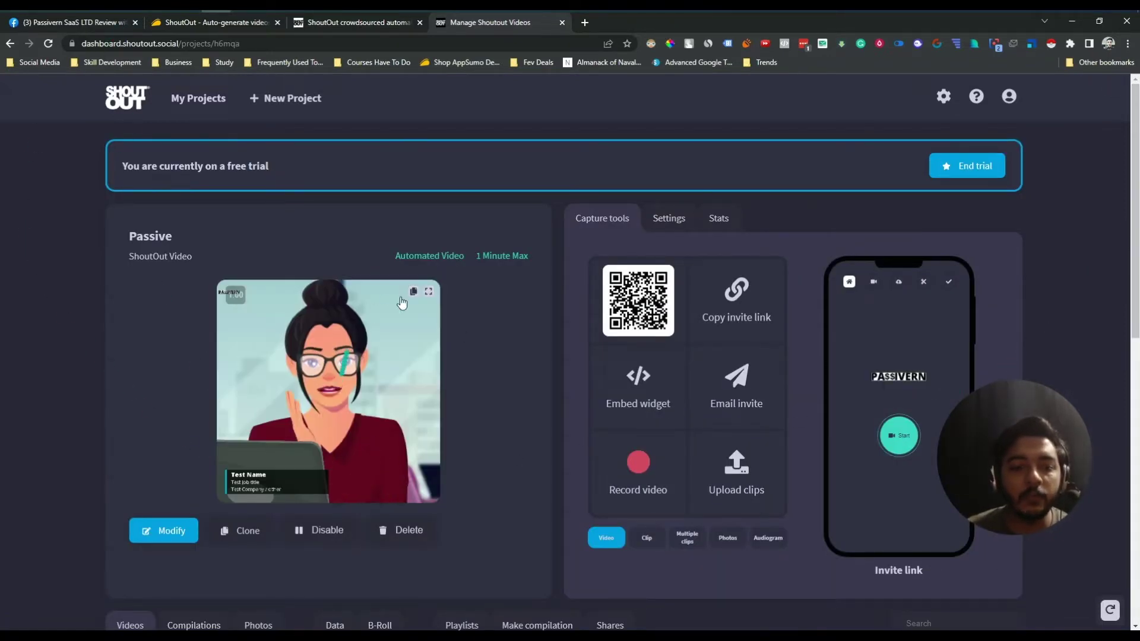
pyautogui.click(166, 527)
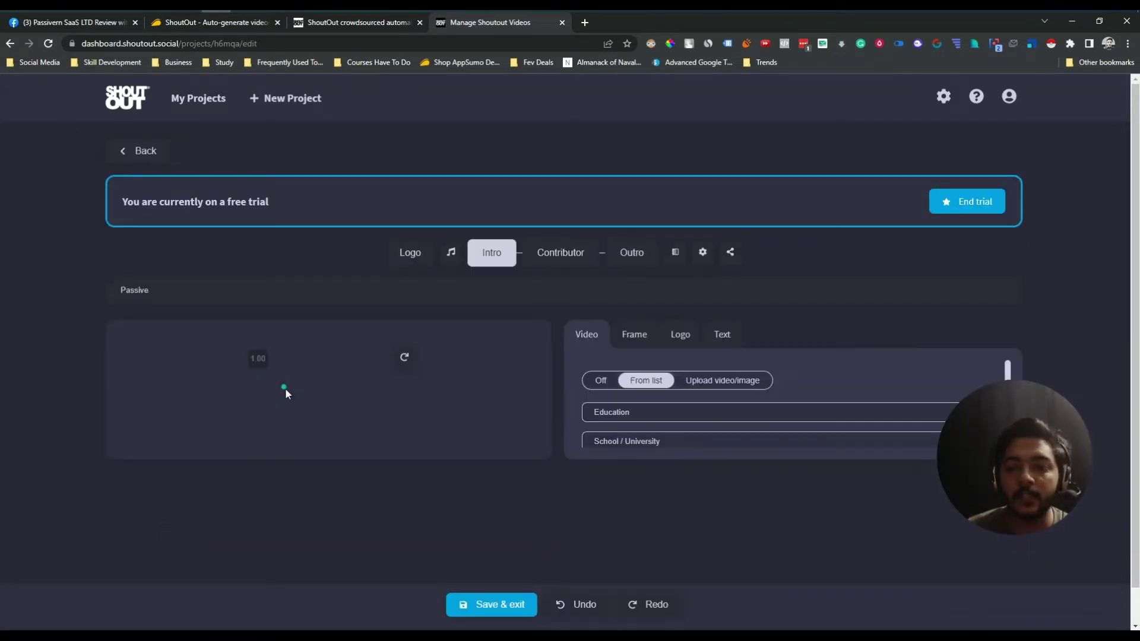
pyautogui.scroll(-2, 609, 305)
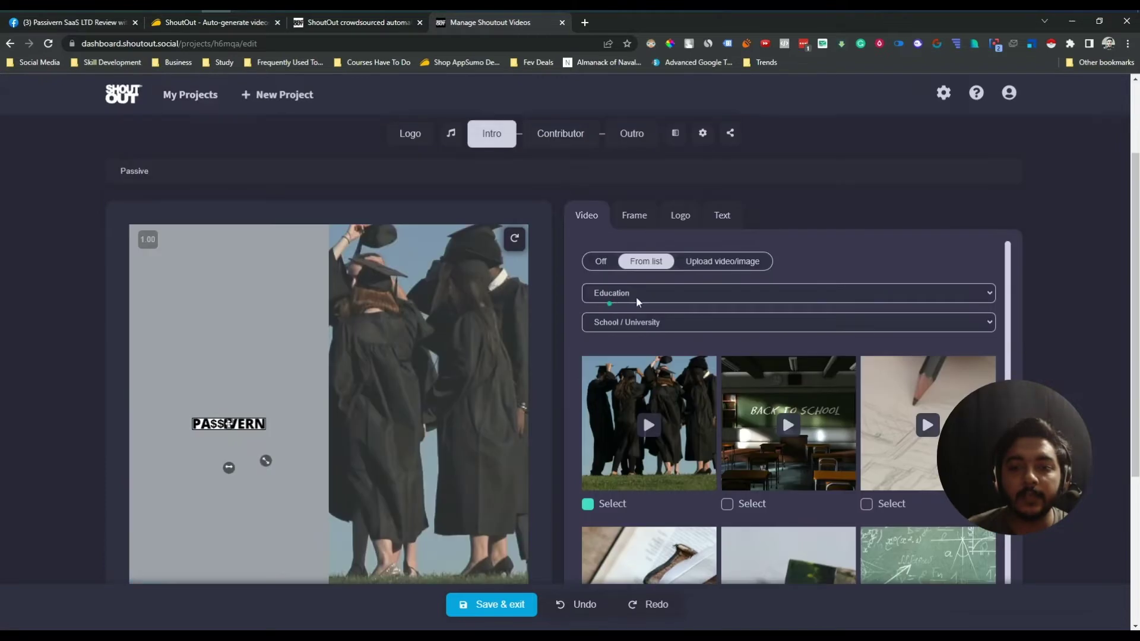
pyautogui.scroll(-2, 634, 297)
pyautogui.scroll(2, 830, 285)
pyautogui.scroll(-2, 1063, 280)
pyautogui.scroll(2, 1063, 280)
pyautogui.scroll(-1, 1063, 280)
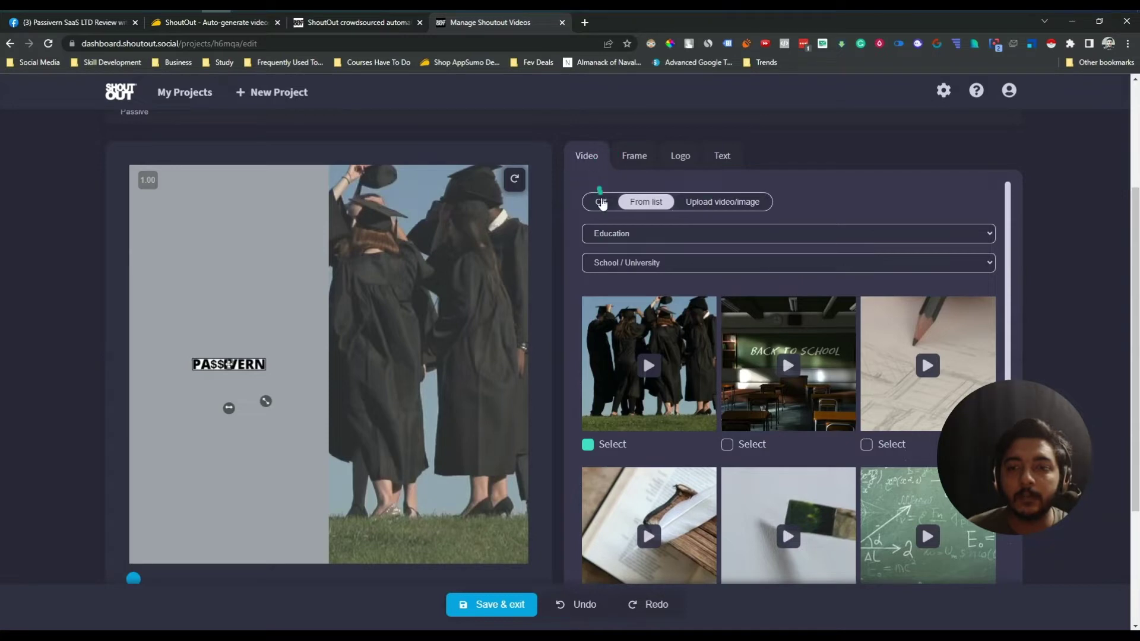
# Step: Turn the intro video off, switch it back to From list, and choose the blue network-figures clip under Business, Professional services
pyautogui.click(596, 205)
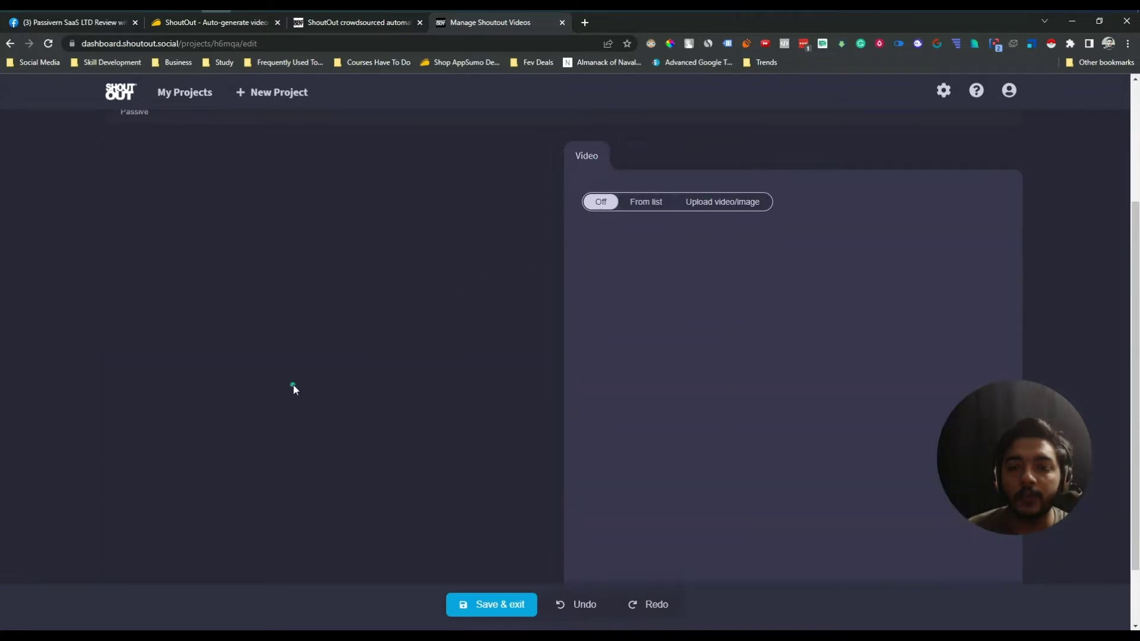
pyautogui.click(647, 207)
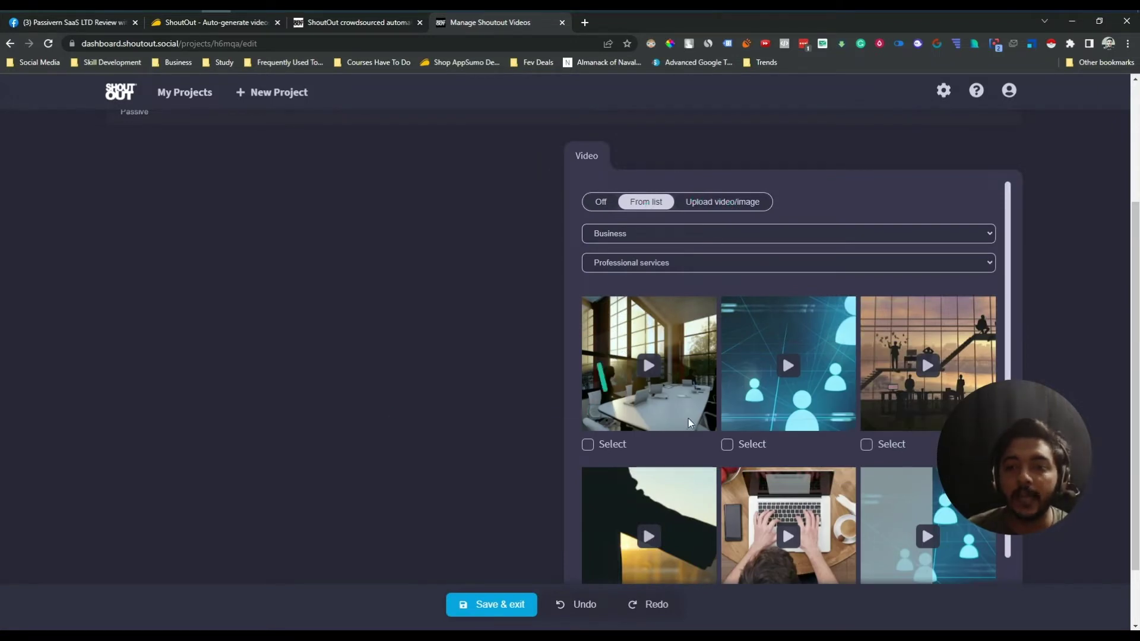
pyautogui.scroll(3, 772, 389)
pyautogui.scroll(-3, 768, 389)
pyautogui.scroll(-1, 751, 387)
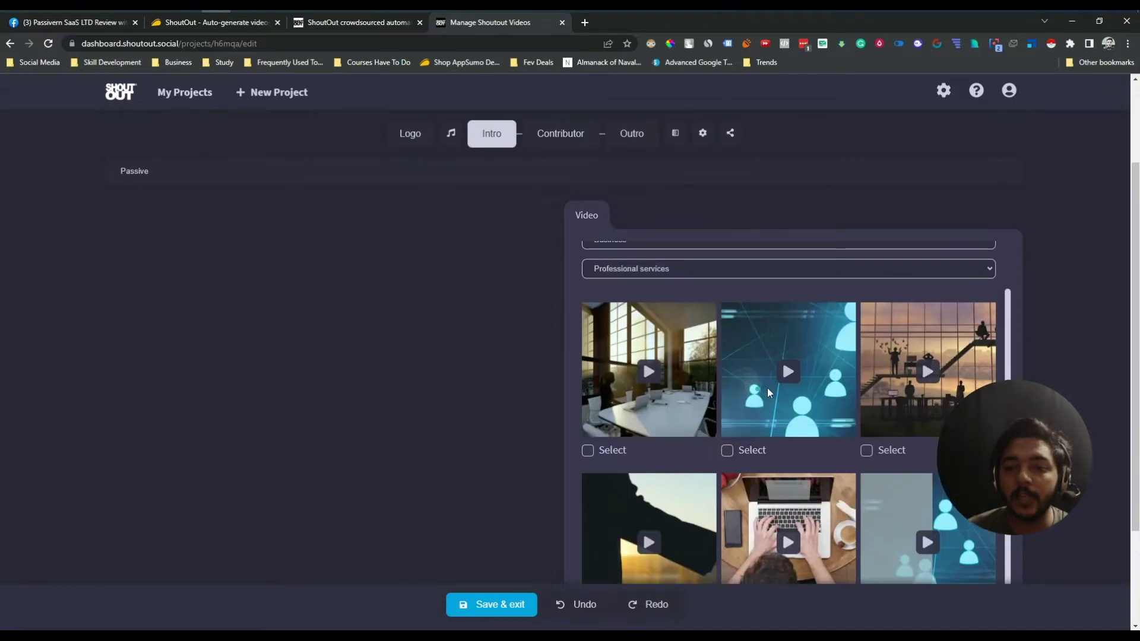
pyautogui.click(726, 454)
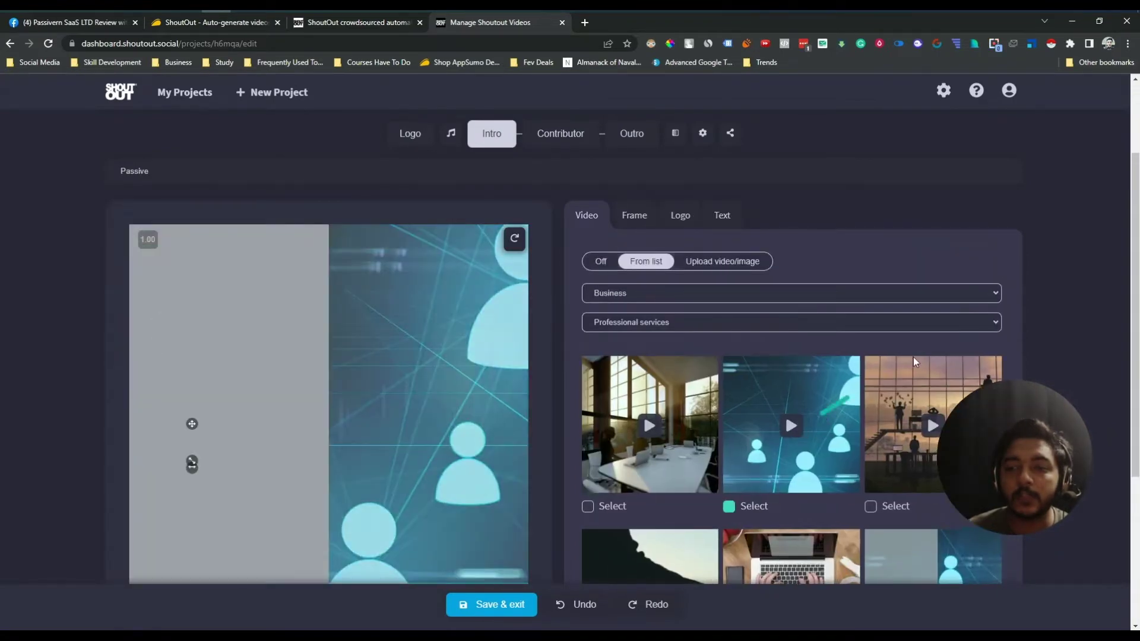
# Step: Replace the intro video with the clip of silhouetted office workers on a staircase and check the preview
pyautogui.scroll(-3, 913, 357)
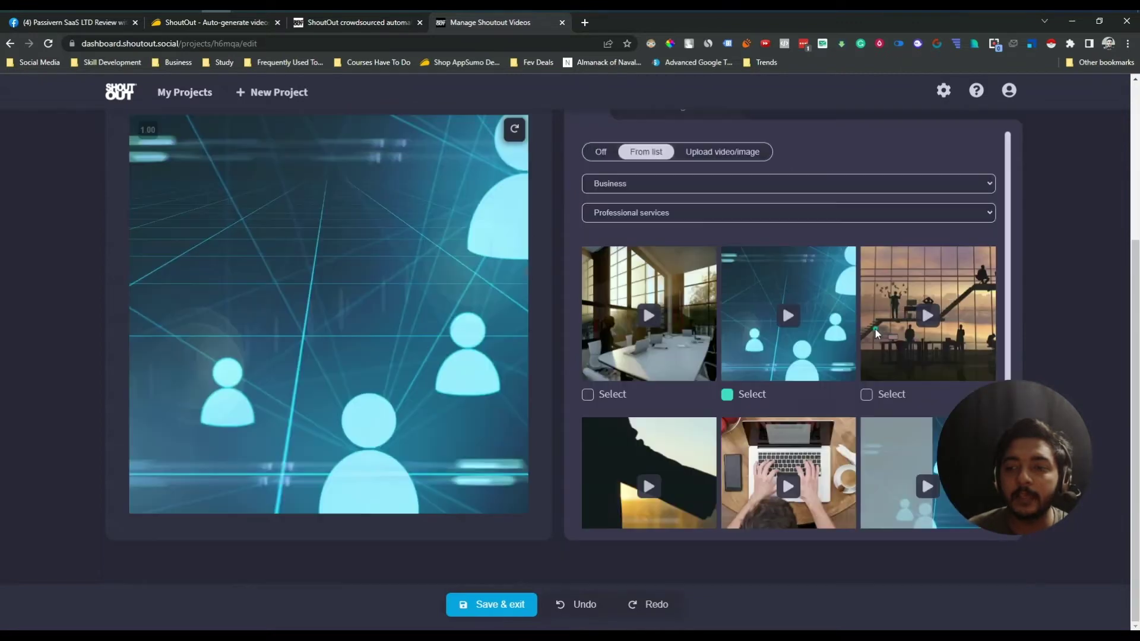
pyautogui.click(874, 330)
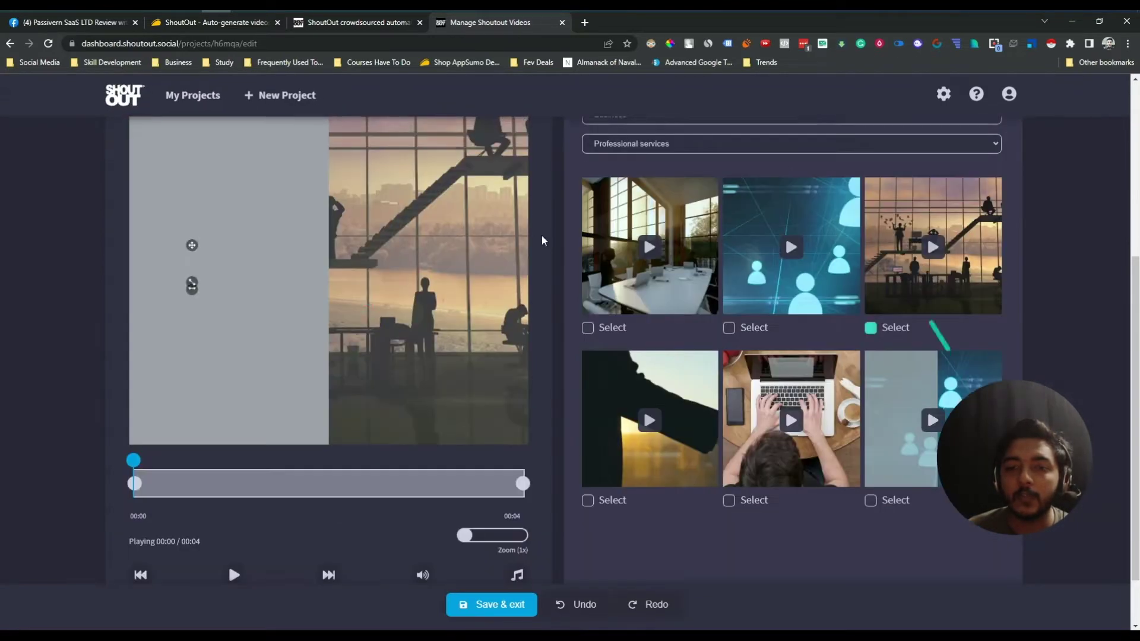
pyautogui.scroll(3, 496, 311)
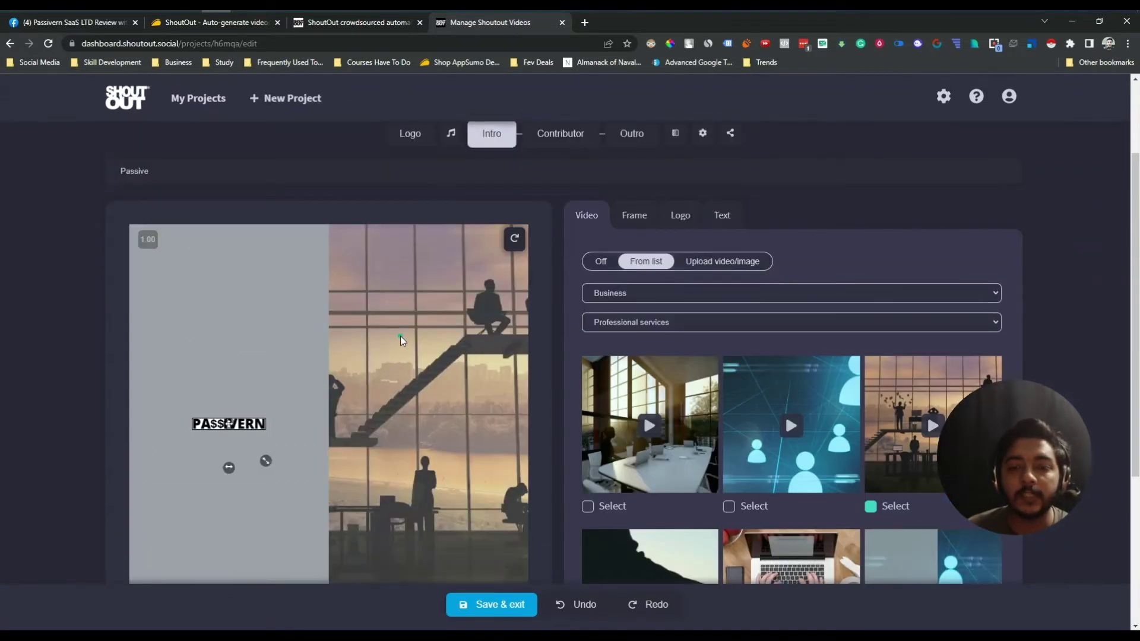
pyautogui.scroll(-3, 400, 336)
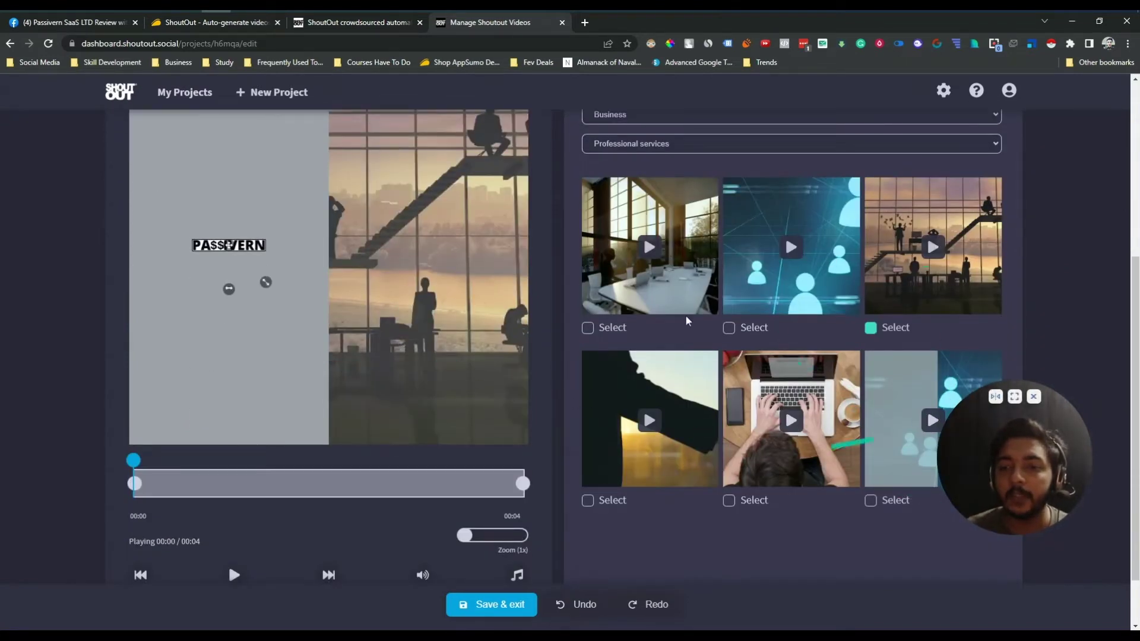
pyautogui.scroll(1, 808, 414)
pyautogui.scroll(4, 807, 414)
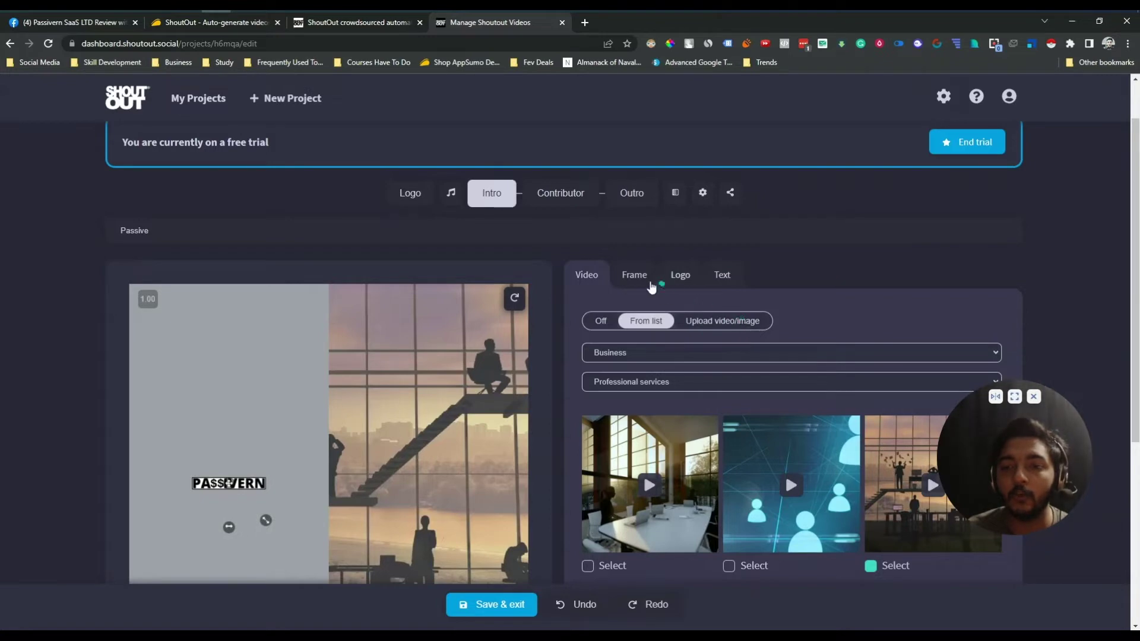
# Step: Apply the green-and-white curved frame to the intro, and load more frames to browse the alternatives
pyautogui.click(634, 275)
pyautogui.scroll(-2, 780, 264)
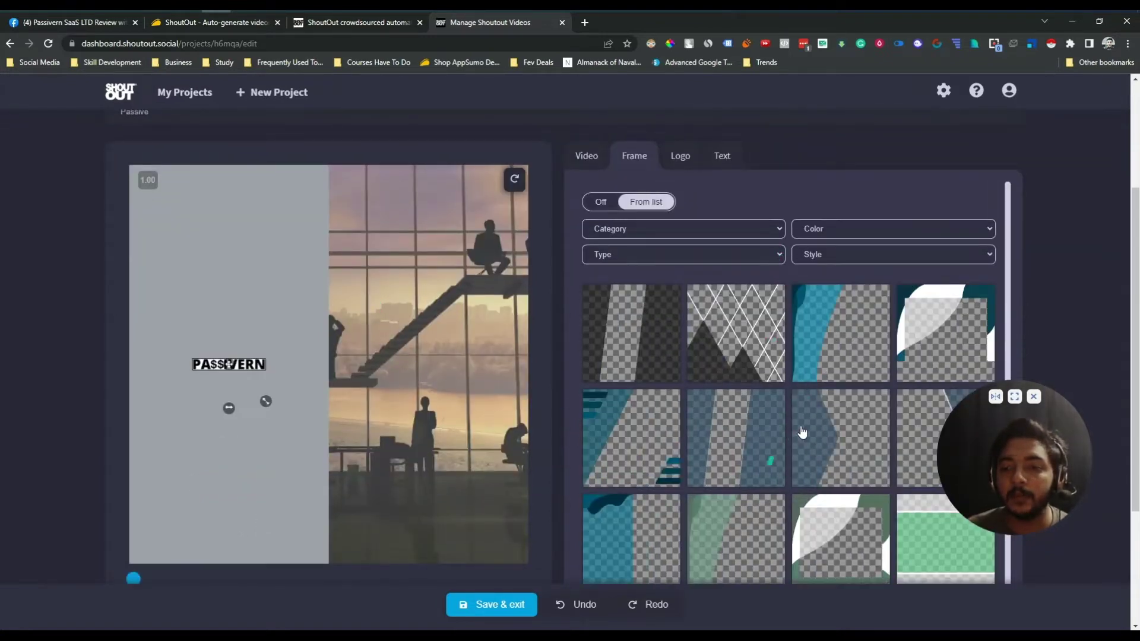
pyautogui.scroll(-2, 807, 439)
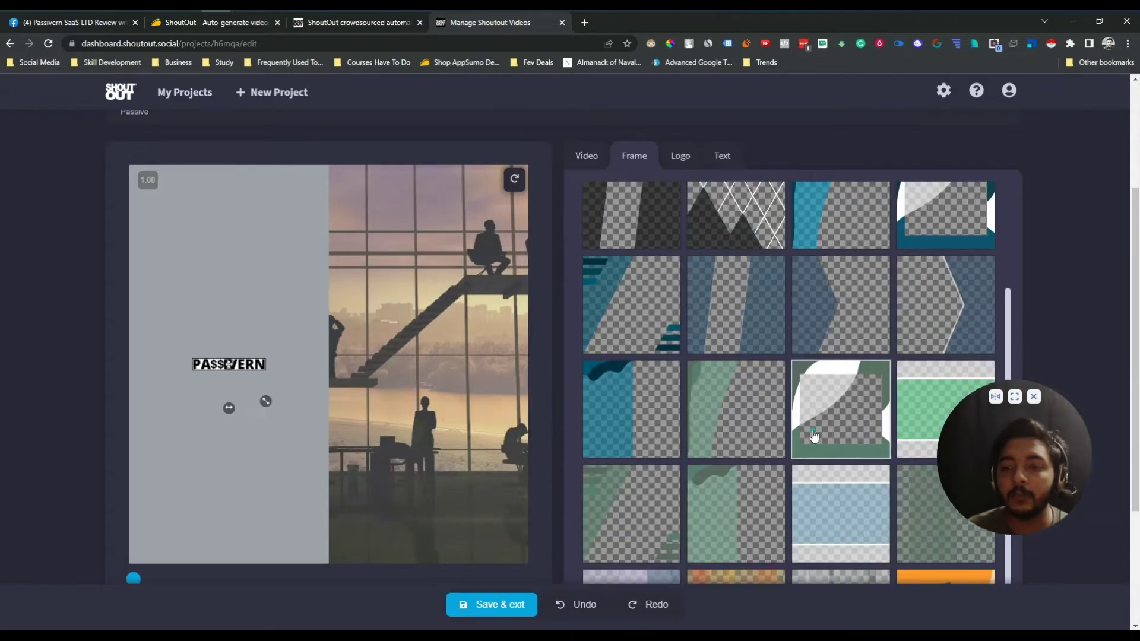
pyautogui.scroll(-3, 836, 508)
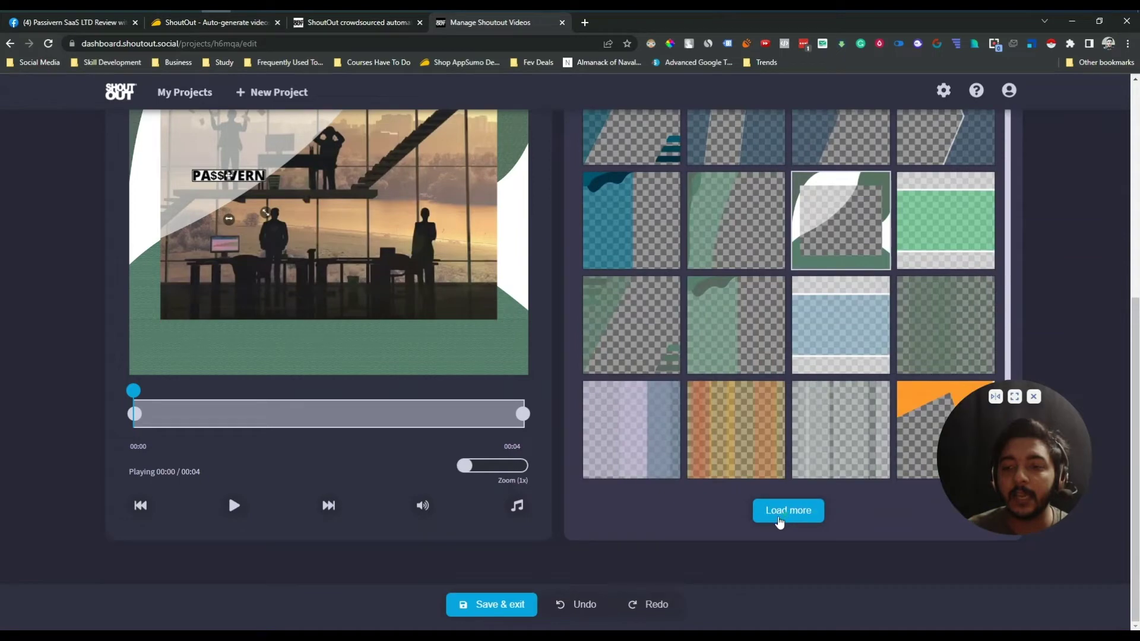
pyautogui.click(800, 514)
pyautogui.scroll(-2, 808, 466)
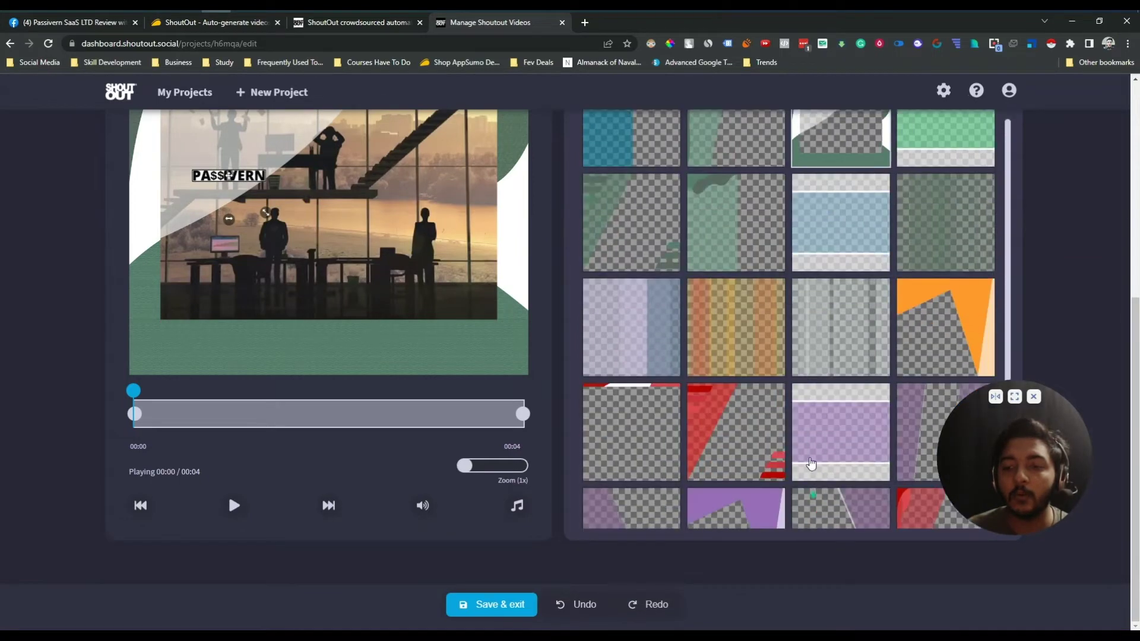
pyautogui.scroll(3, 810, 444)
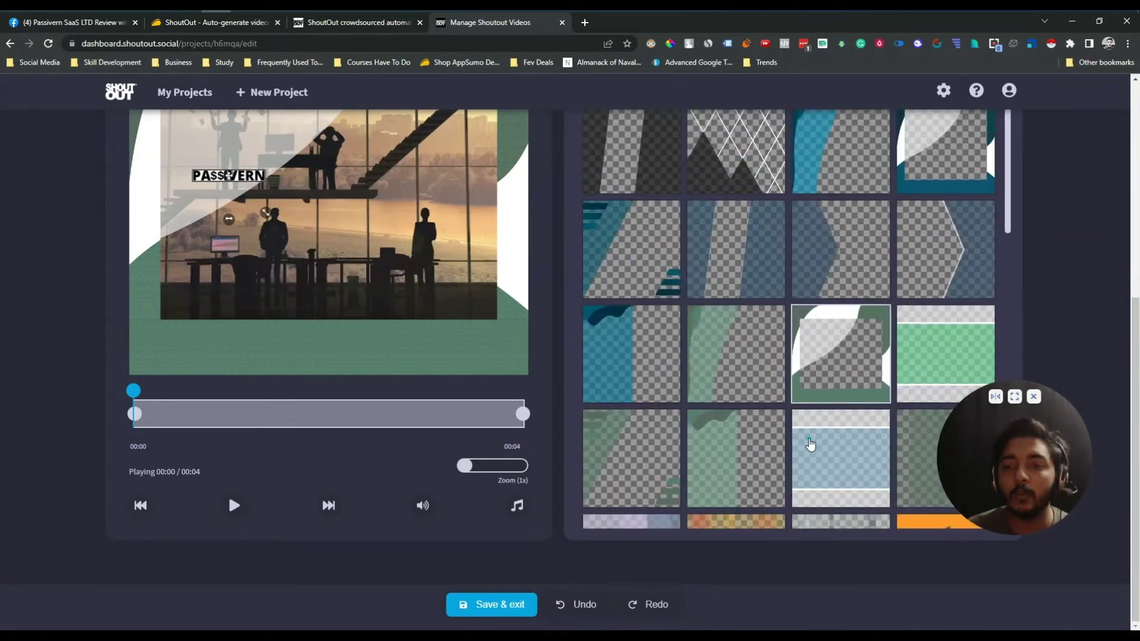
# Step: Look through the available category, type, color and style filters for the intro frames
pyautogui.scroll(4, 865, 349)
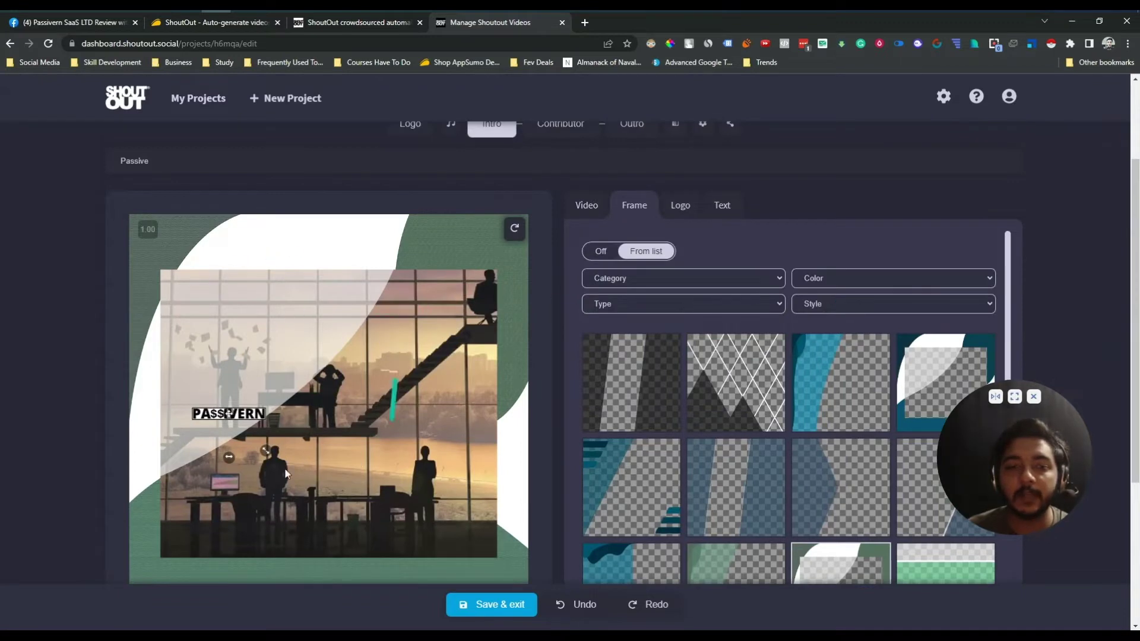
pyautogui.click(697, 279)
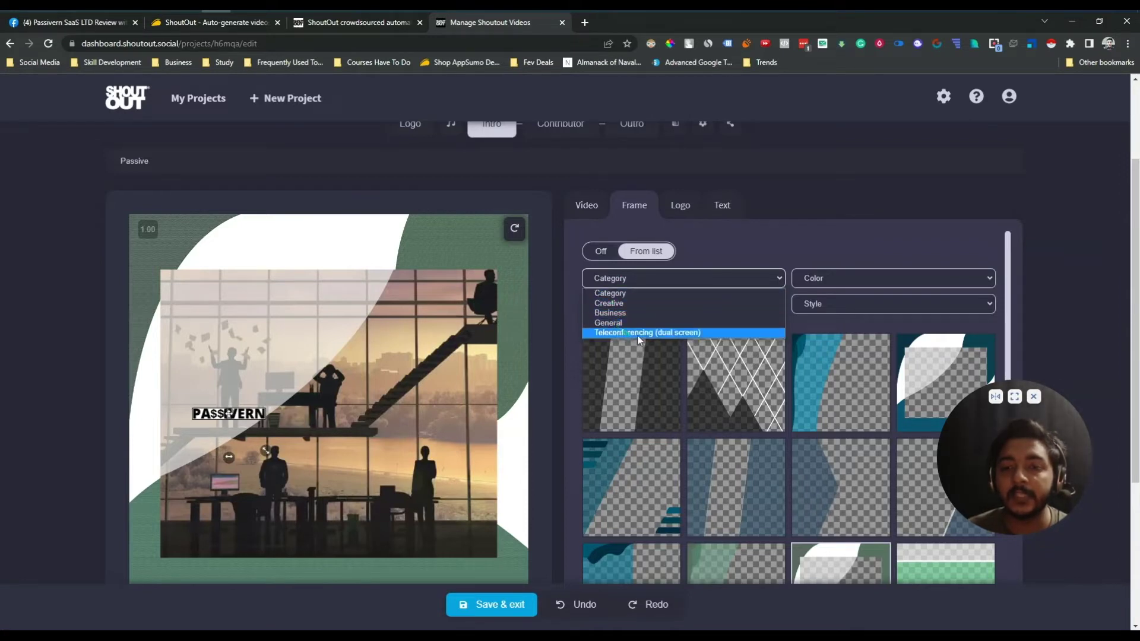
pyautogui.click(810, 237)
pyautogui.click(679, 302)
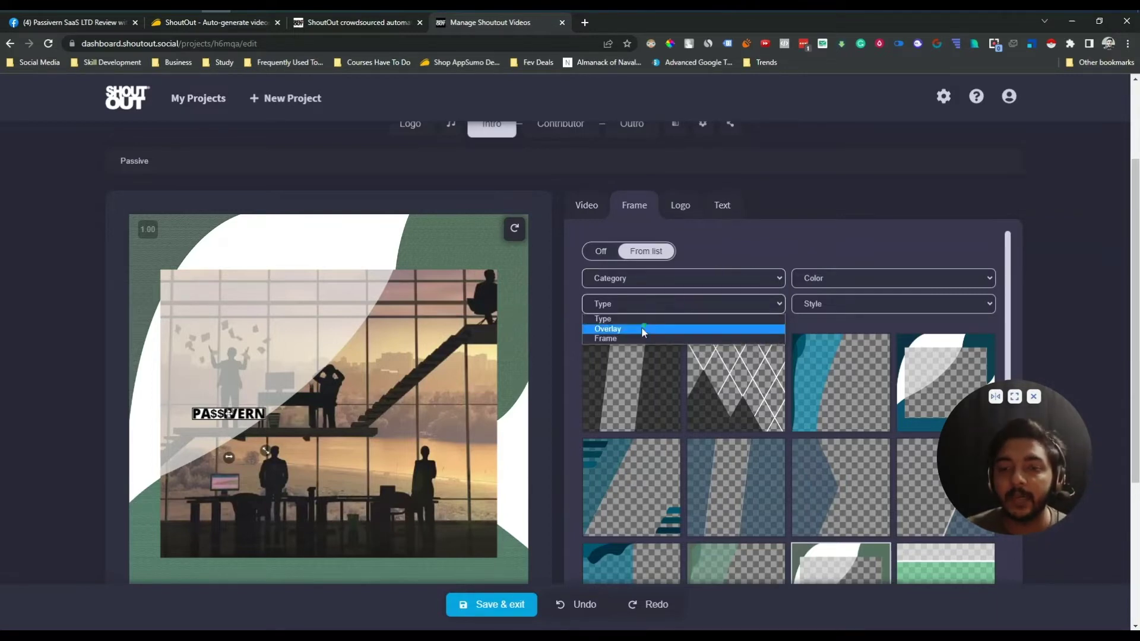
pyautogui.click(814, 279)
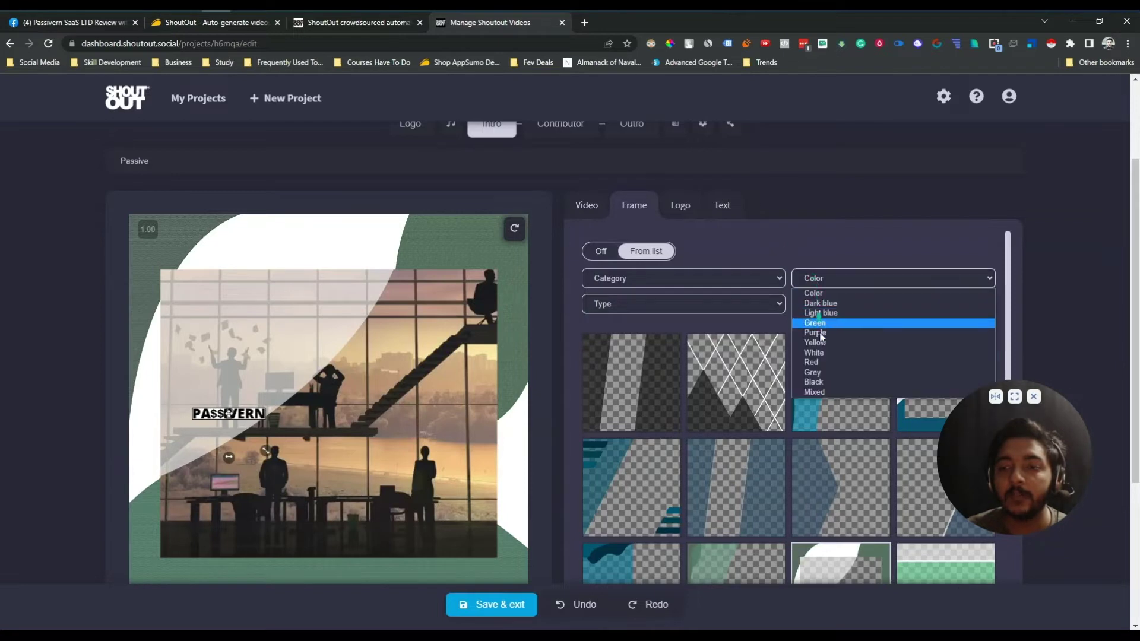
pyautogui.click(811, 254)
pyautogui.click(836, 310)
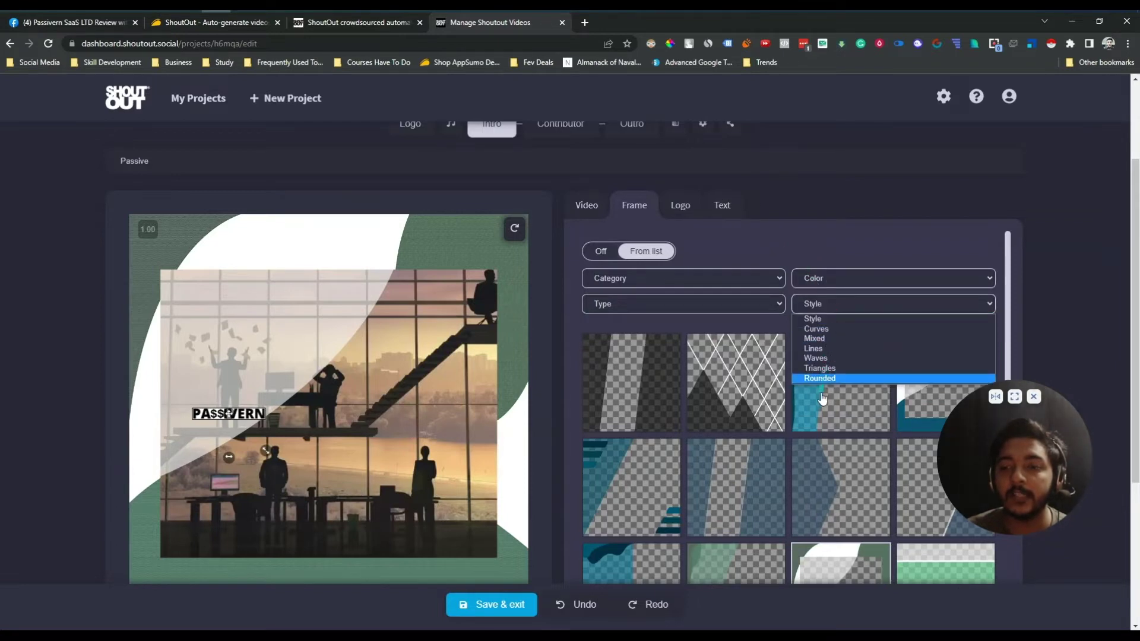
pyautogui.click(821, 231)
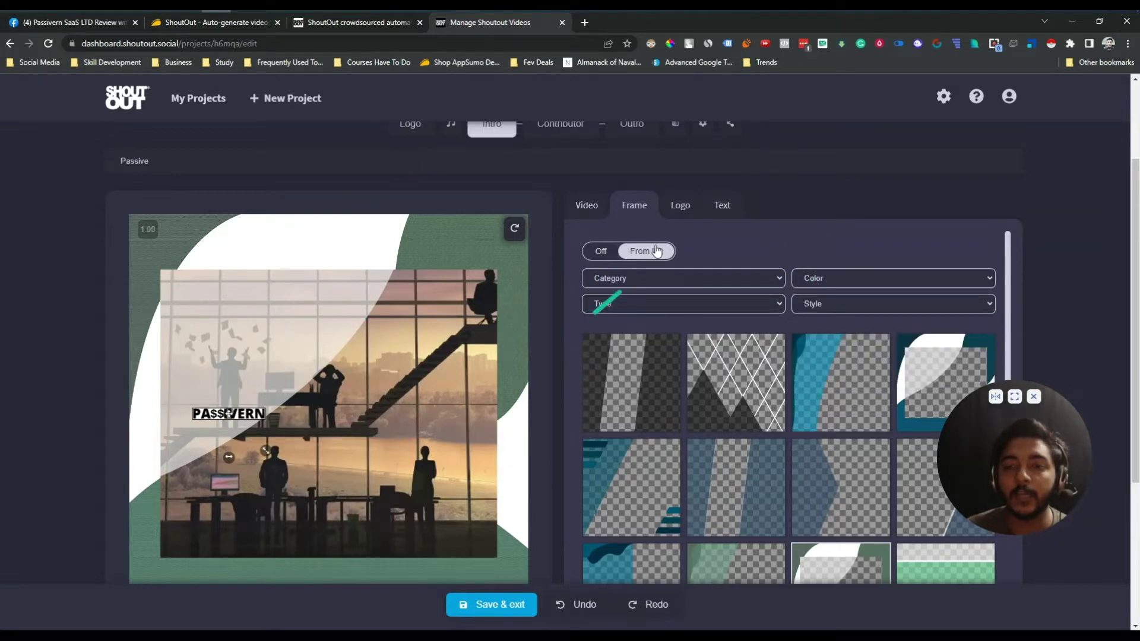
# Step: Open the intro's logo settings and move the PASSIVERN logo to the upper-right corner of the intro preview
pyautogui.click(670, 216)
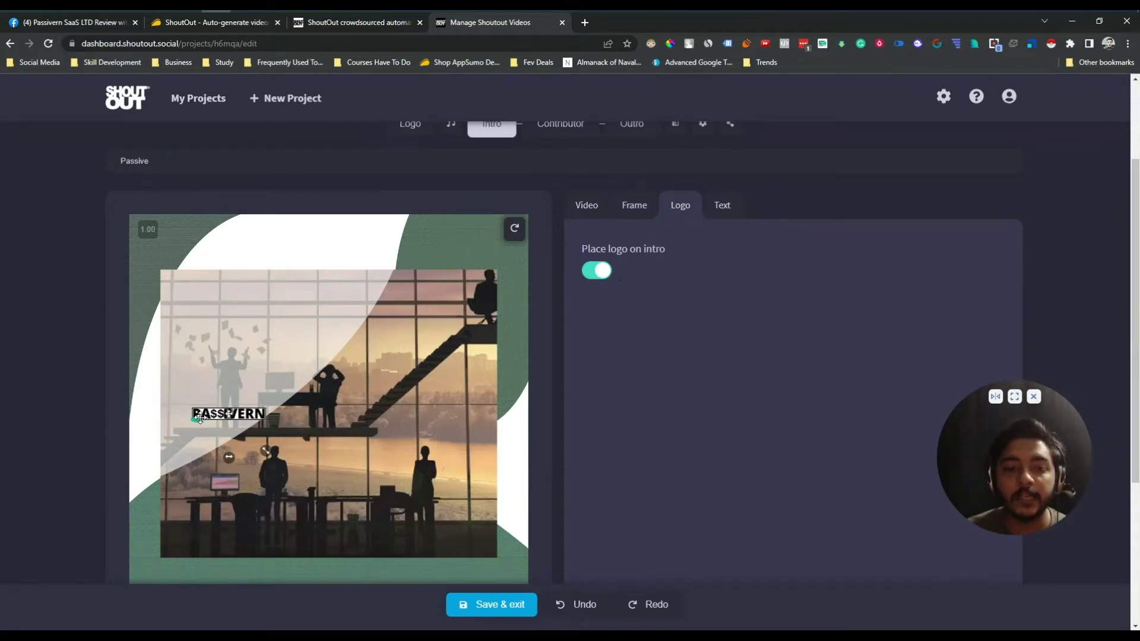
pyautogui.moveTo(200, 413); pyautogui.dragTo(440, 224)
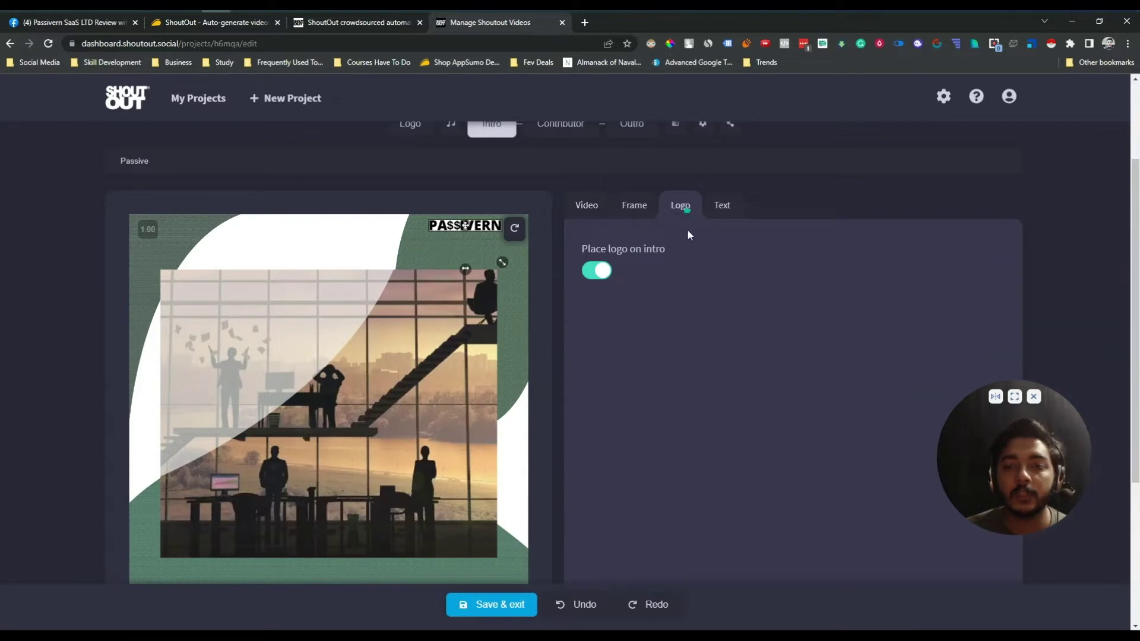
# Step: Add the text "Grow Online Business" to the intro and place it above the office scene, just below the logo
pyautogui.click(717, 215)
pyautogui.click(594, 255)
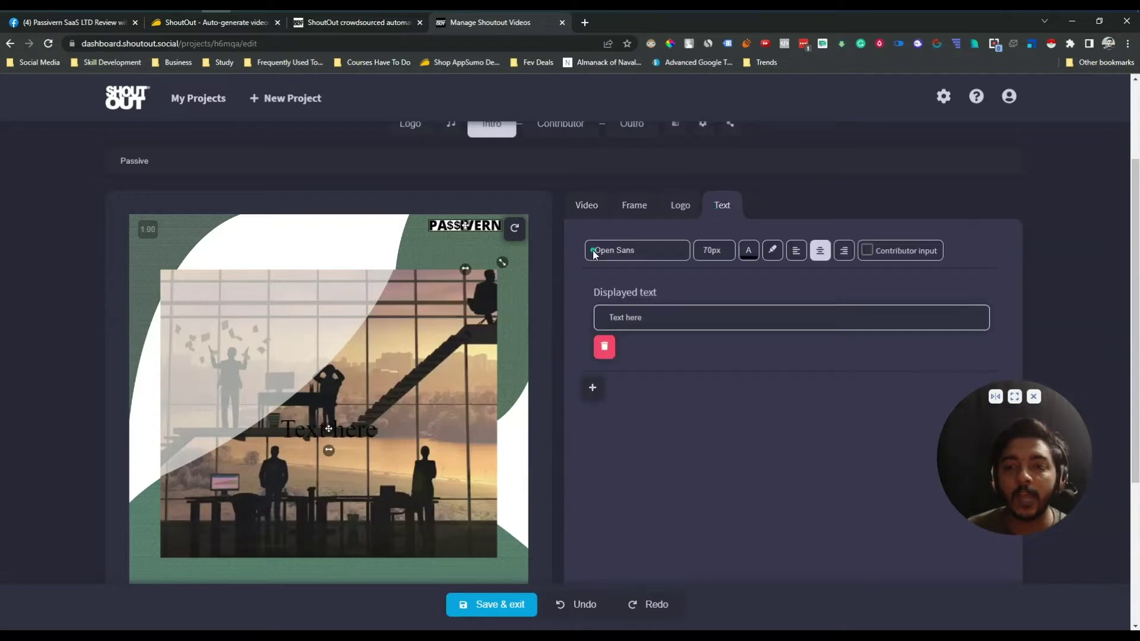
pyautogui.doubleClick(633, 318)
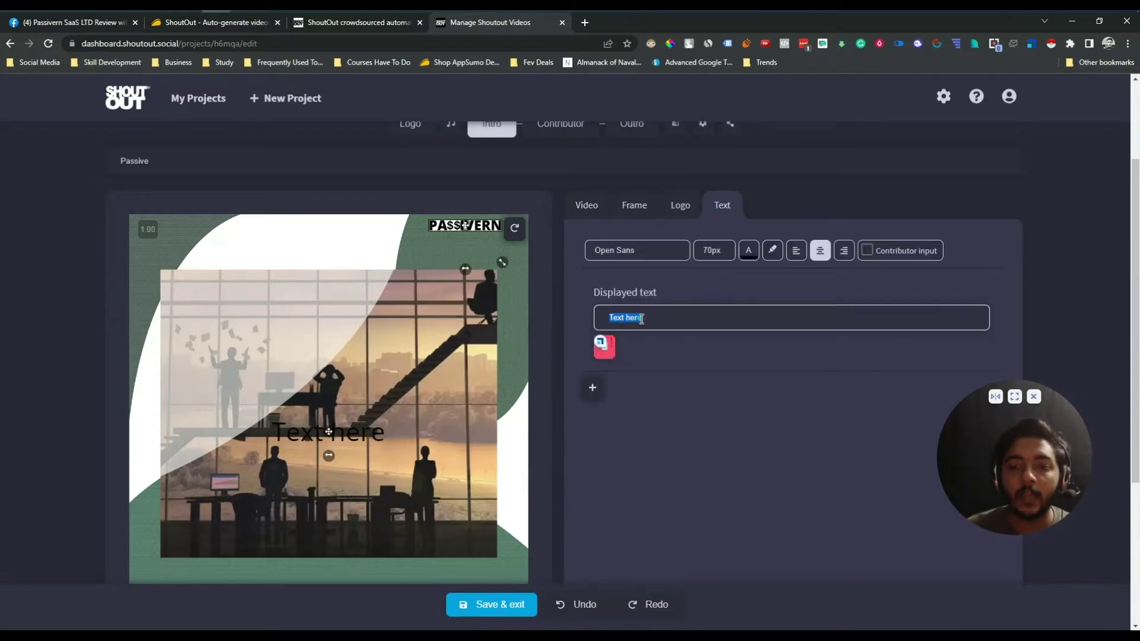
pyautogui.write('G')
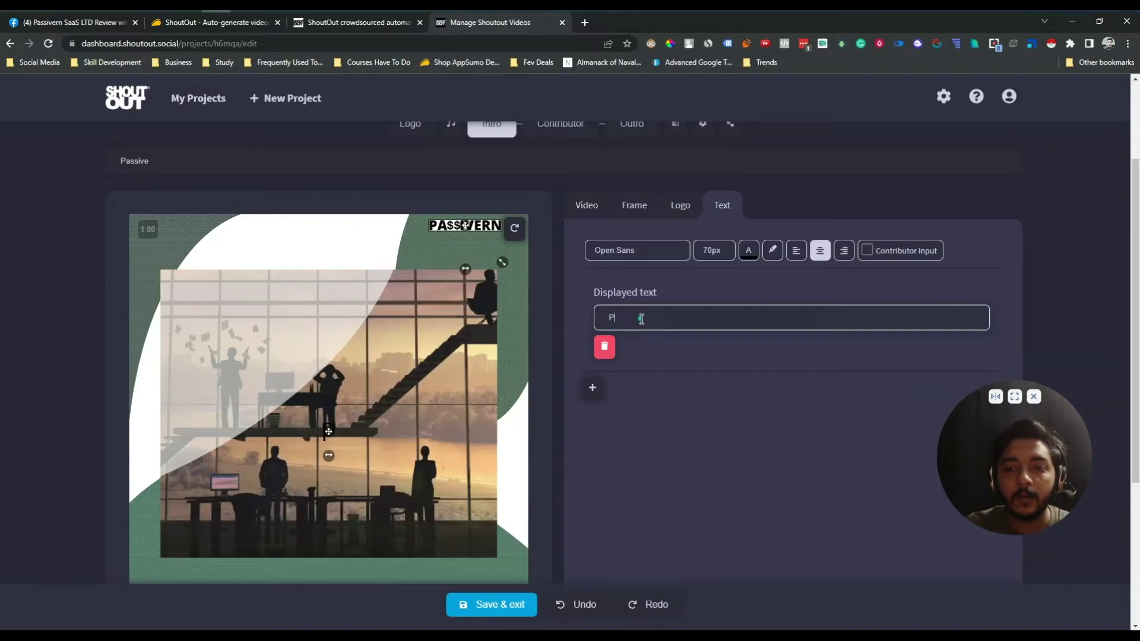
pyautogui.write('row Onl')
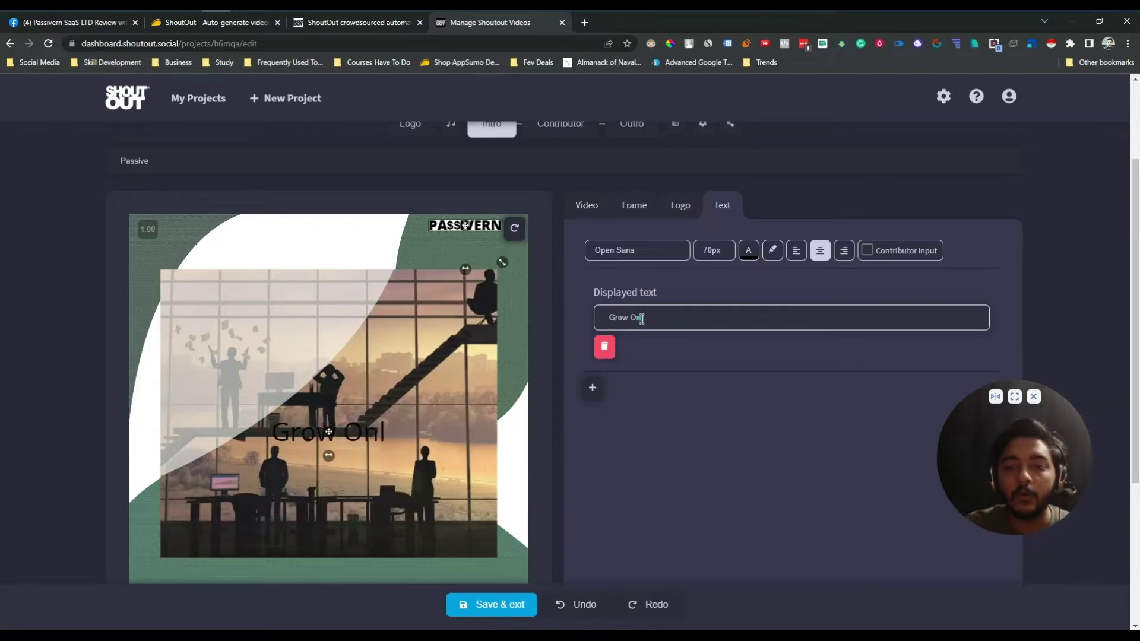
pyautogui.write('ine Busin')
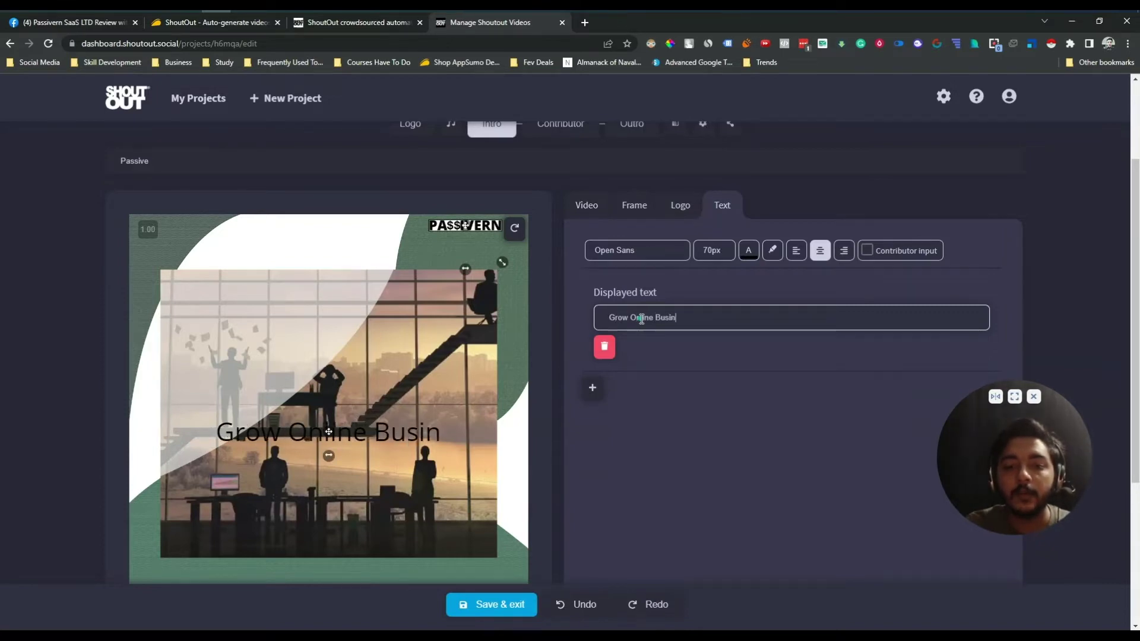
pyautogui.write('ess')
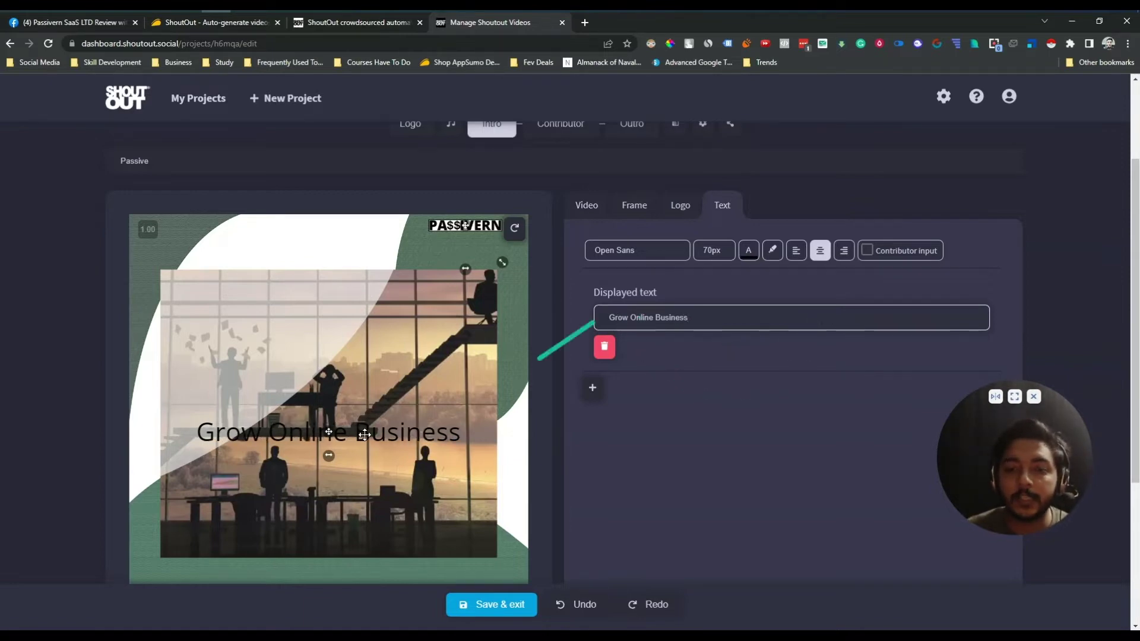
pyautogui.moveTo(365, 433); pyautogui.dragTo(413, 246)
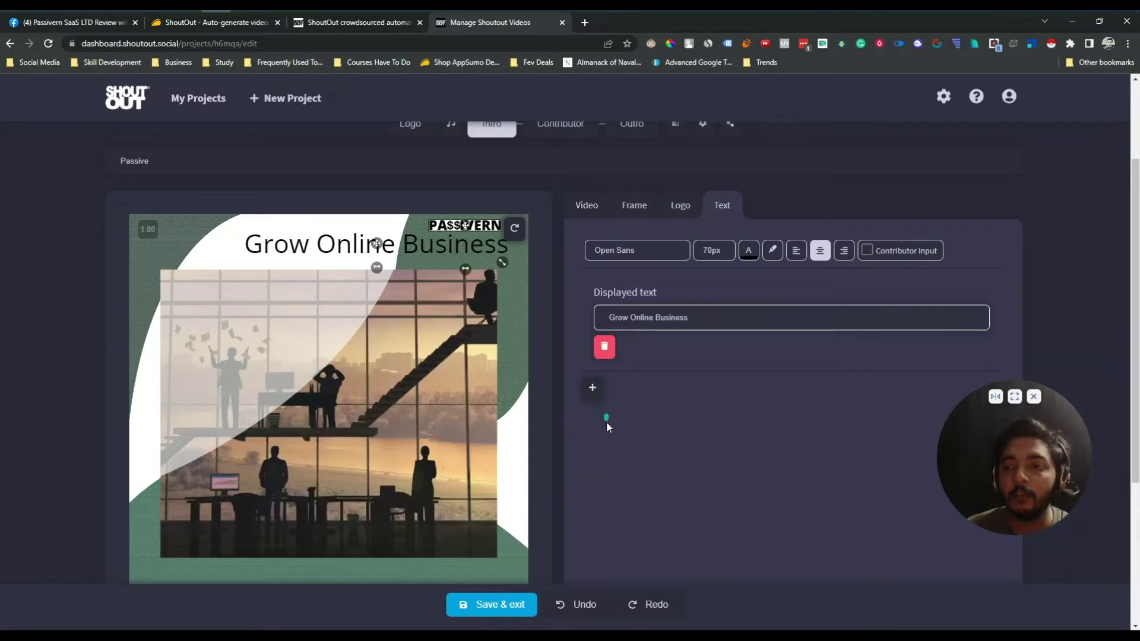
# Step: Browse the fonts and the contributor input option for the intro text, and save and exit the project
pyautogui.click(626, 248)
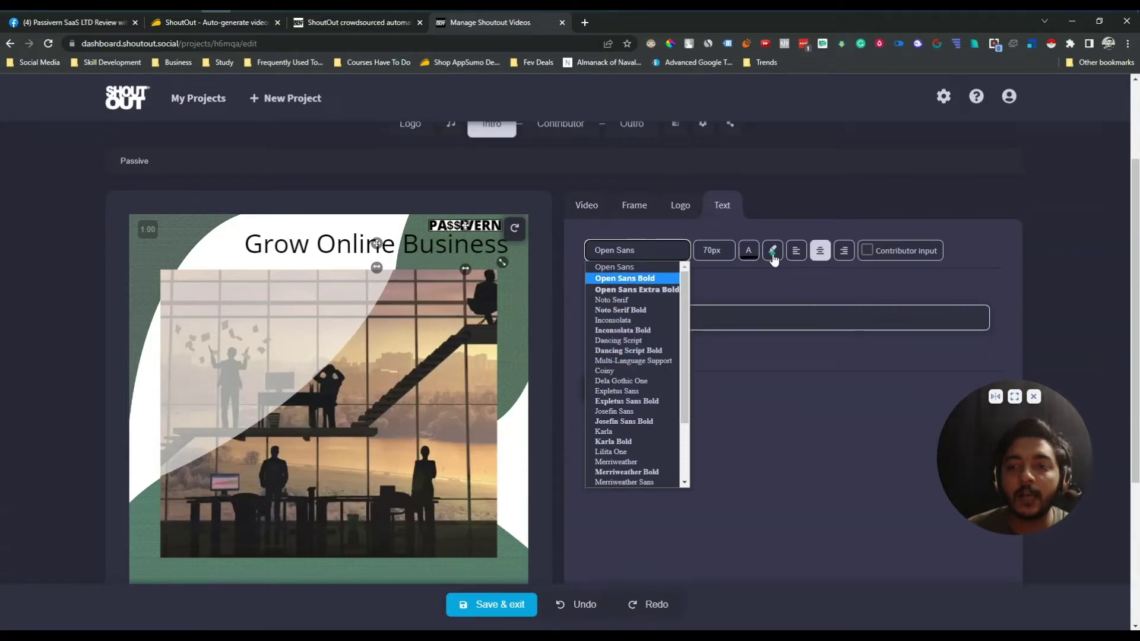
pyautogui.click(896, 261)
pyautogui.click(886, 261)
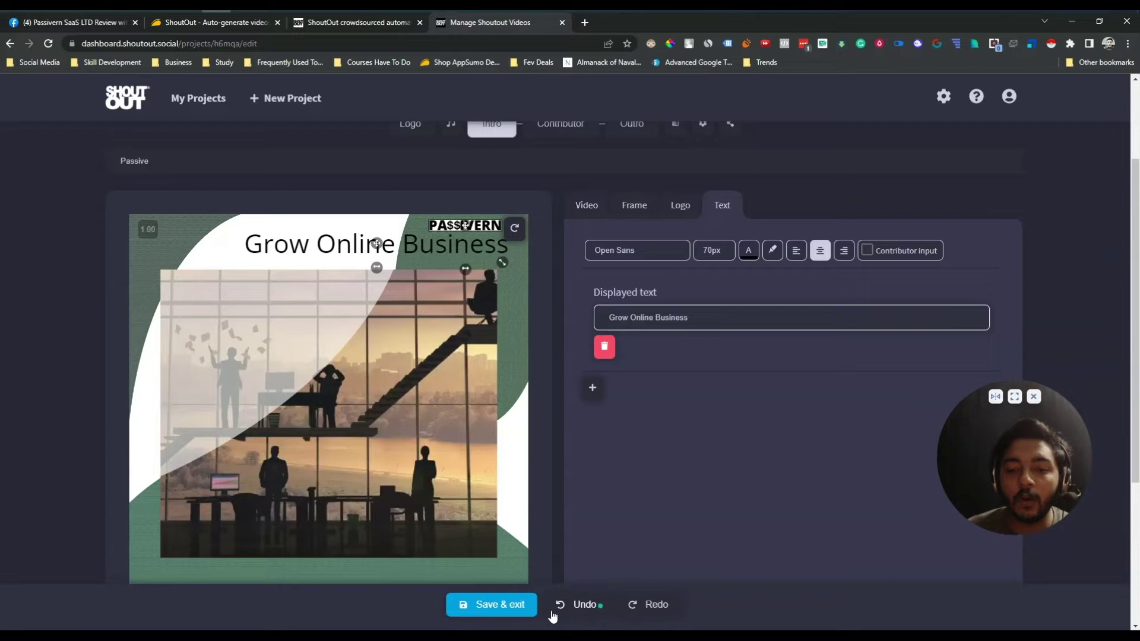
pyautogui.click(502, 615)
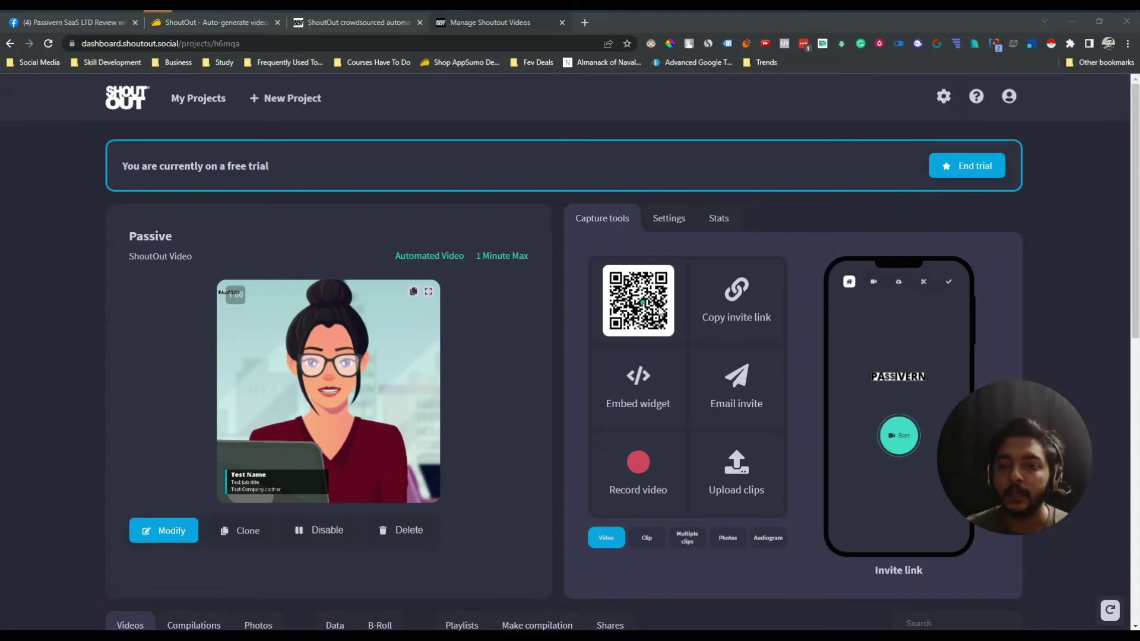
# Step: Copy the Passive project's invite link, and set the embed widget's style to Light after examining its code
pyautogui.click(742, 304)
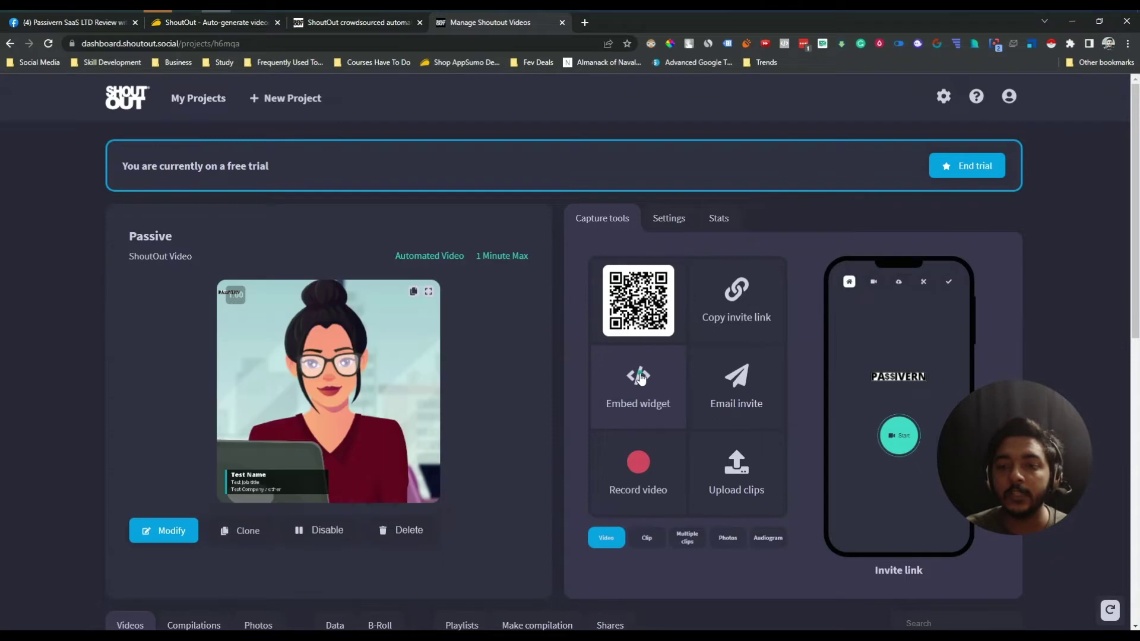
pyautogui.click(641, 396)
pyautogui.moveTo(346, 345); pyautogui.dragTo(515, 369)
pyautogui.click(515, 371)
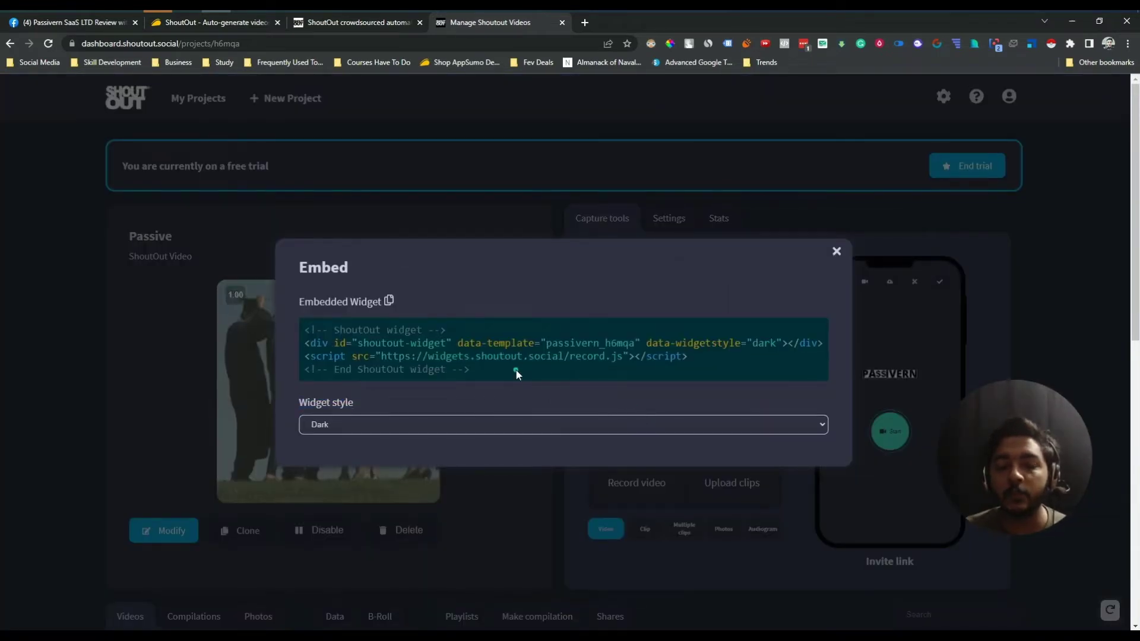
pyautogui.click(407, 425)
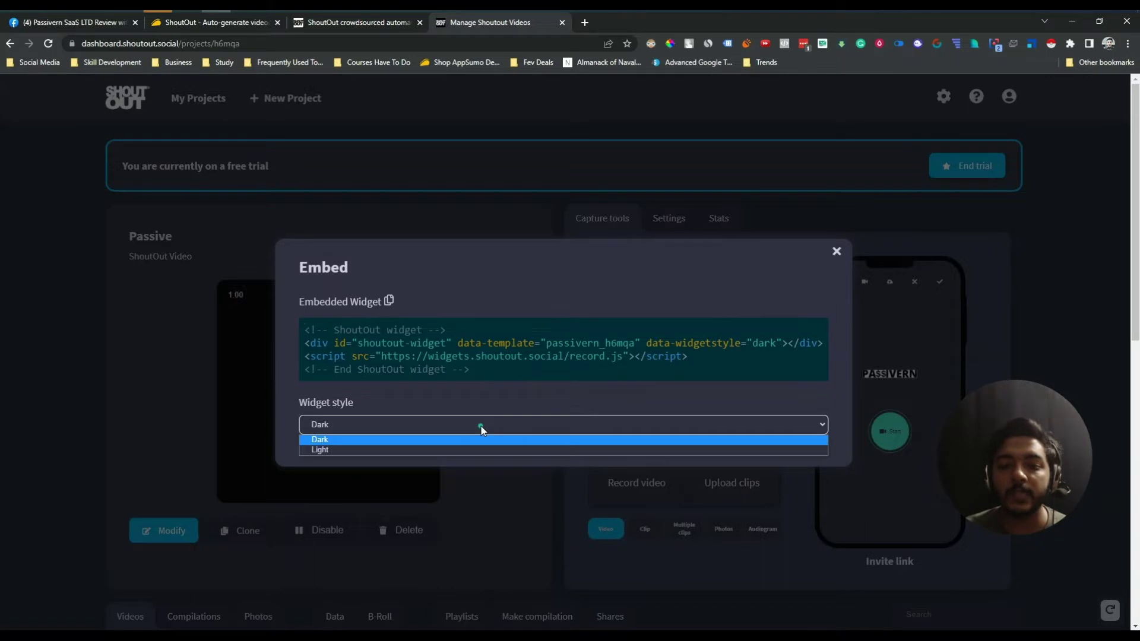
pyautogui.click(420, 449)
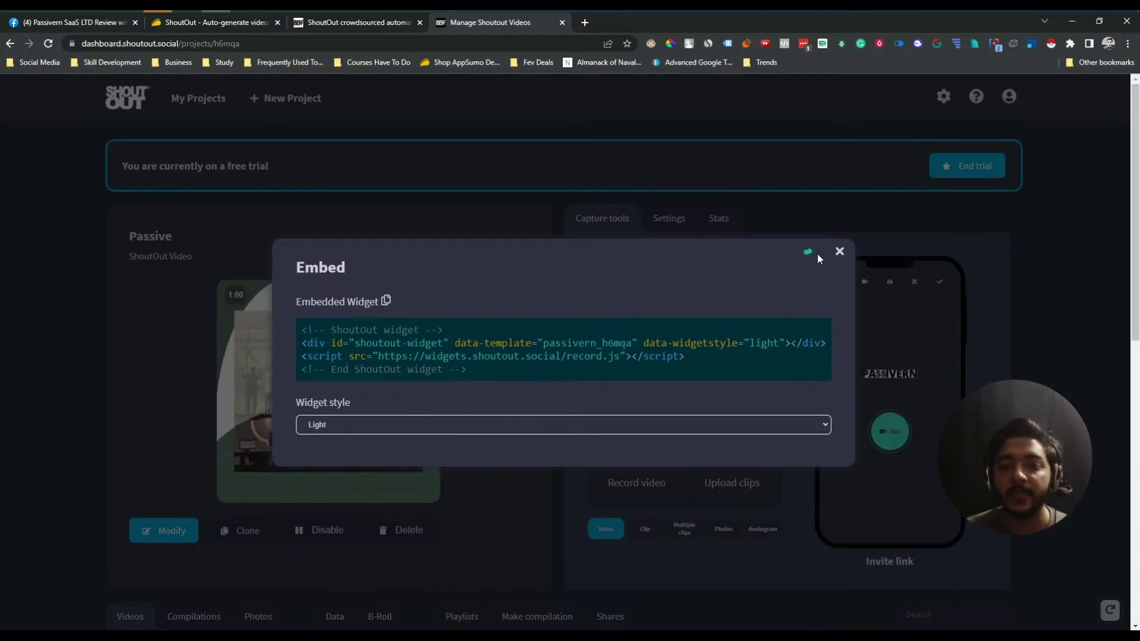
pyautogui.click(839, 251)
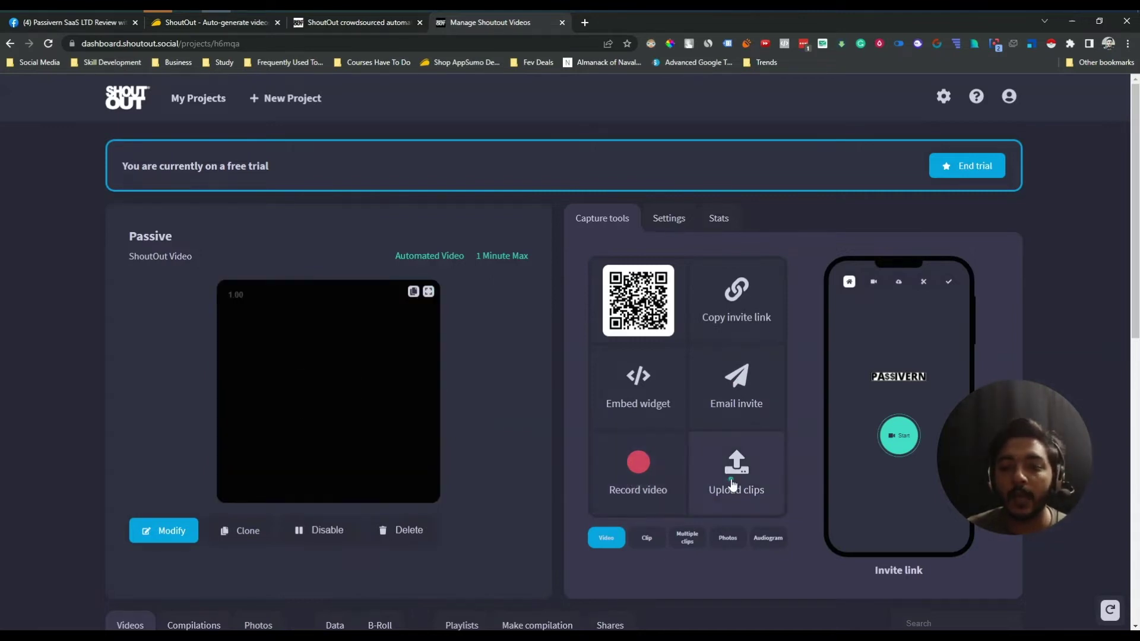
# Step: Open the project's video options by way of the Clip capture mode and set the maximum user video duration to 3 minutes
pyautogui.click(653, 532)
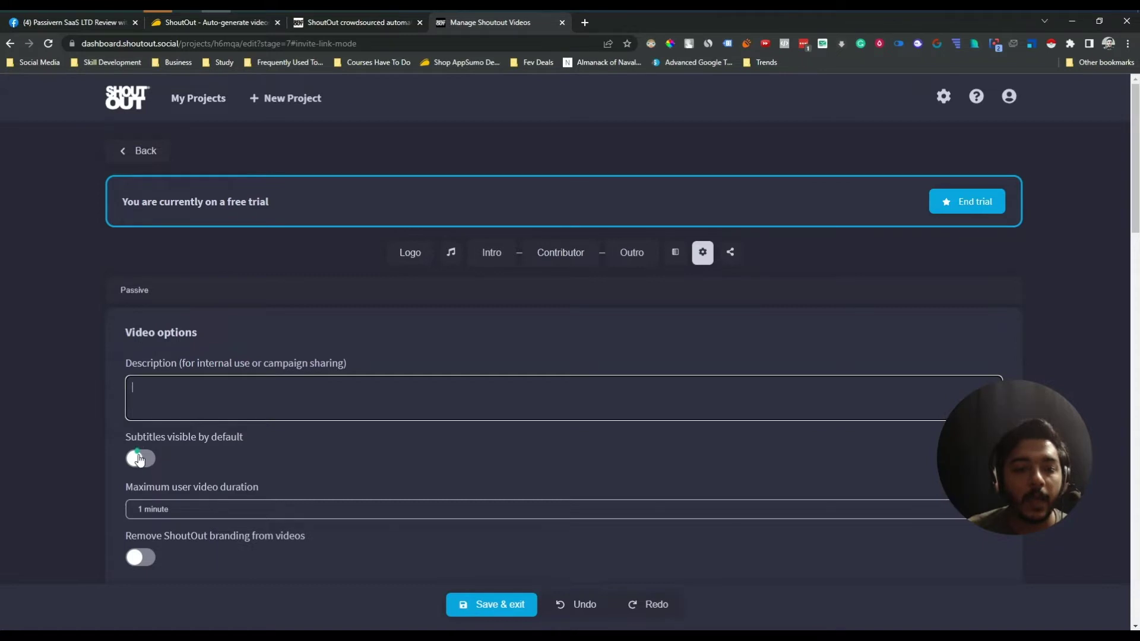
pyautogui.scroll(-2, 200, 474)
pyautogui.click(180, 390)
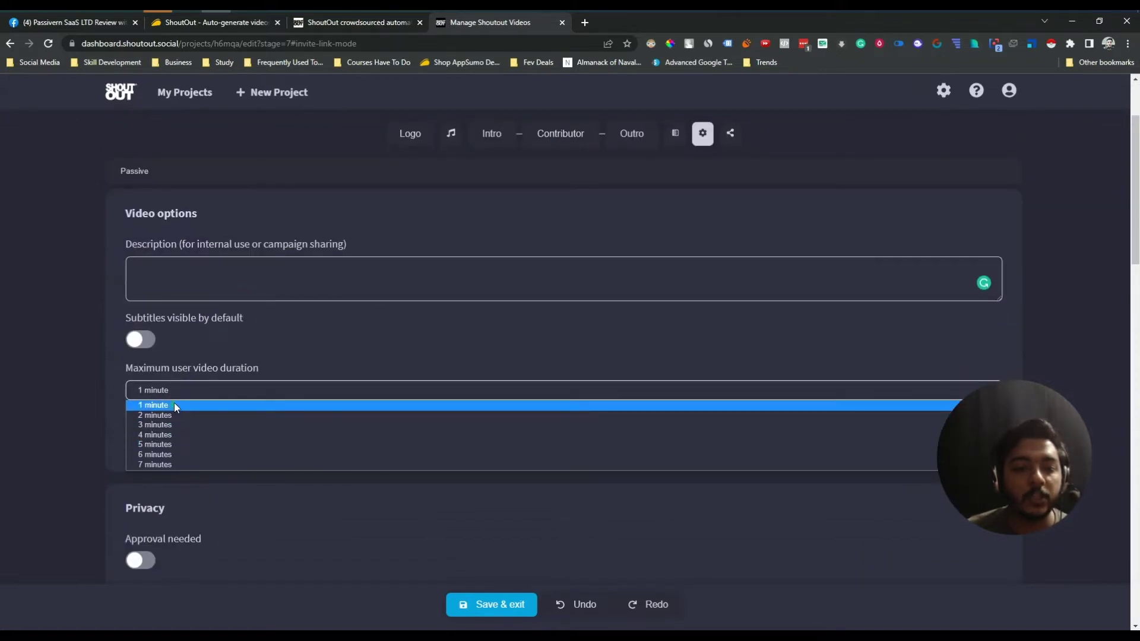
pyautogui.click(171, 406)
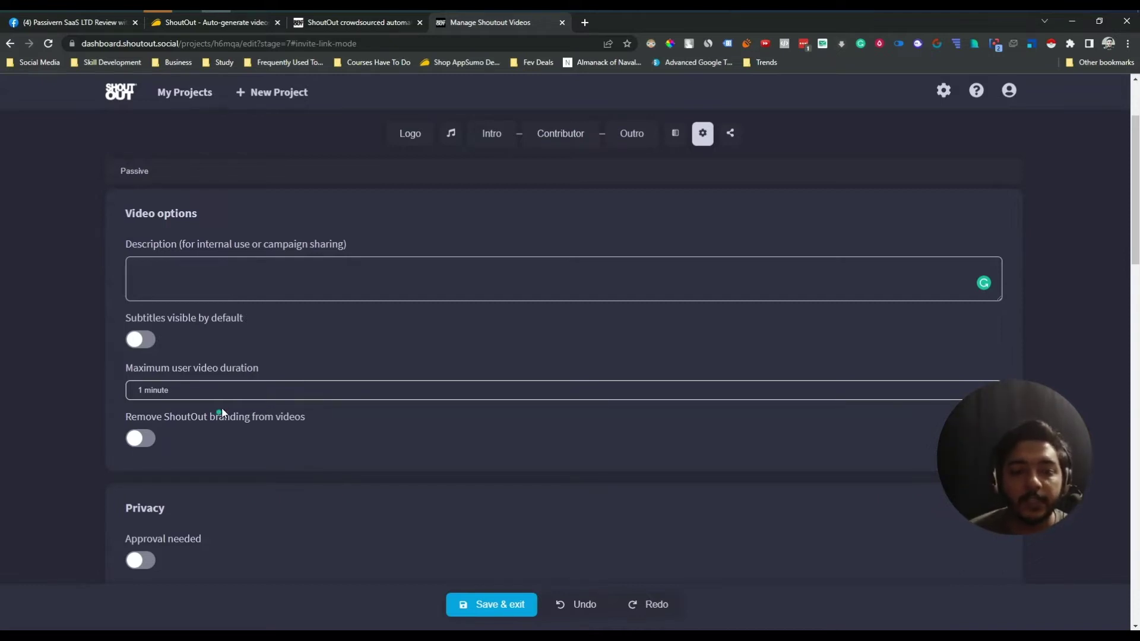
pyautogui.click(223, 389)
pyautogui.click(198, 426)
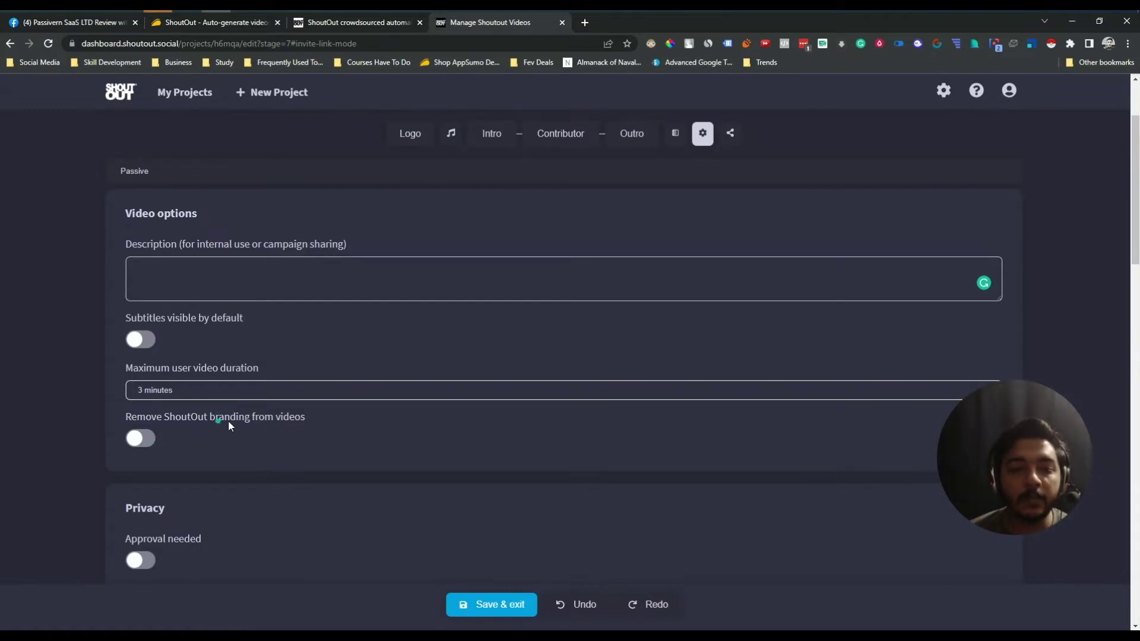
# Step: Enable removal of ShoutOut branding from videos and require approval under Privacy
pyautogui.click(140, 440)
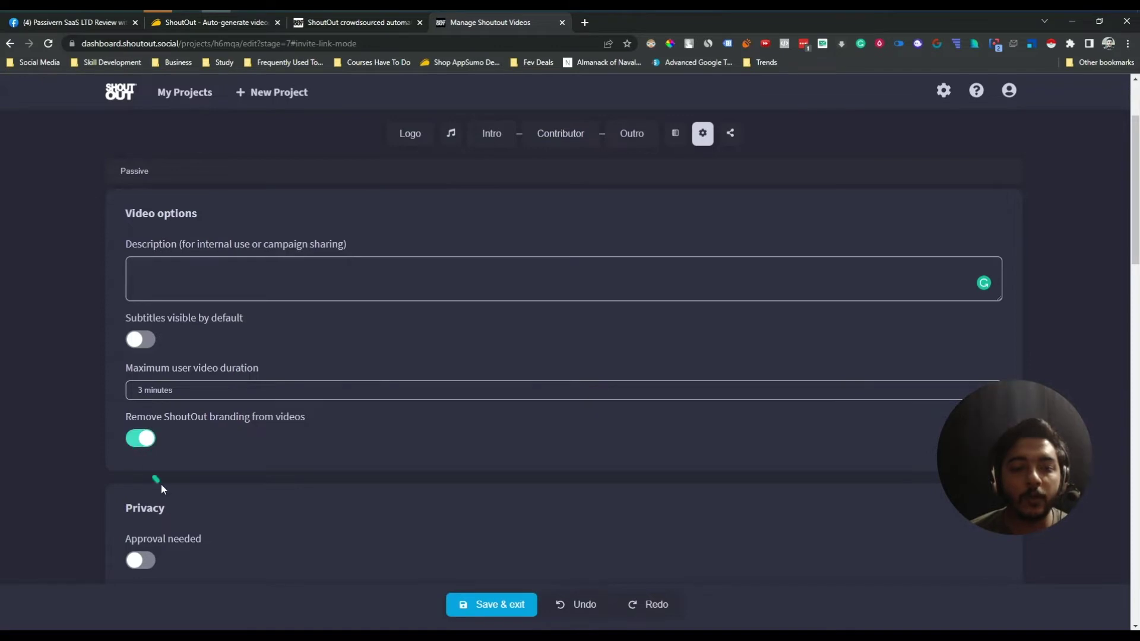
pyautogui.scroll(-2, 185, 453)
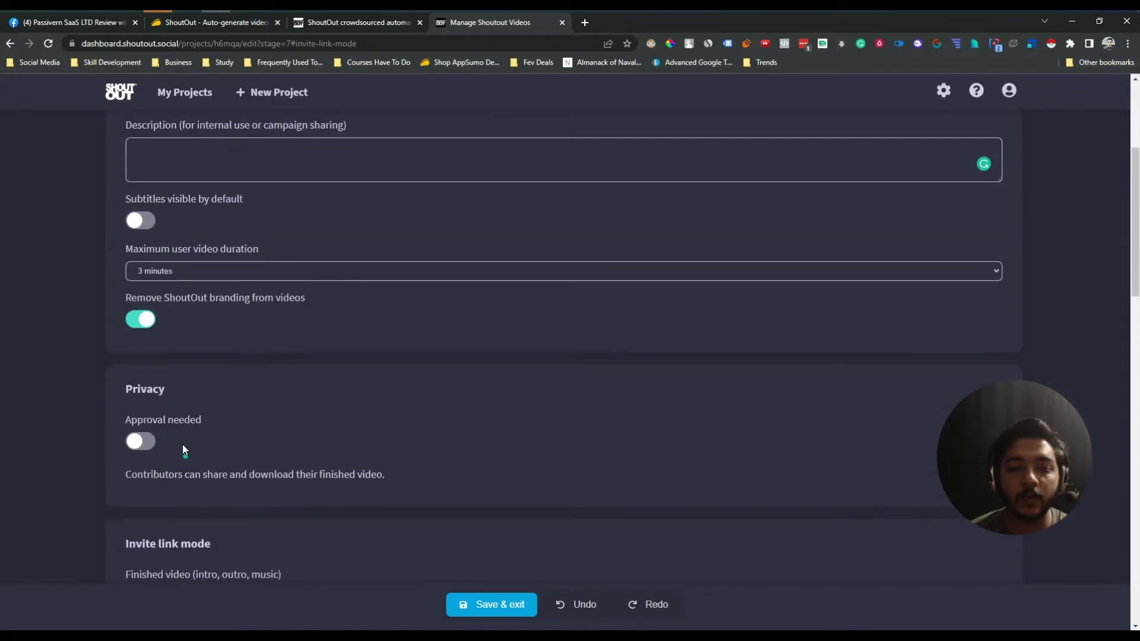
pyautogui.click(142, 442)
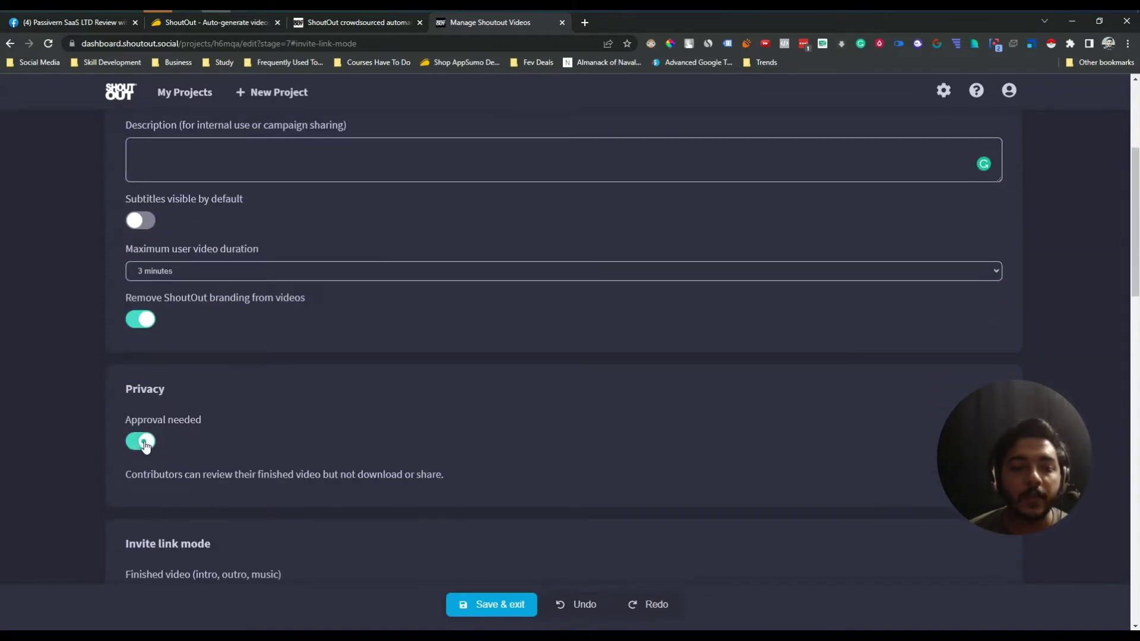
# Step: Enable the Clip invite link mode alongside Finished video, trying Multiple clips and images (bulk upload) before returning to Clip
pyautogui.scroll(-4, 178, 454)
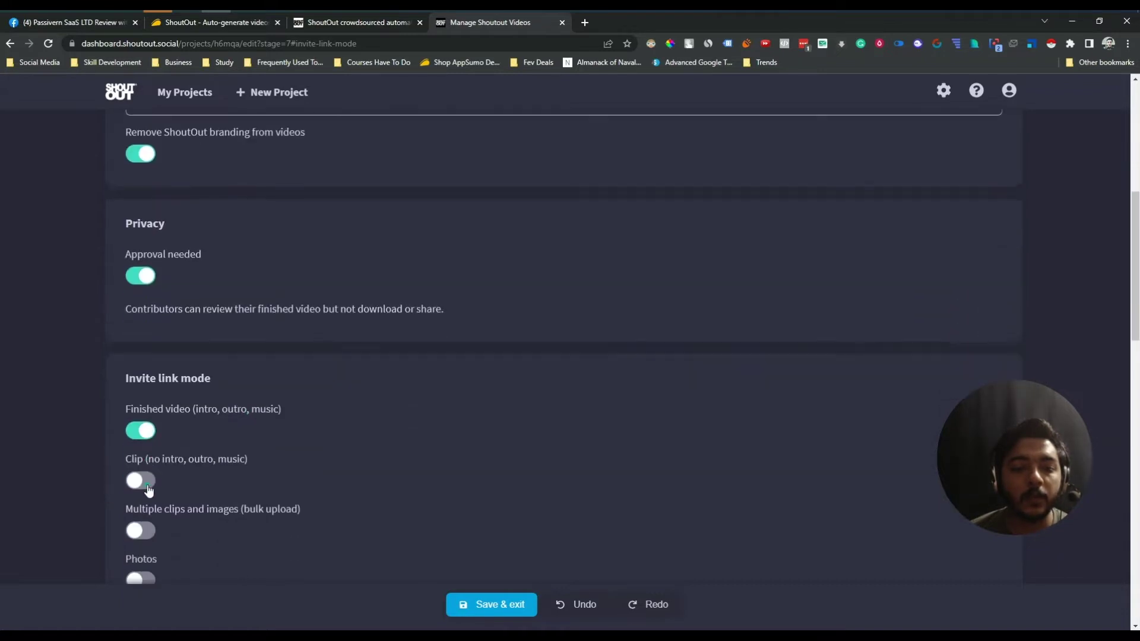
pyautogui.click(146, 410)
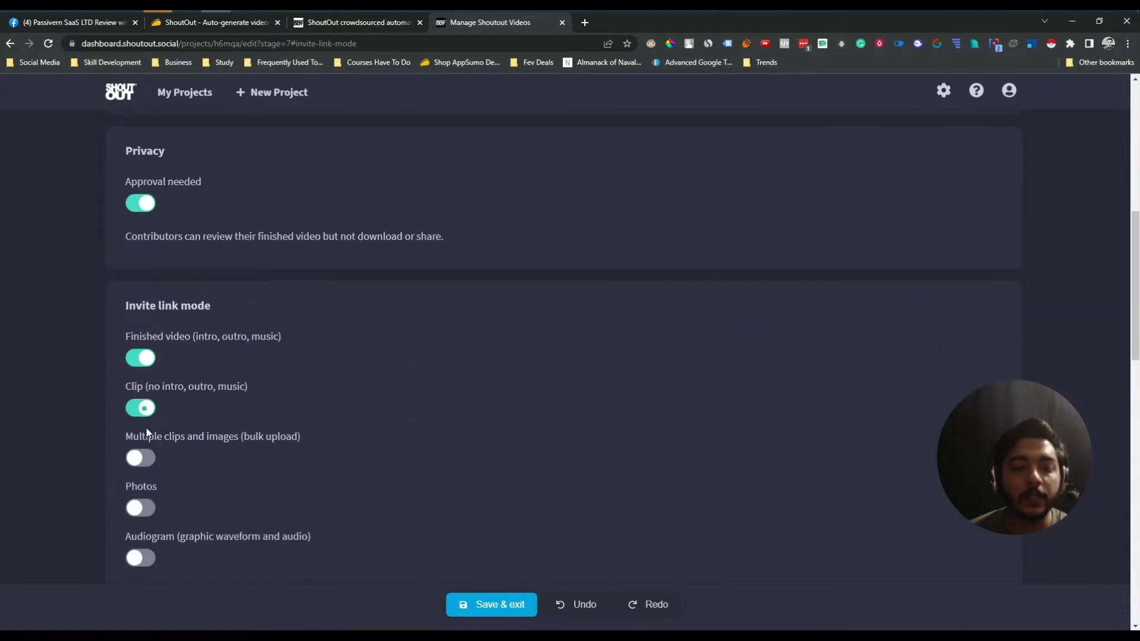
pyautogui.click(143, 457)
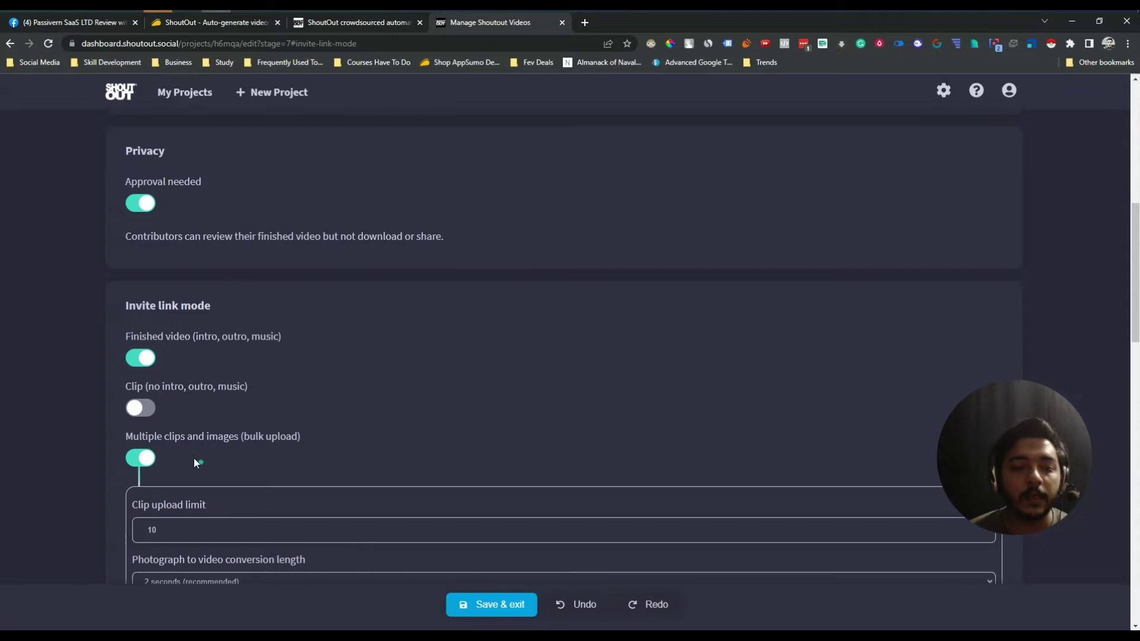
pyautogui.scroll(-2, 231, 446)
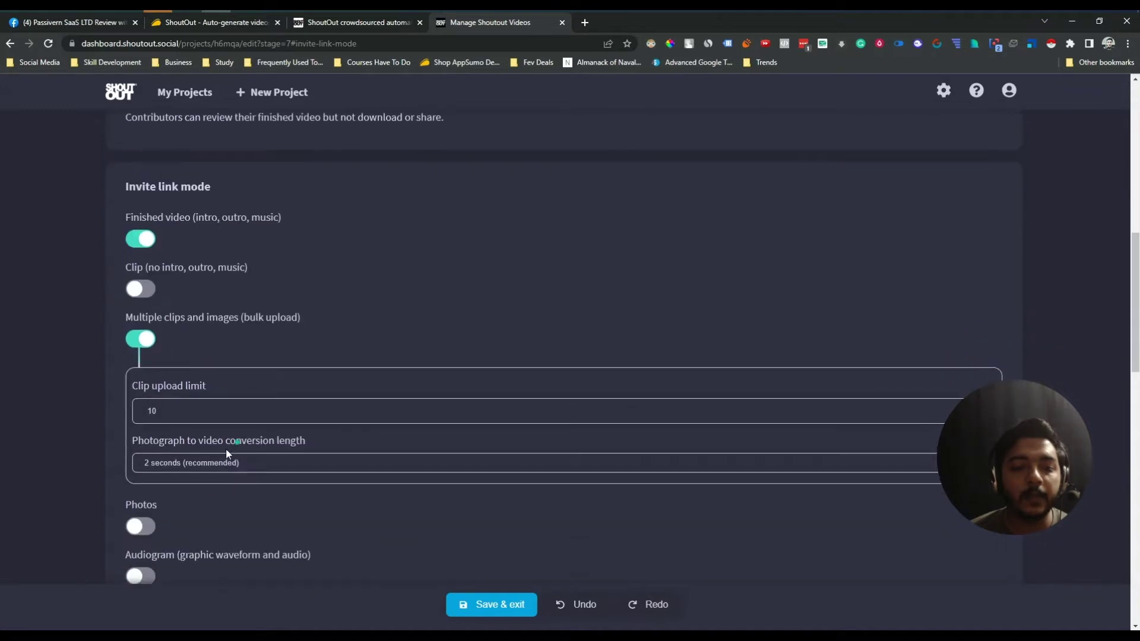
pyautogui.click(141, 290)
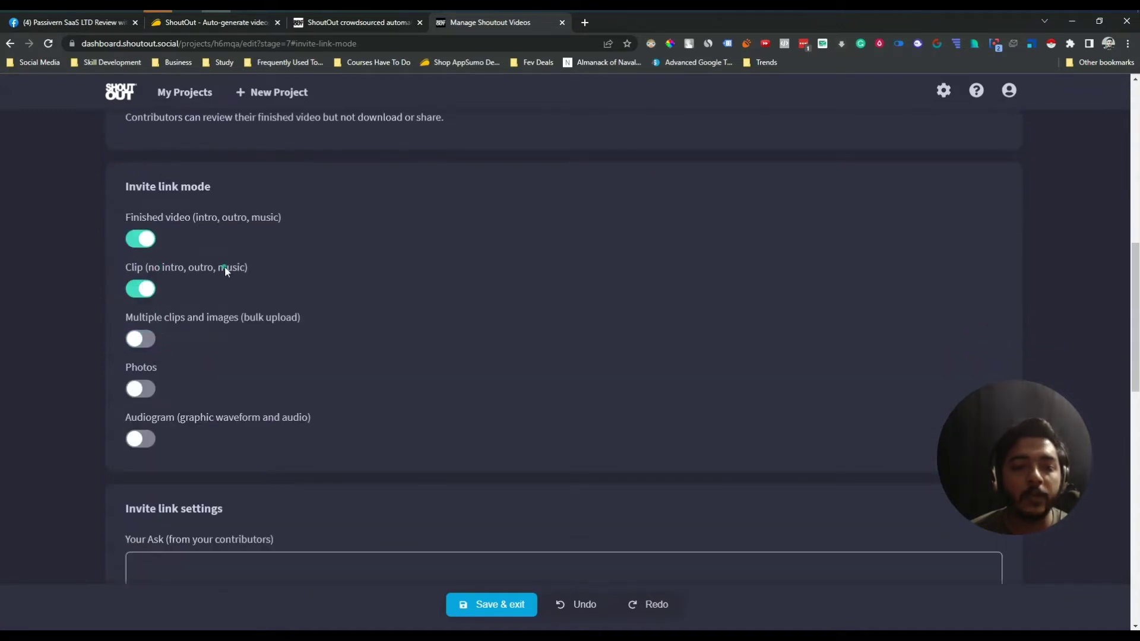
# Step: Try the Multiple clips and images (bulk upload) invite link mode and switch back to Clip
pyautogui.click(151, 339)
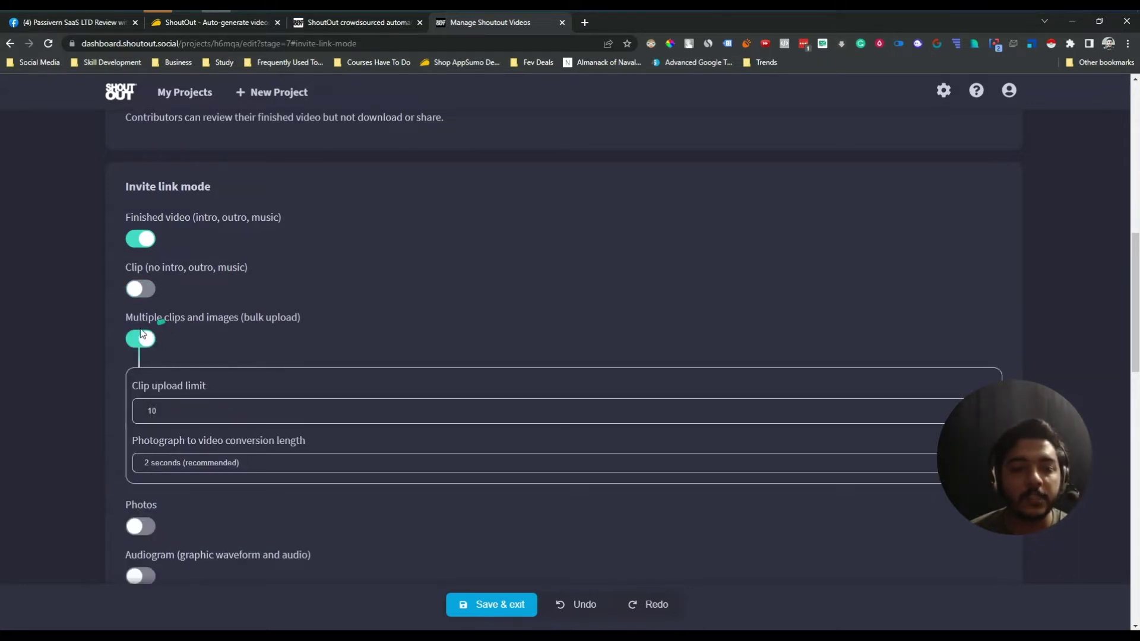
pyautogui.click(142, 338)
pyautogui.click(140, 288)
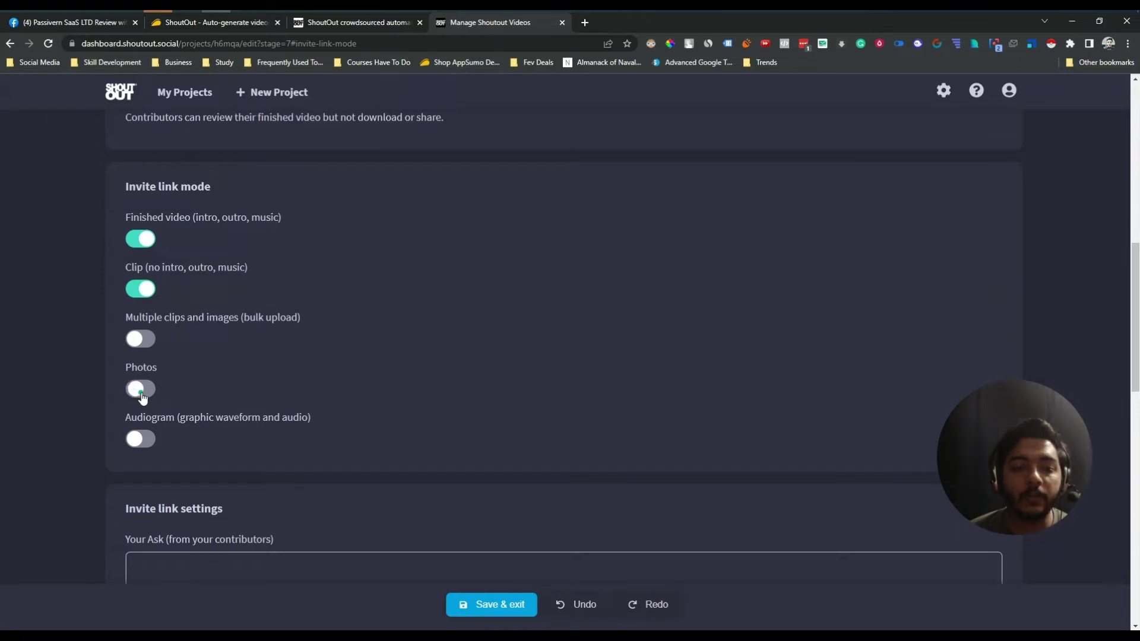
# Step: Enable the Photos and Audiogram (graphic waveform and audio) invite link modes
pyautogui.click(141, 391)
pyautogui.click(141, 444)
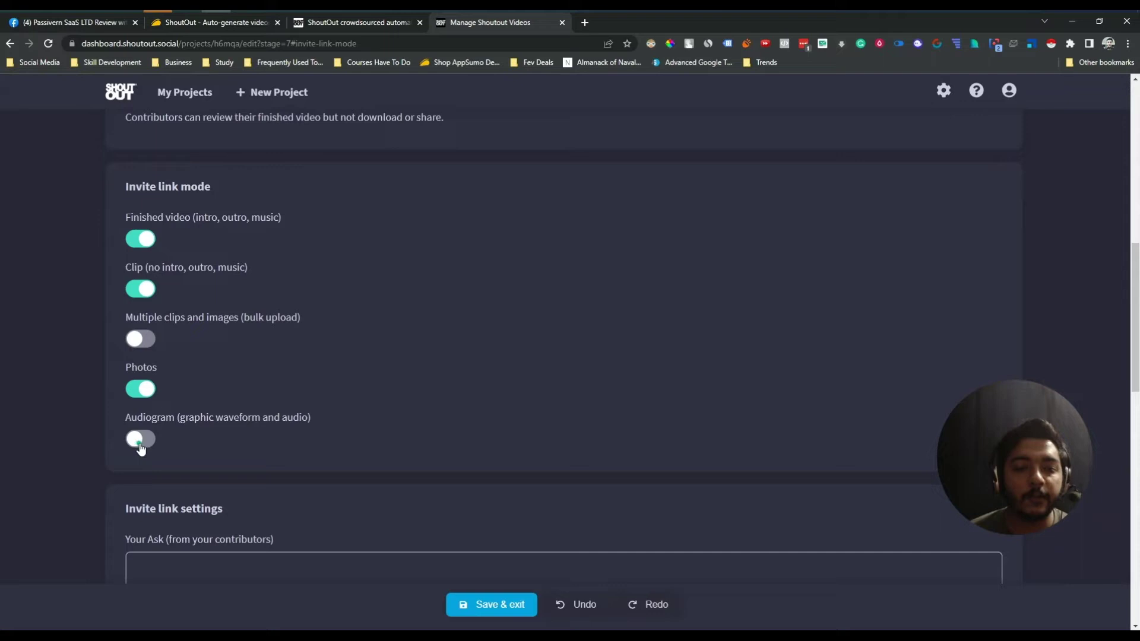
pyautogui.click(141, 439)
pyautogui.scroll(-3, 436, 419)
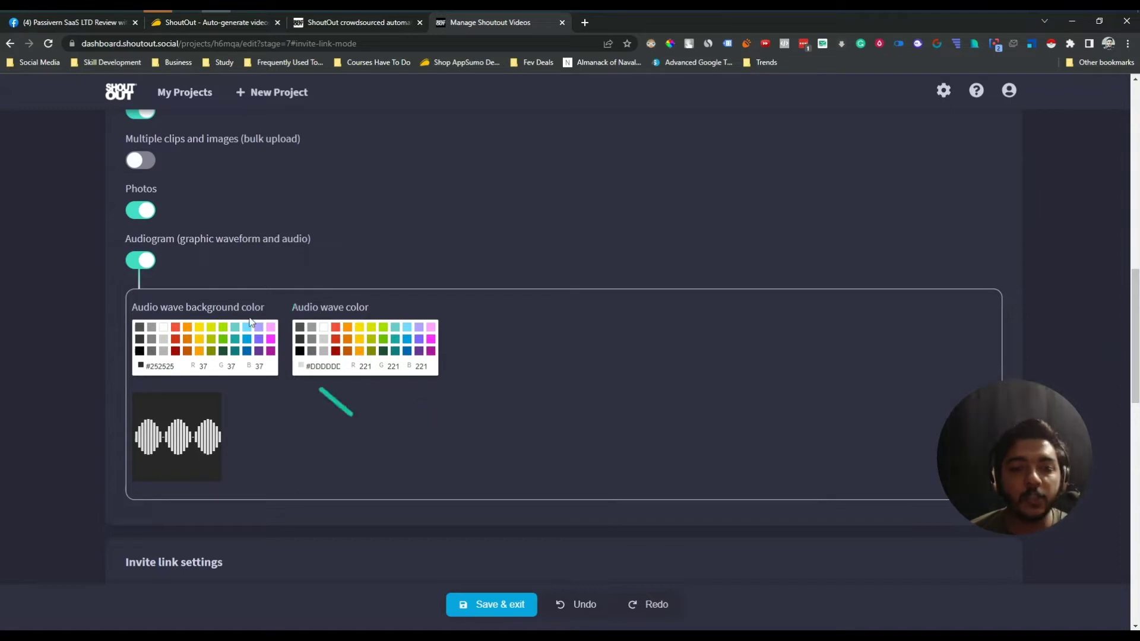
pyautogui.scroll(-3, 247, 280)
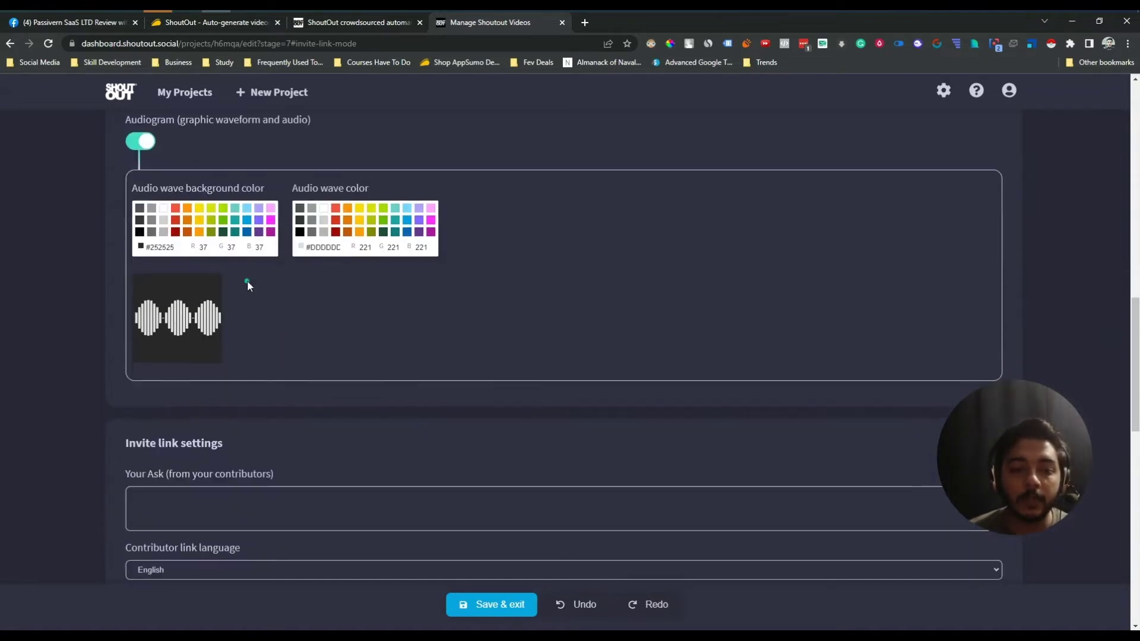
# Step: On the AppSumo deal page, copy the bold Overview sentence about ShoutOut for the project's empty description
pyautogui.scroll(15, 247, 280)
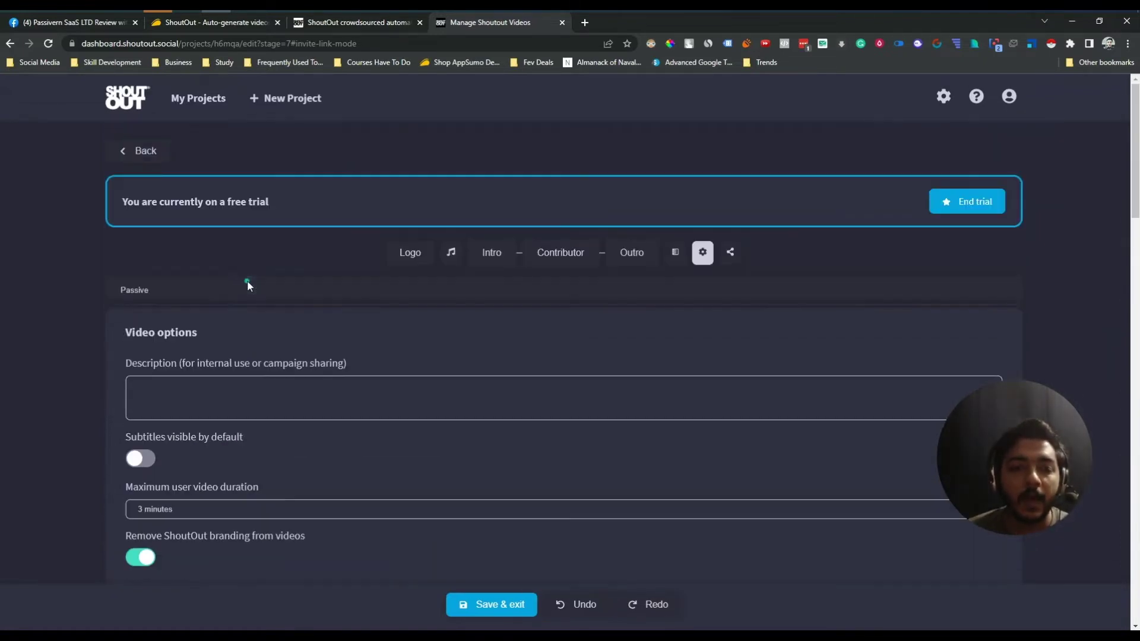
pyautogui.click(231, 406)
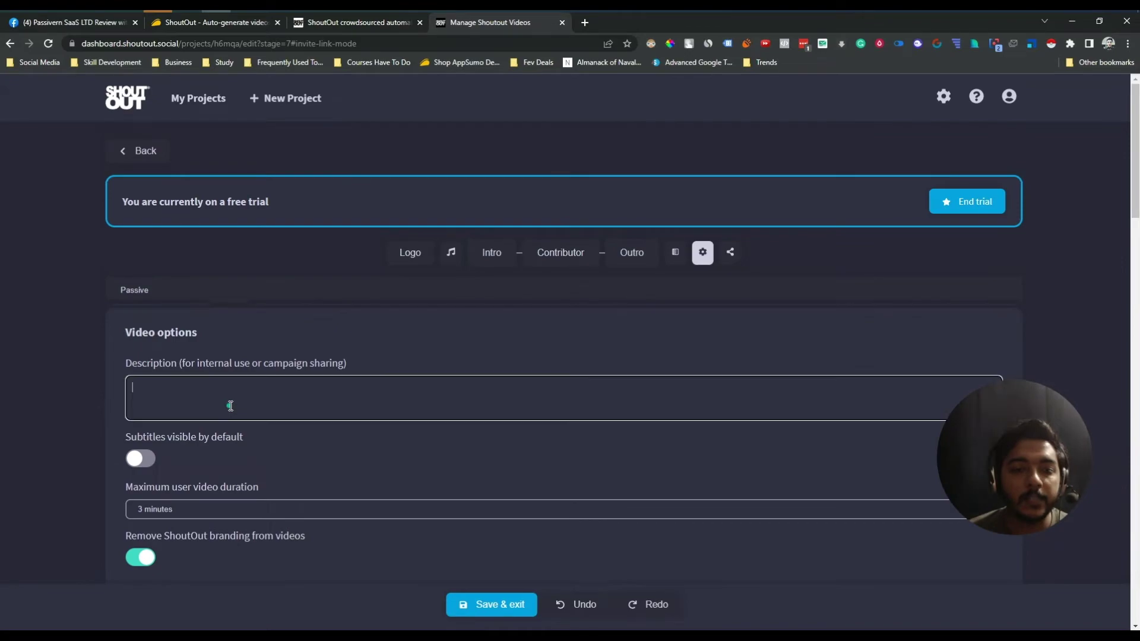
pyautogui.click(219, 22)
pyautogui.scroll(15, 182, 389)
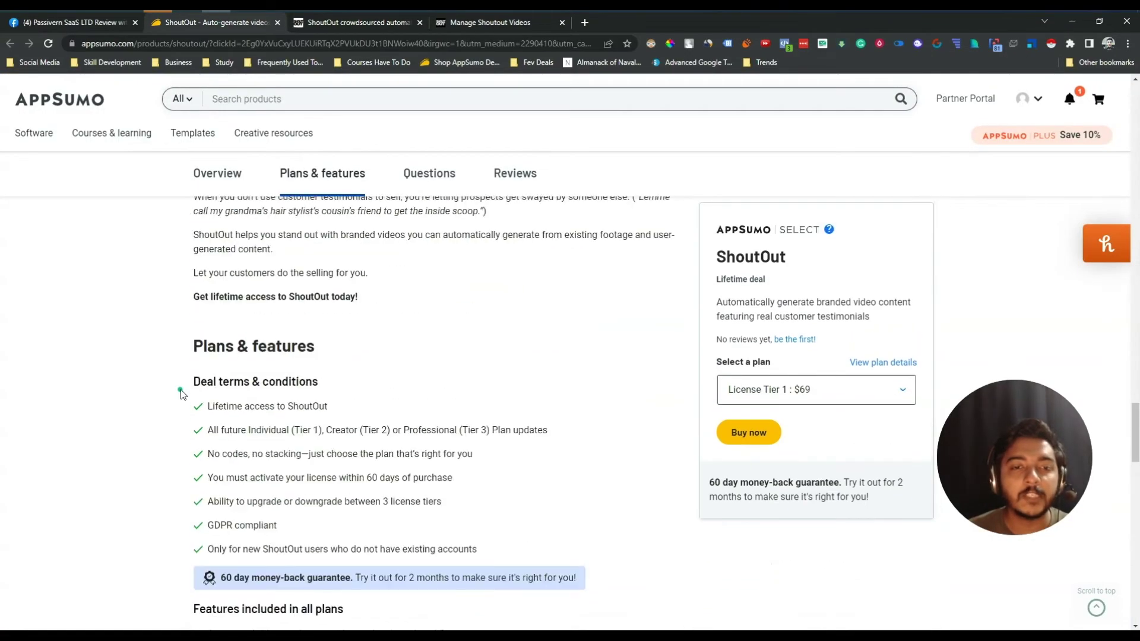
pyautogui.scroll(15, 183, 389)
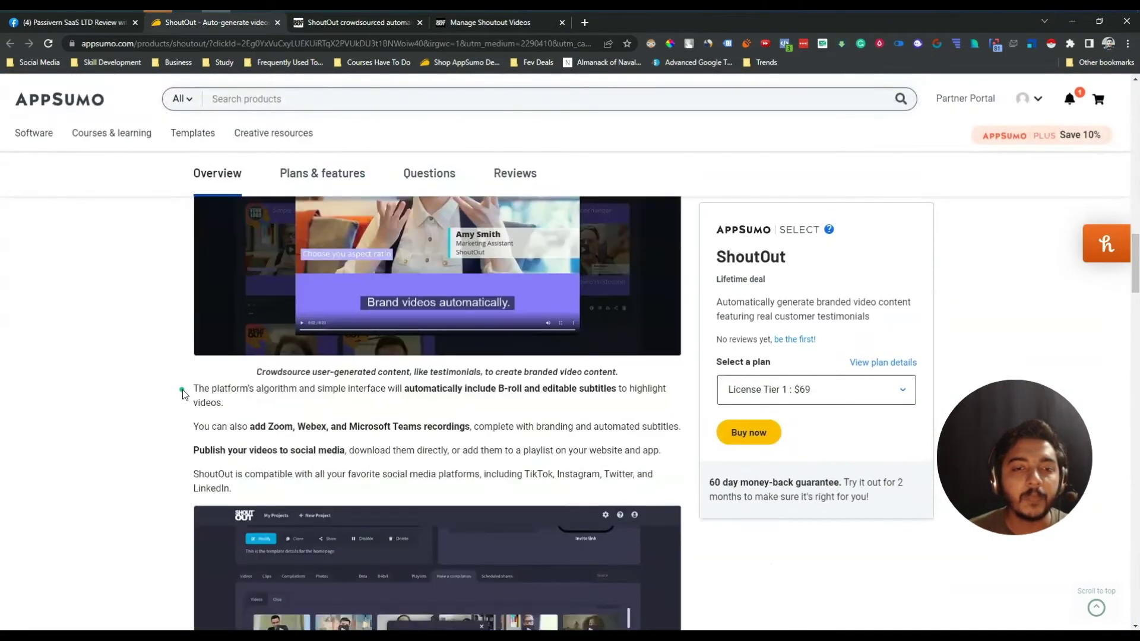
pyautogui.scroll(-3, 183, 390)
pyautogui.tripleClick(247, 410)
pyautogui.hotkey('ctrl', 'c')
pyautogui.click(247, 409)
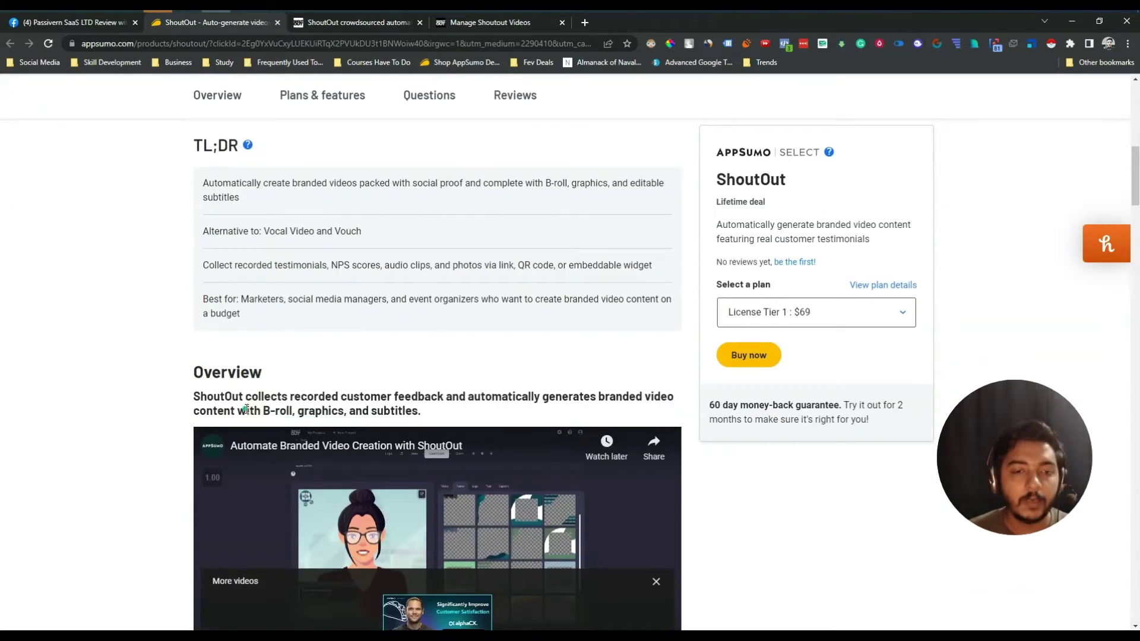
# Step: Back in the ShoutOut dashboard, paste the copied sentence as the project's description and make subtitles visible by default
pyautogui.scroll(-12, 247, 409)
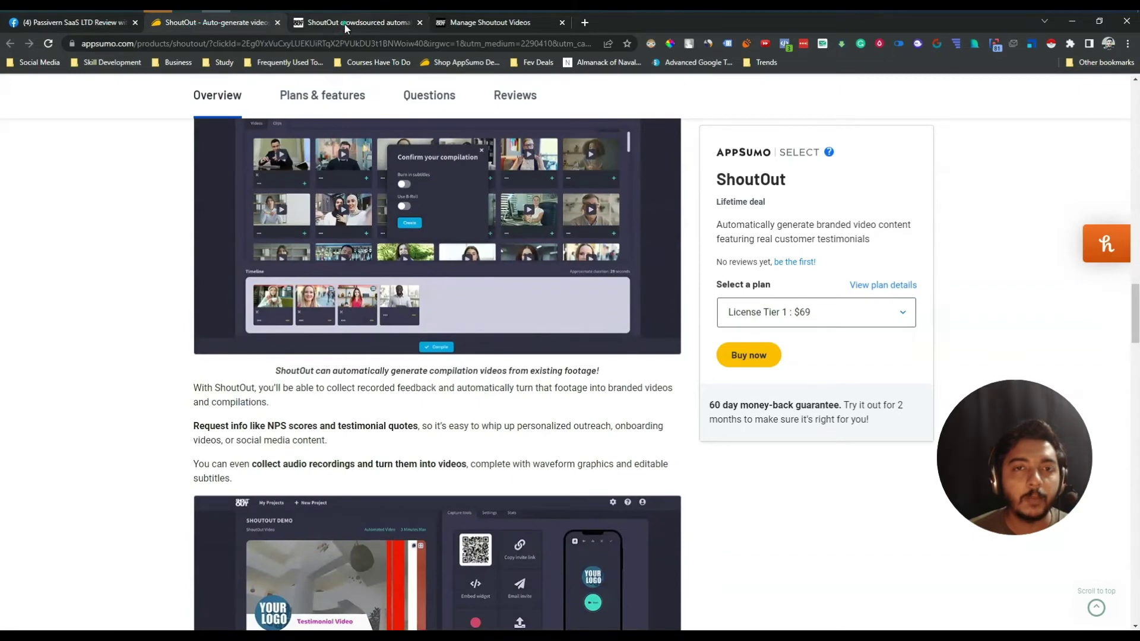
pyautogui.click(345, 24)
pyautogui.click(492, 23)
pyautogui.click(221, 392)
pyautogui.hotkey('ctrl', 'v')
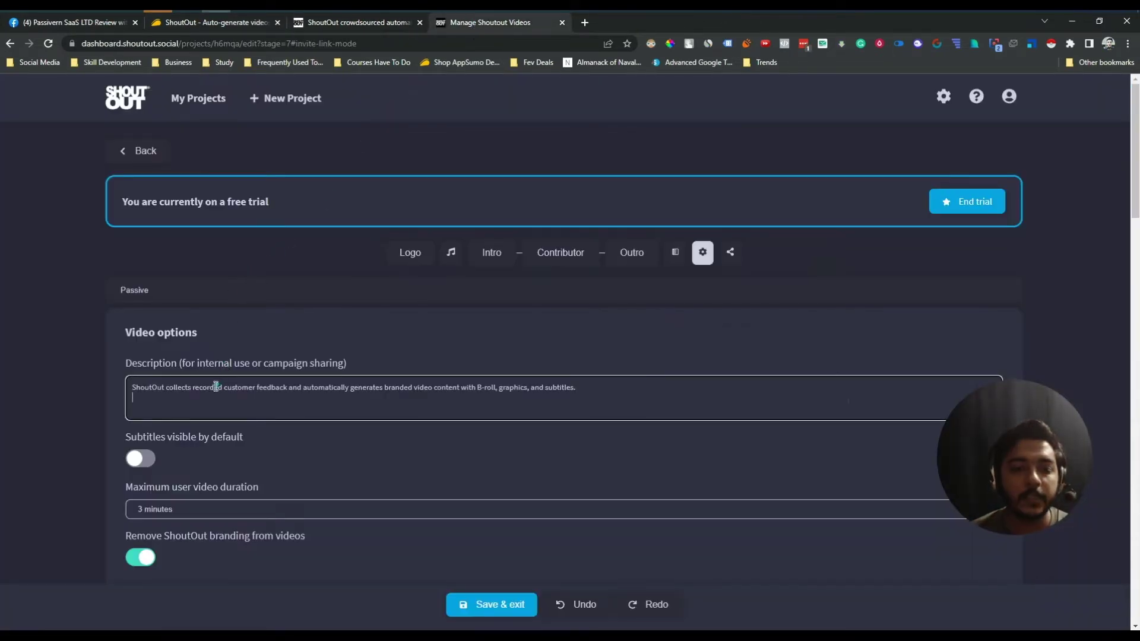
pyautogui.click(148, 462)
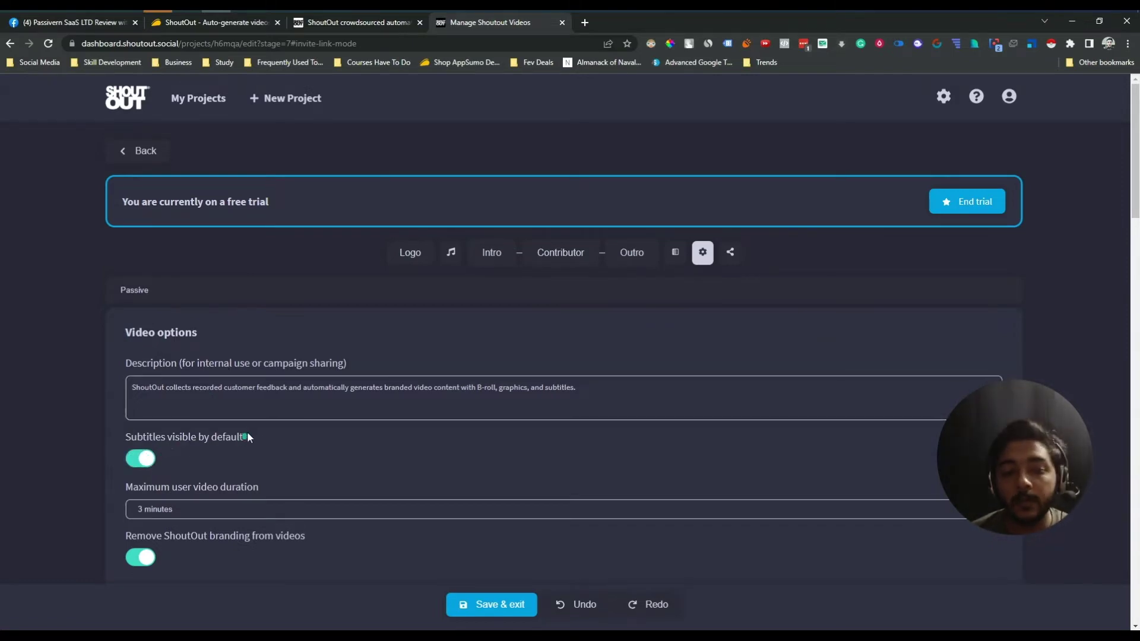
# Step: Set the ask for contributors to "What is your experience with our service?" and choose English as the contributor link language
pyautogui.scroll(-15, 248, 432)
pyautogui.scroll(-5, 251, 425)
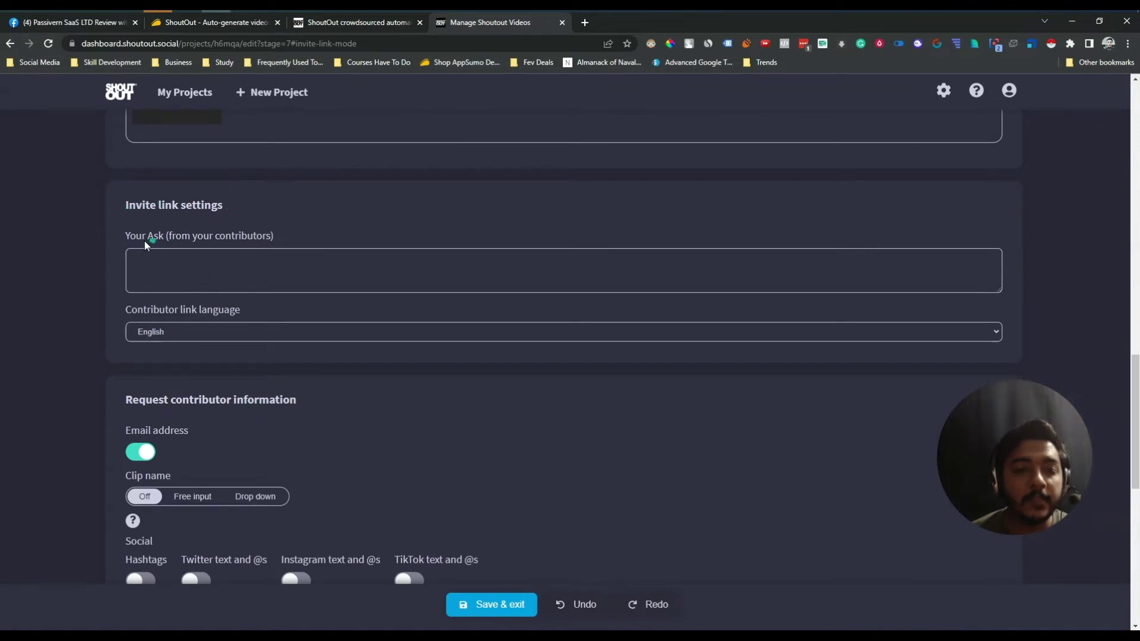
pyautogui.click(151, 272)
pyautogui.write('What is you')
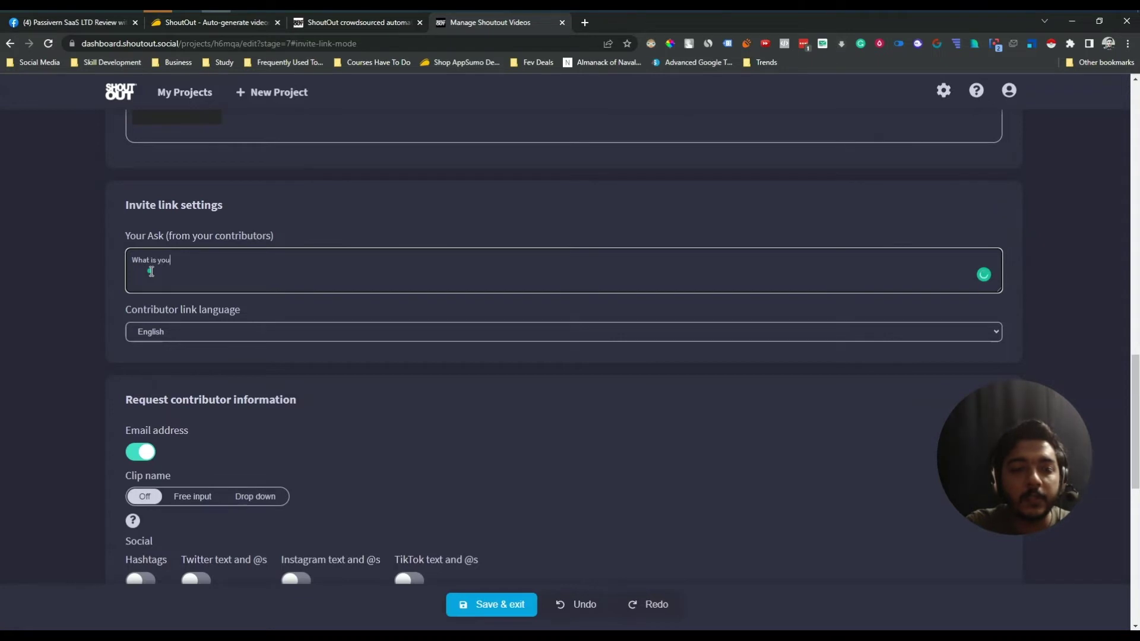
pyautogui.write('r exprience with our serv')
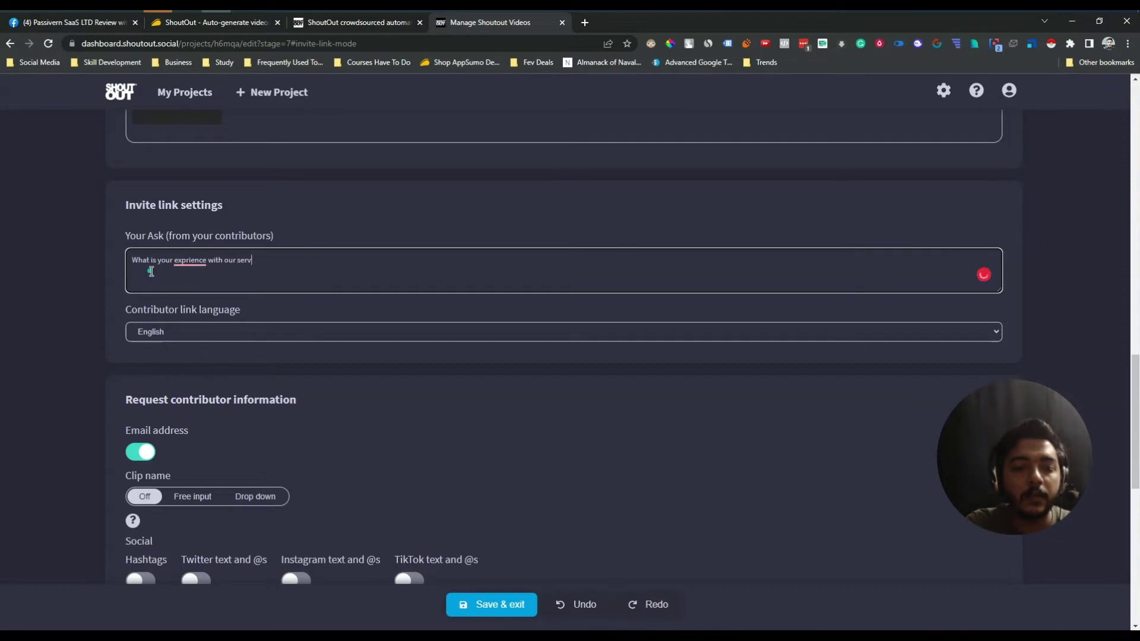
pyautogui.write('e?')
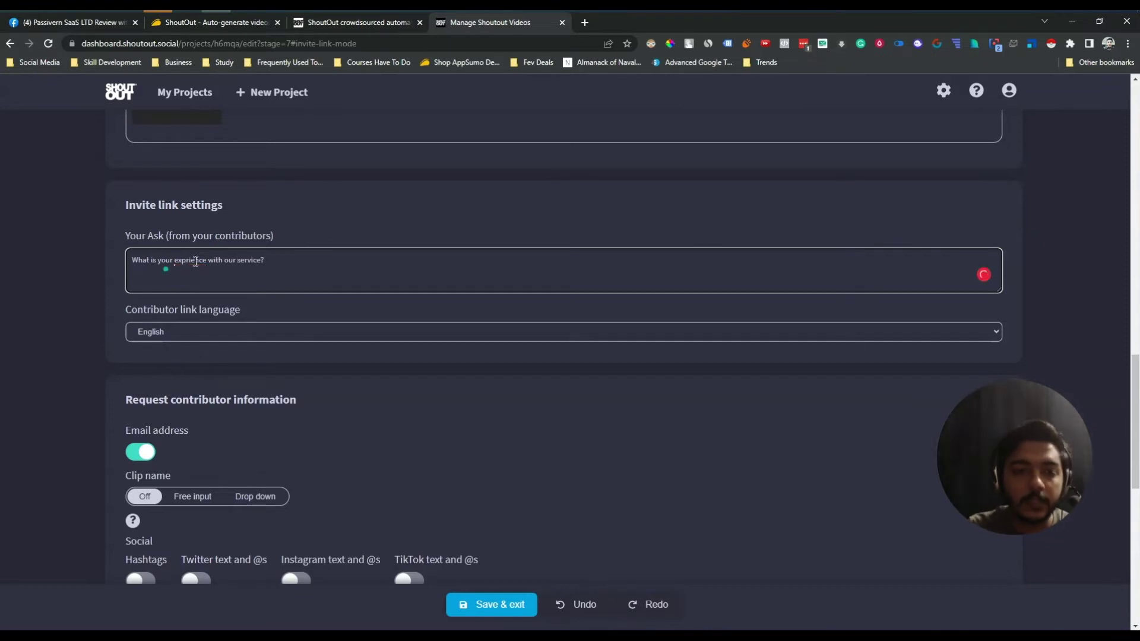
pyautogui.moveTo(205, 260)
pyautogui.click(201, 292)
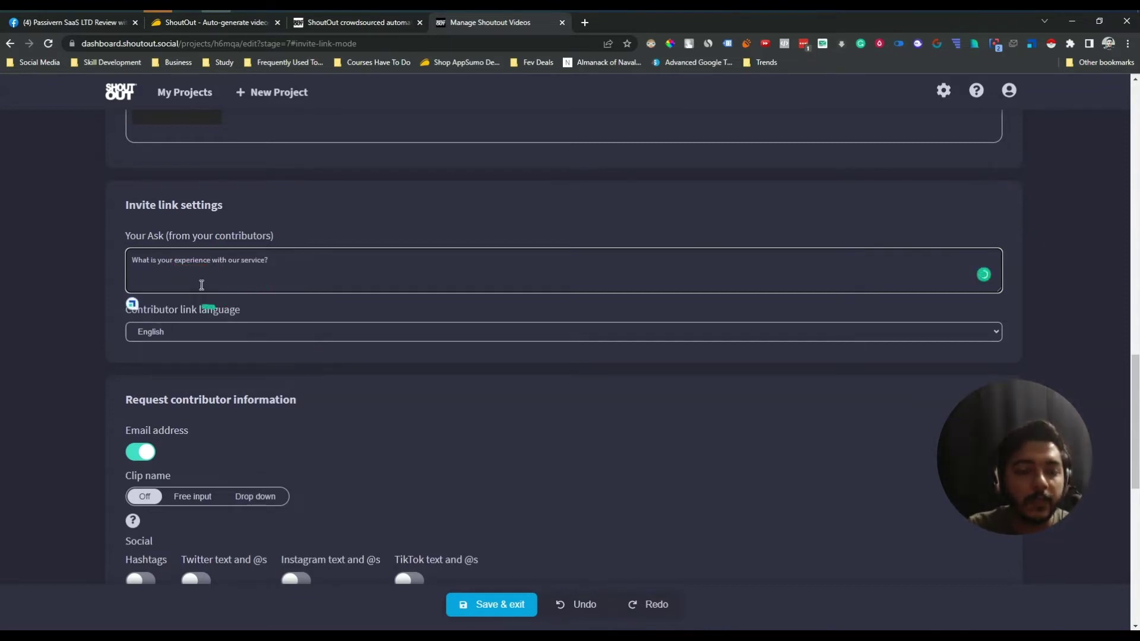
pyautogui.click(183, 329)
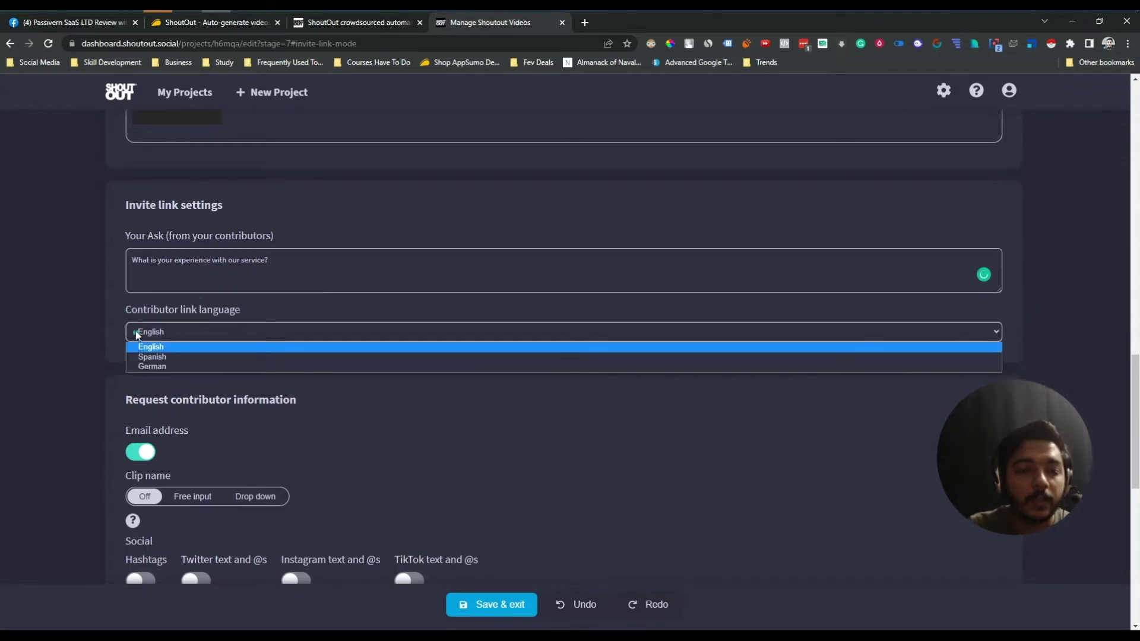
pyautogui.click(174, 348)
# Step: Request Twitter, Instagram and TikTok text and @s, plus the Net promoter score, from contributors
pyautogui.scroll(-1, 247, 371)
pyautogui.scroll(-1, 247, 371)
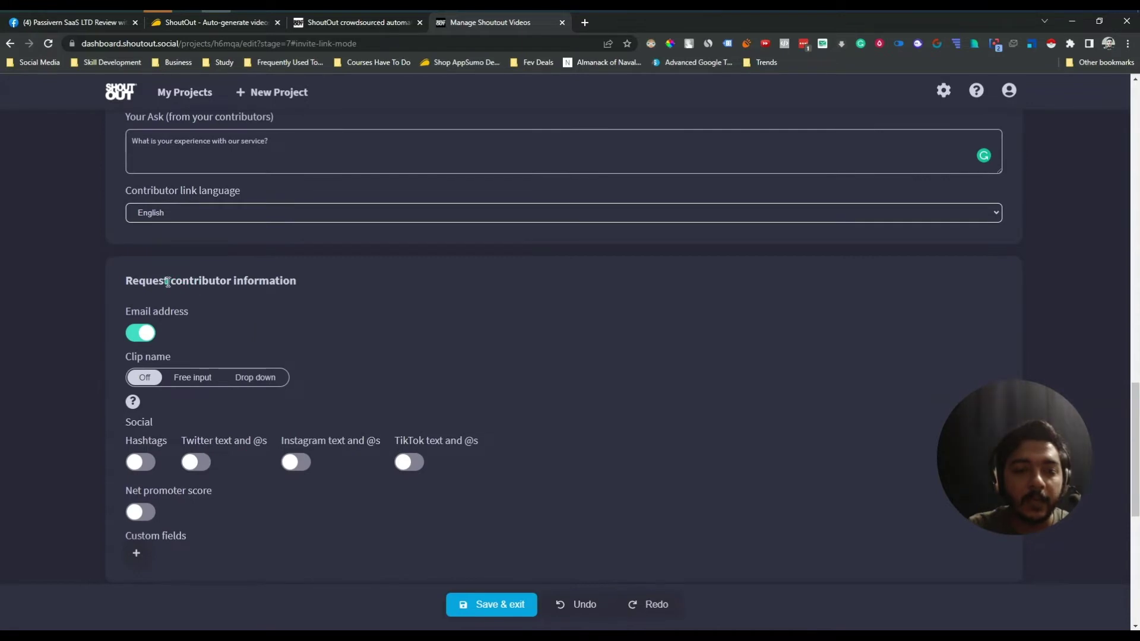
pyautogui.scroll(-2, 192, 382)
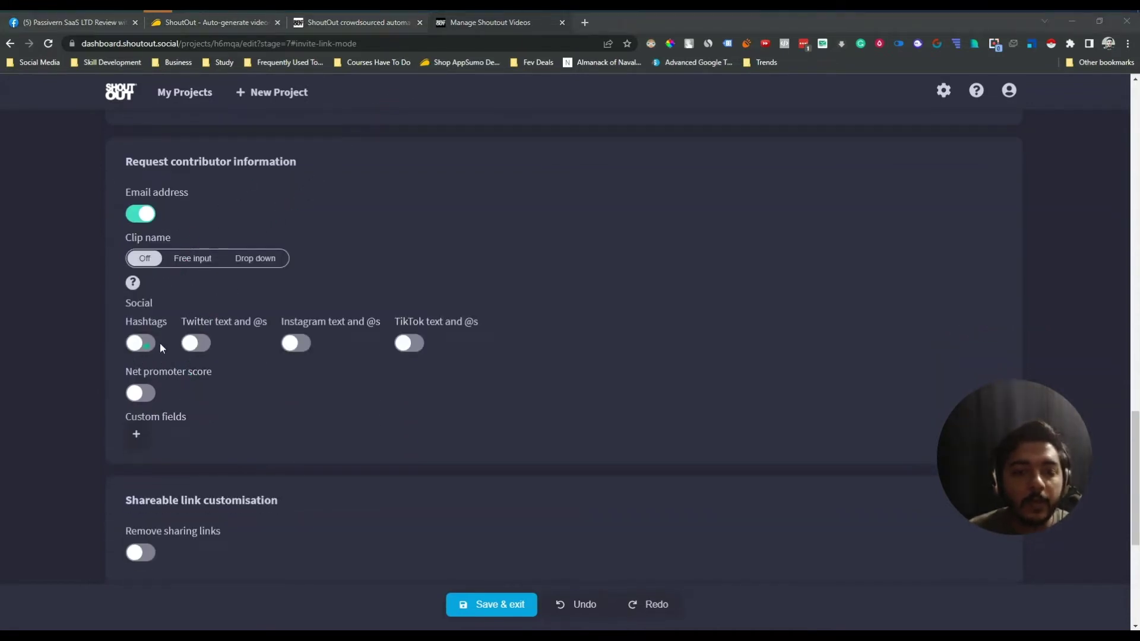
pyautogui.click(192, 347)
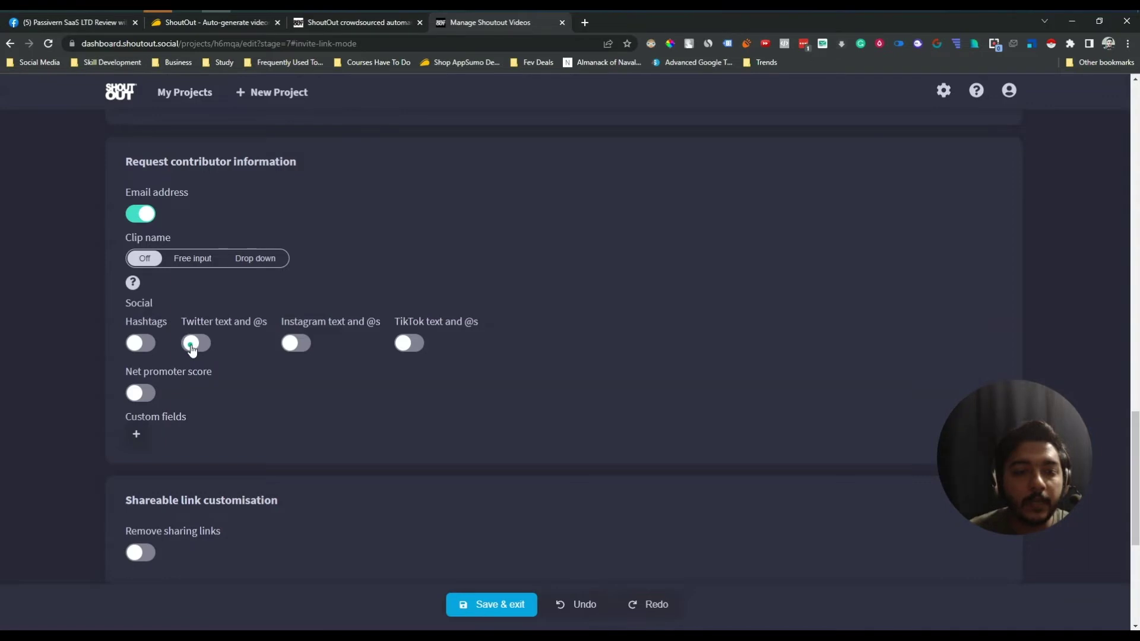
pyautogui.click(301, 347)
pyautogui.click(418, 347)
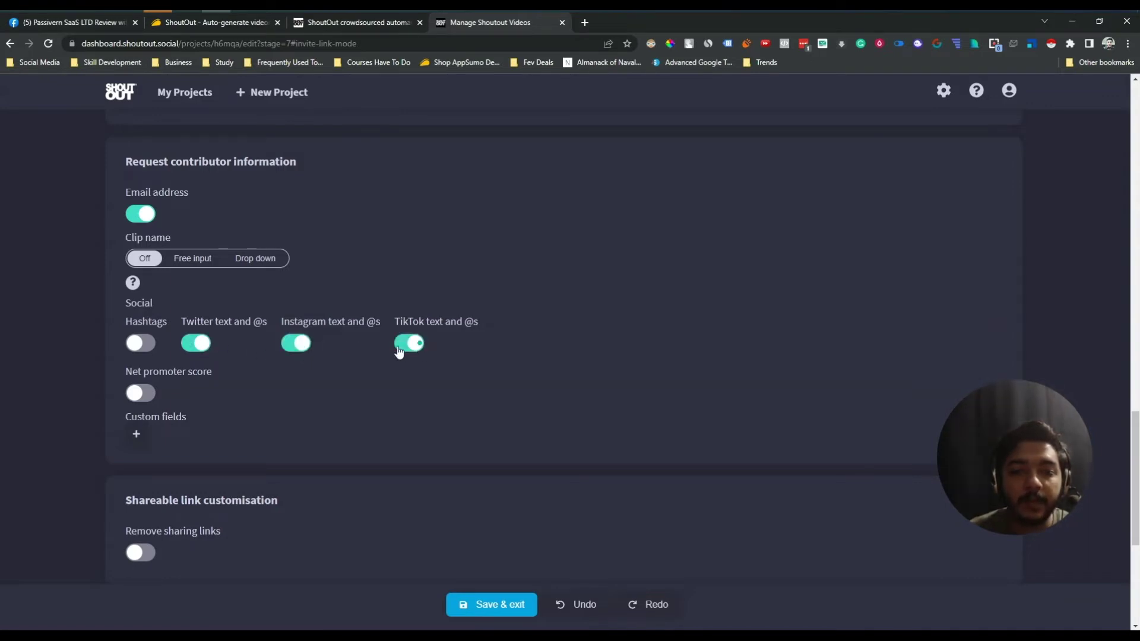
pyautogui.click(139, 397)
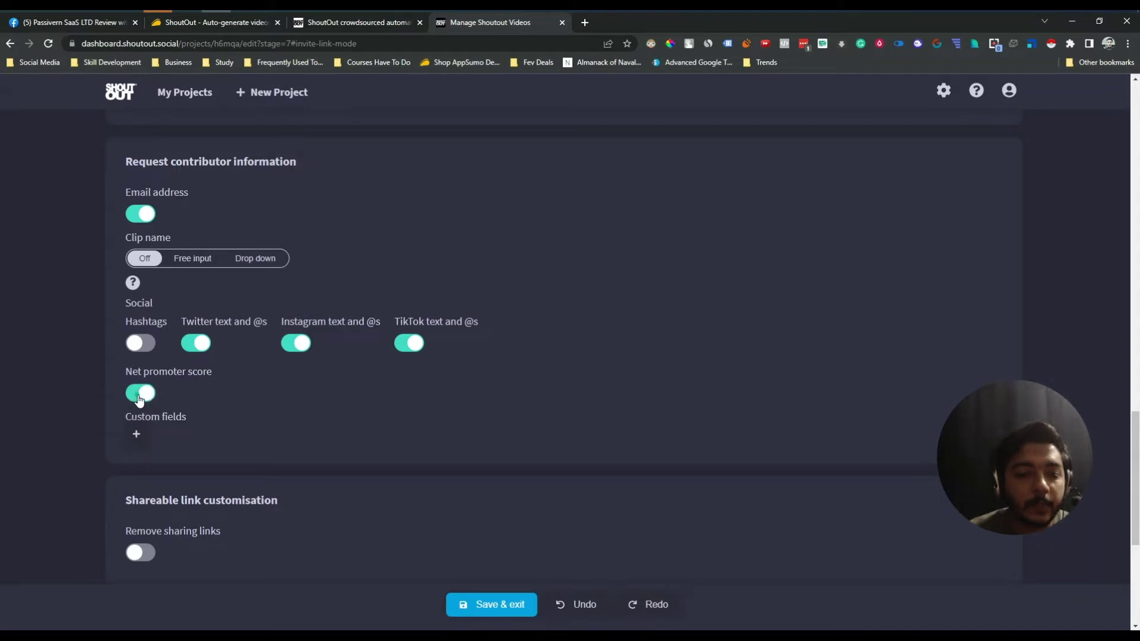
# Step: Add a custom field to the requested contributor information and enable Hashtags
pyautogui.click(137, 437)
pyautogui.scroll(-2, 235, 451)
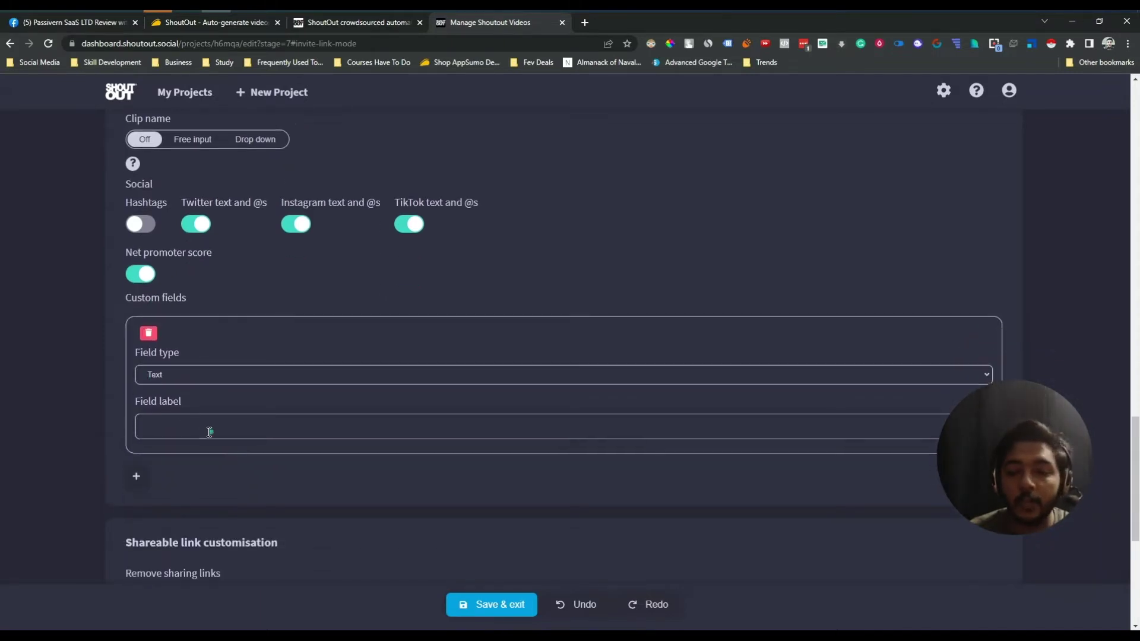
pyautogui.click(141, 224)
pyautogui.scroll(2, 162, 241)
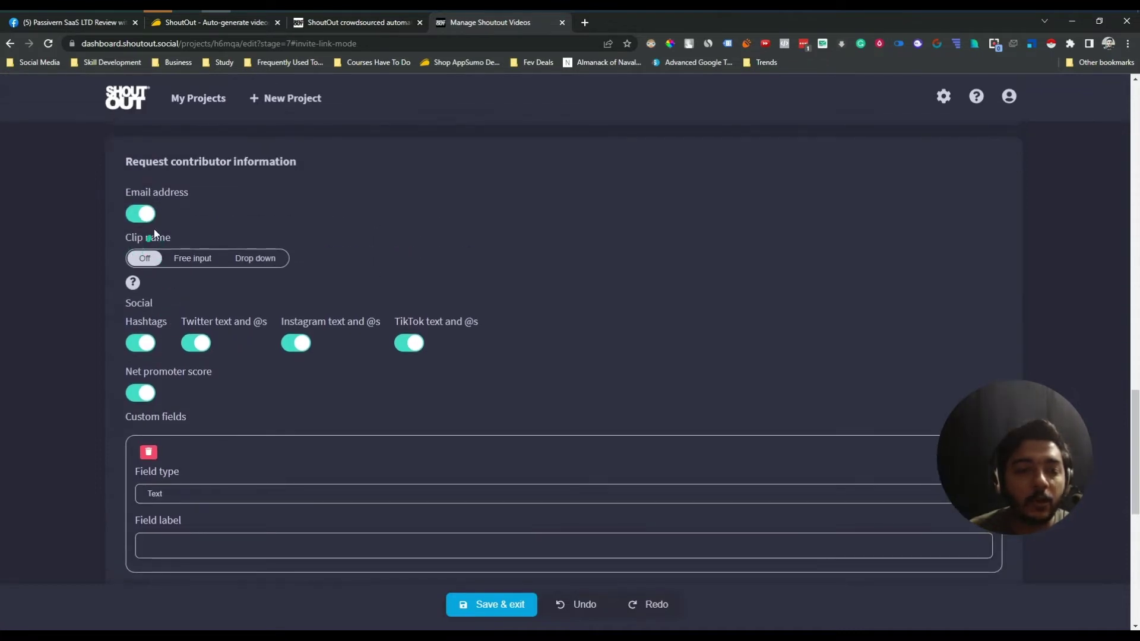
# Step: Examine the custom field's type options, delete the field, and switch Net promoter score off and on again
pyautogui.scroll(-1, 186, 469)
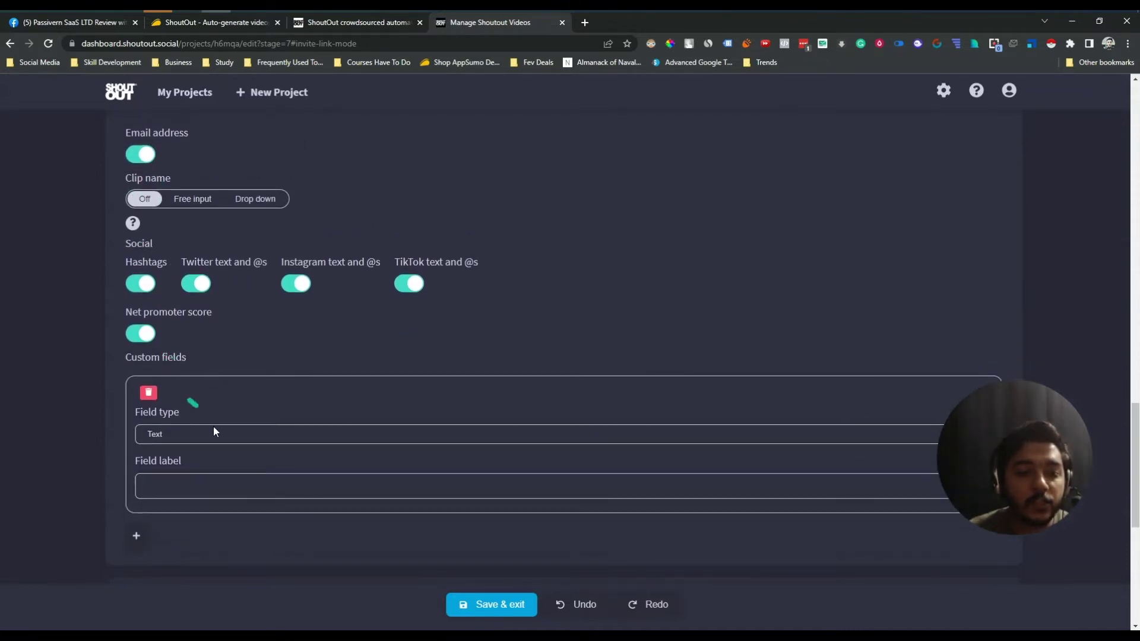
pyautogui.click(166, 437)
pyautogui.click(240, 408)
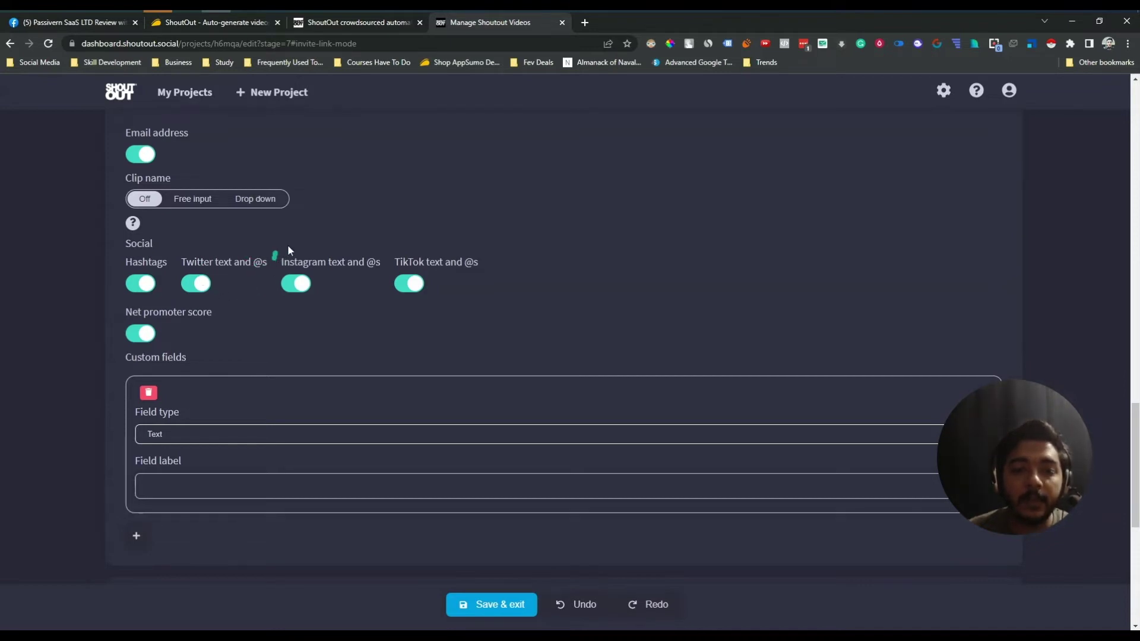
pyautogui.click(247, 440)
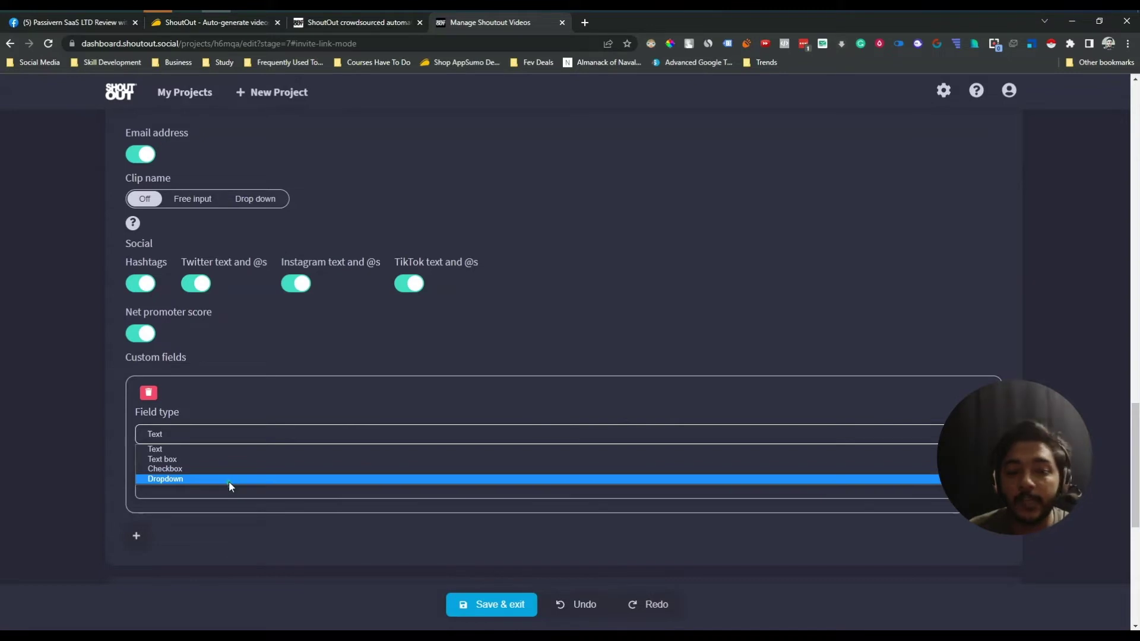
pyautogui.click(175, 500)
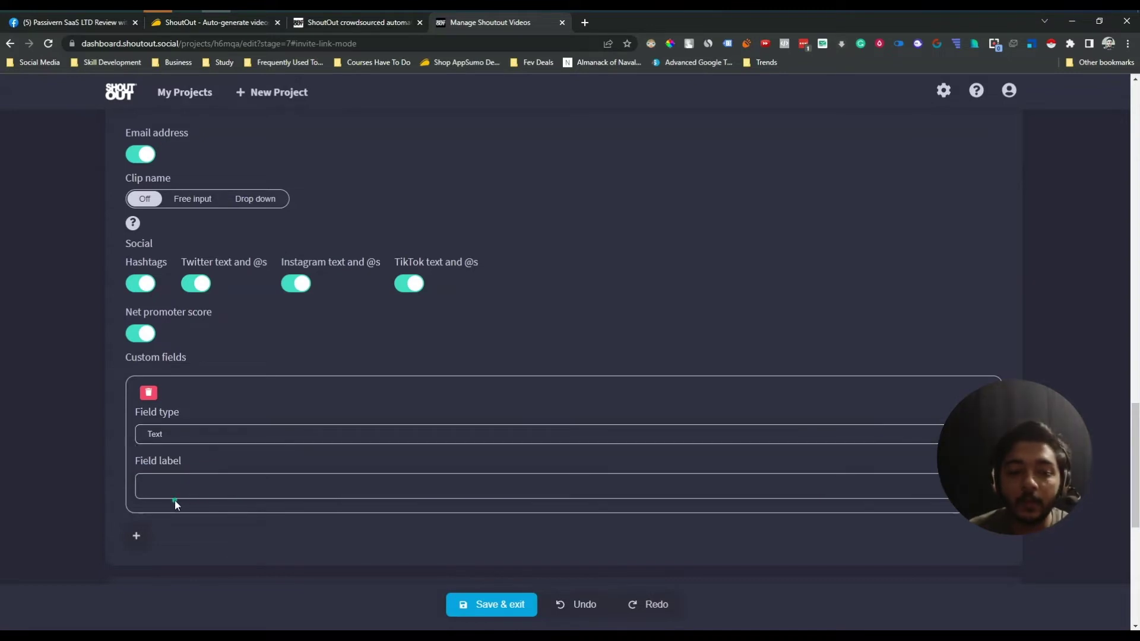
pyautogui.click(148, 394)
pyautogui.click(145, 335)
pyautogui.click(144, 335)
# Step: Enable Remove sharing links under Shareable link customisation
pyautogui.scroll(-2, 141, 387)
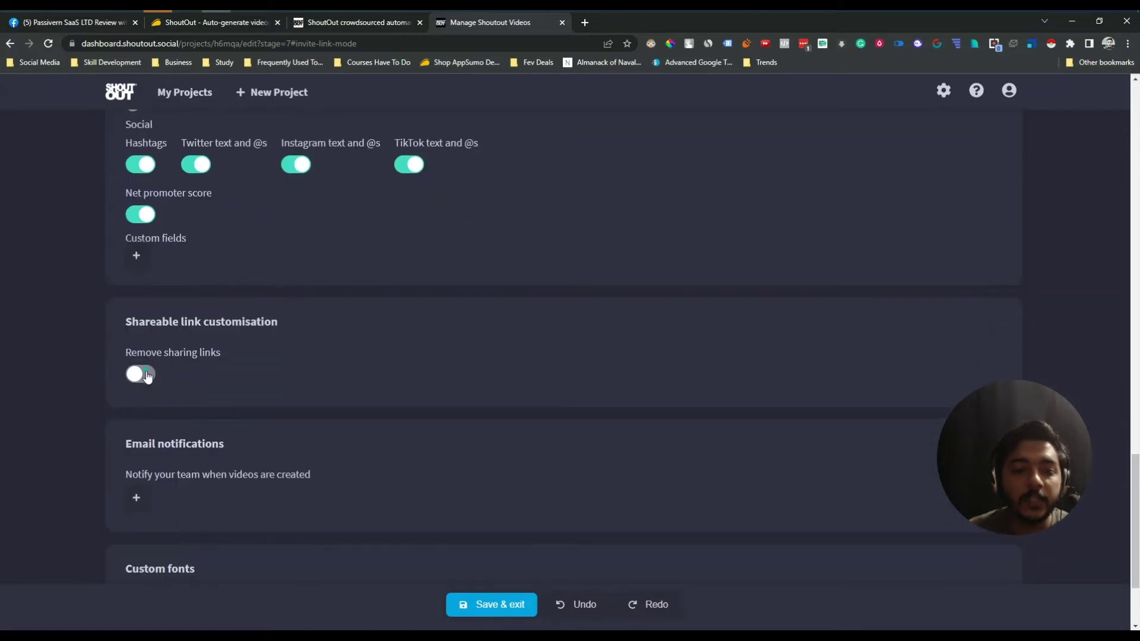
pyautogui.click(142, 374)
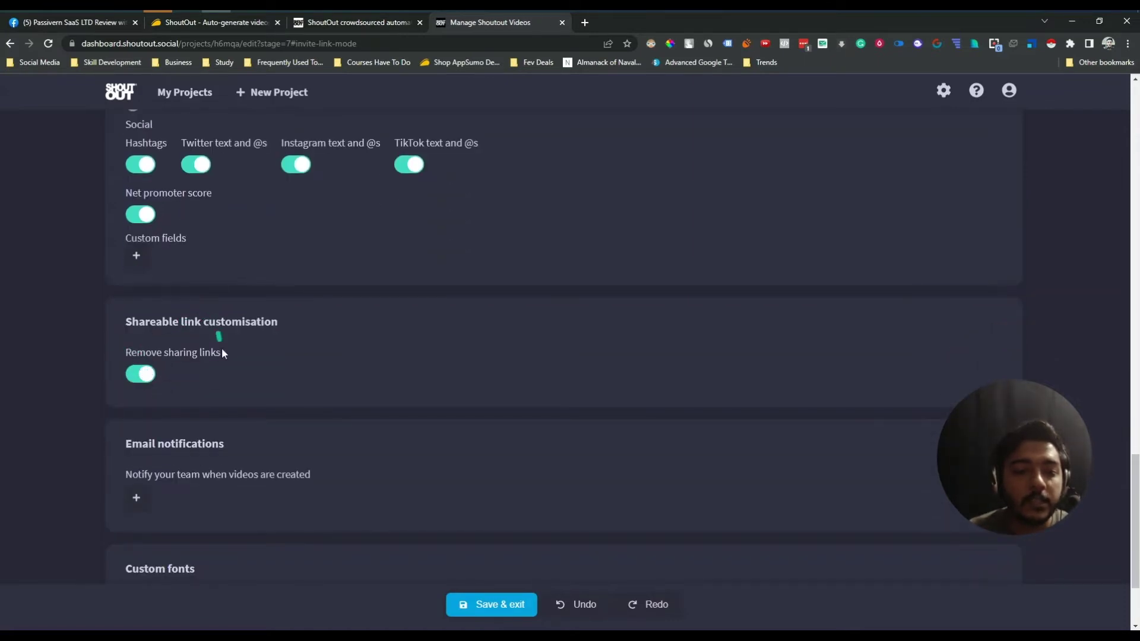
# Step: Try adding a team email notification entry, remove it, and save and exit the project settings
pyautogui.scroll(-2, 227, 382)
pyautogui.click(138, 379)
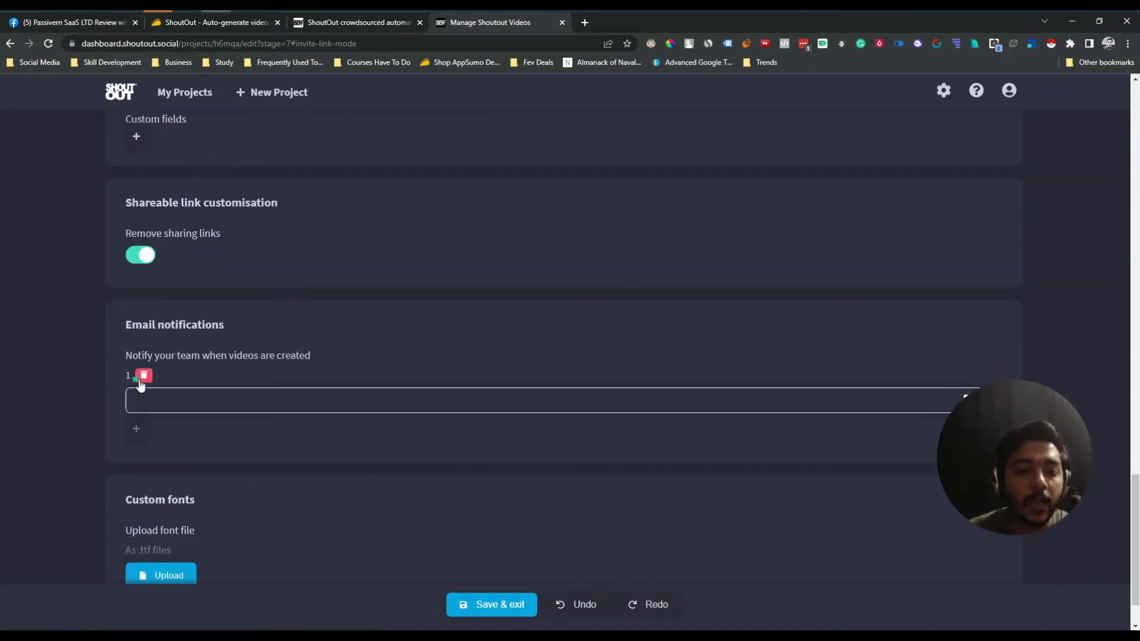
pyautogui.click(142, 378)
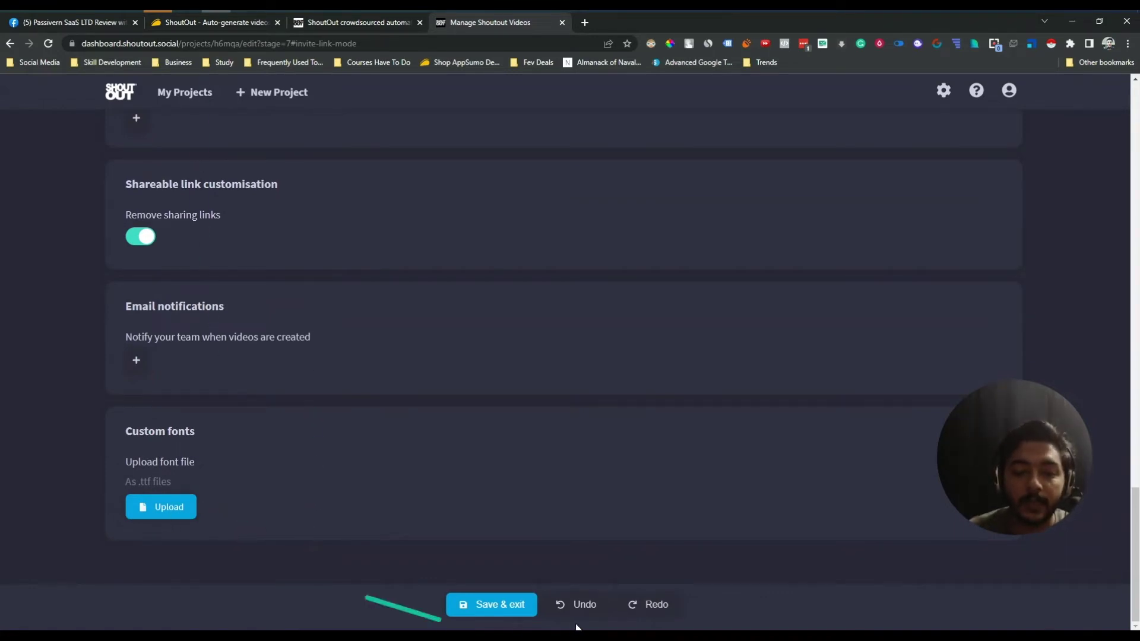
pyautogui.click(515, 607)
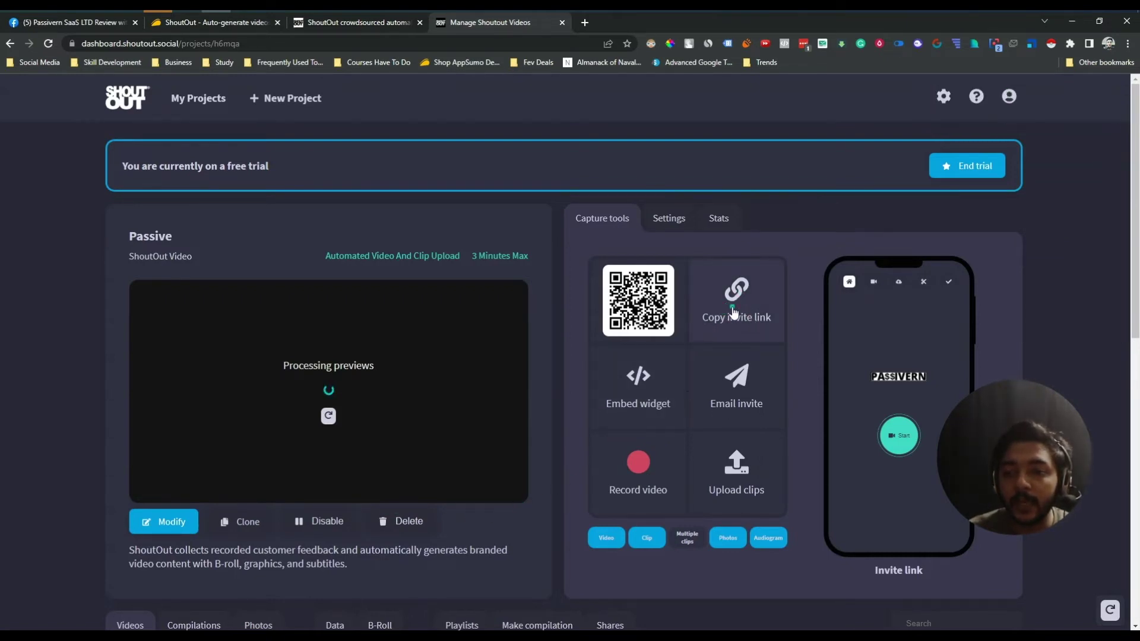
# Step: Copy the Passive project's invite link, open it in a new browser tab and read the question on the recording page
pyautogui.click(733, 313)
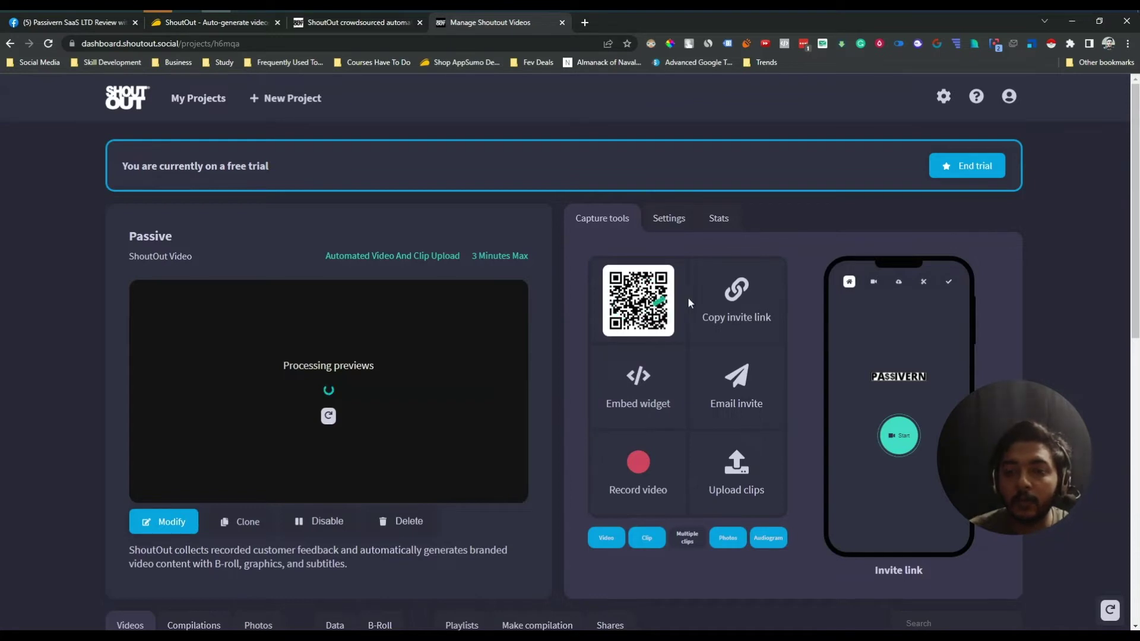
pyautogui.click(734, 308)
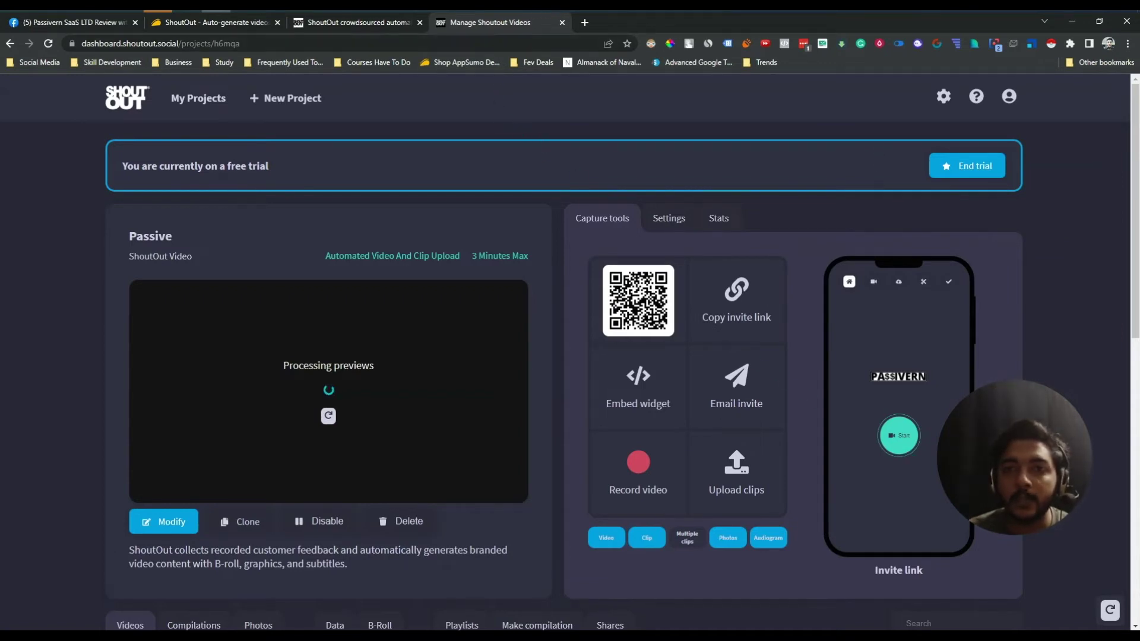
pyautogui.click(586, 23)
pyautogui.hotkey('ctrl', 'v')
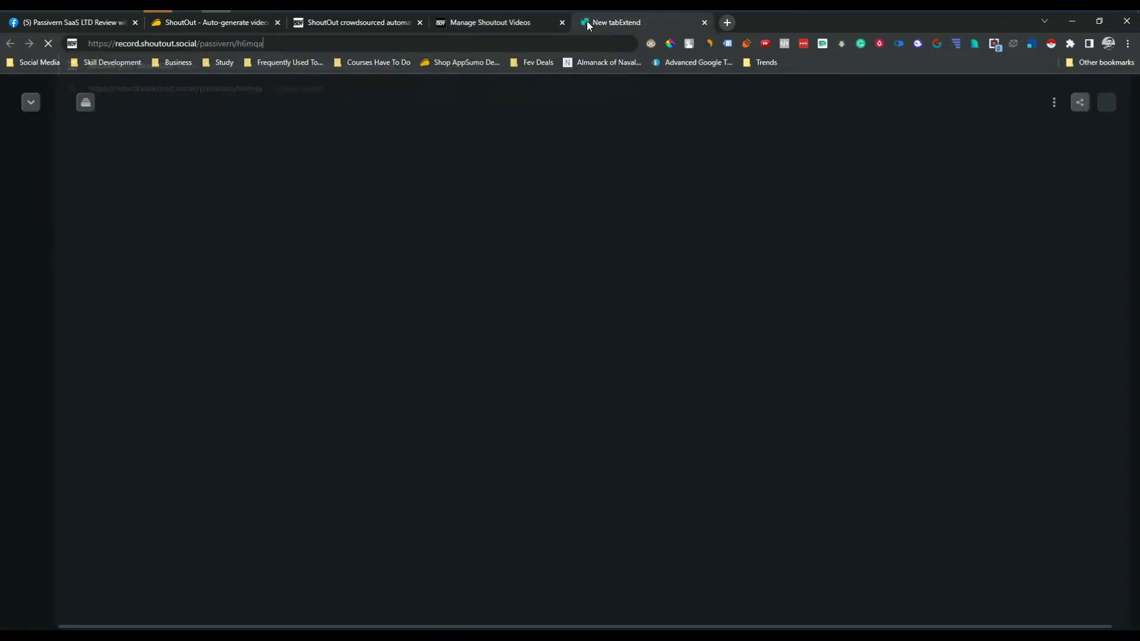
pyautogui.press('Return')
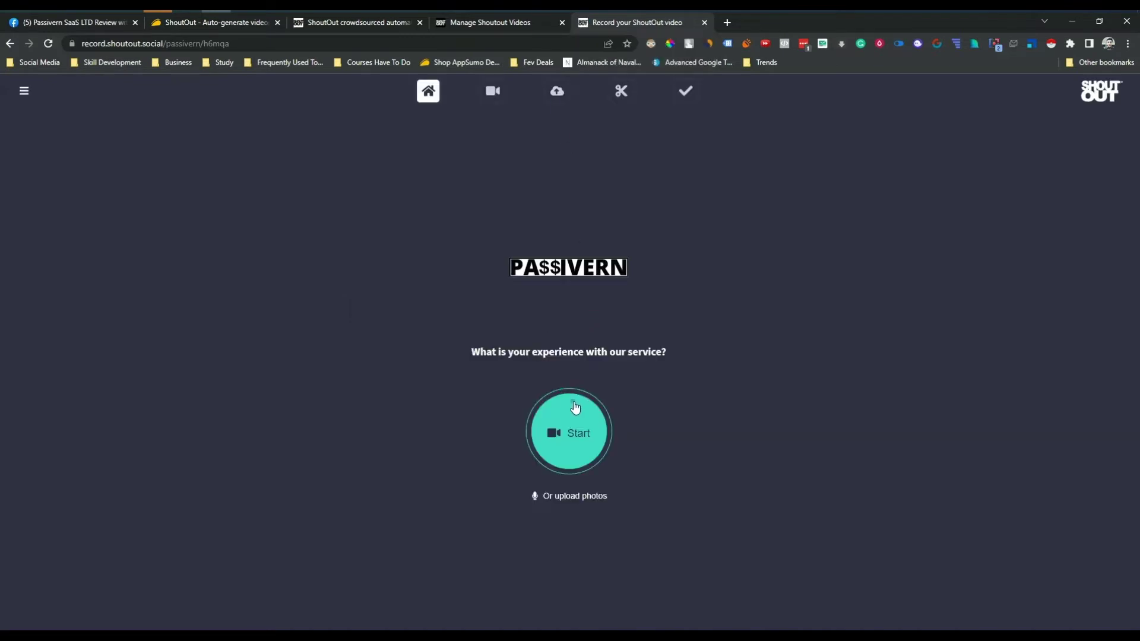
pyautogui.moveTo(472, 352); pyautogui.dragTo(669, 353)
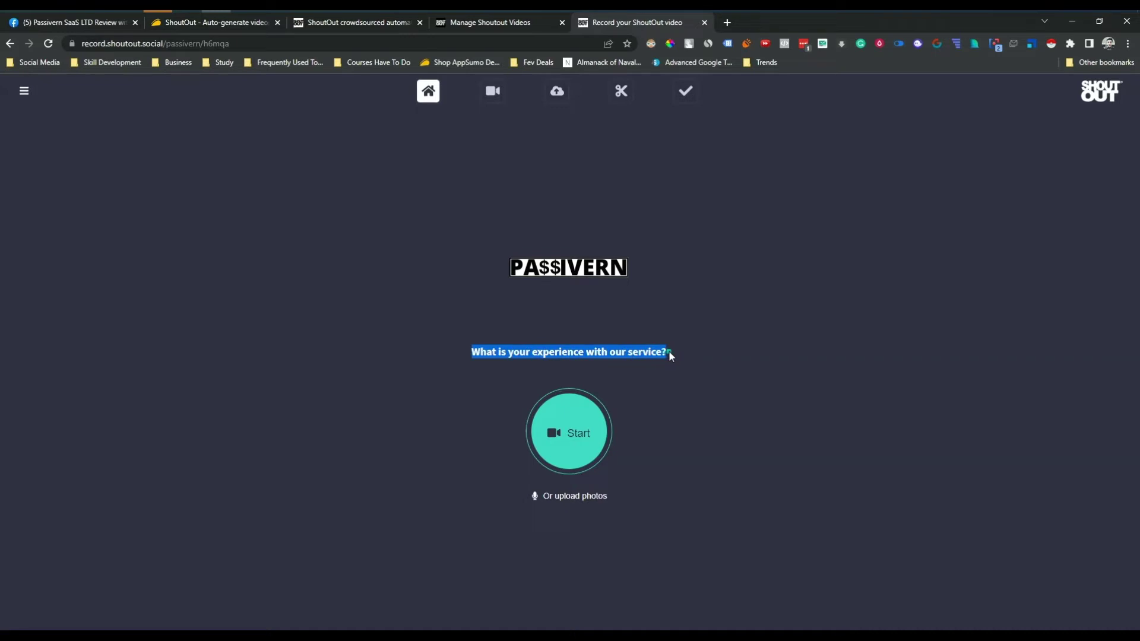
pyautogui.click(669, 352)
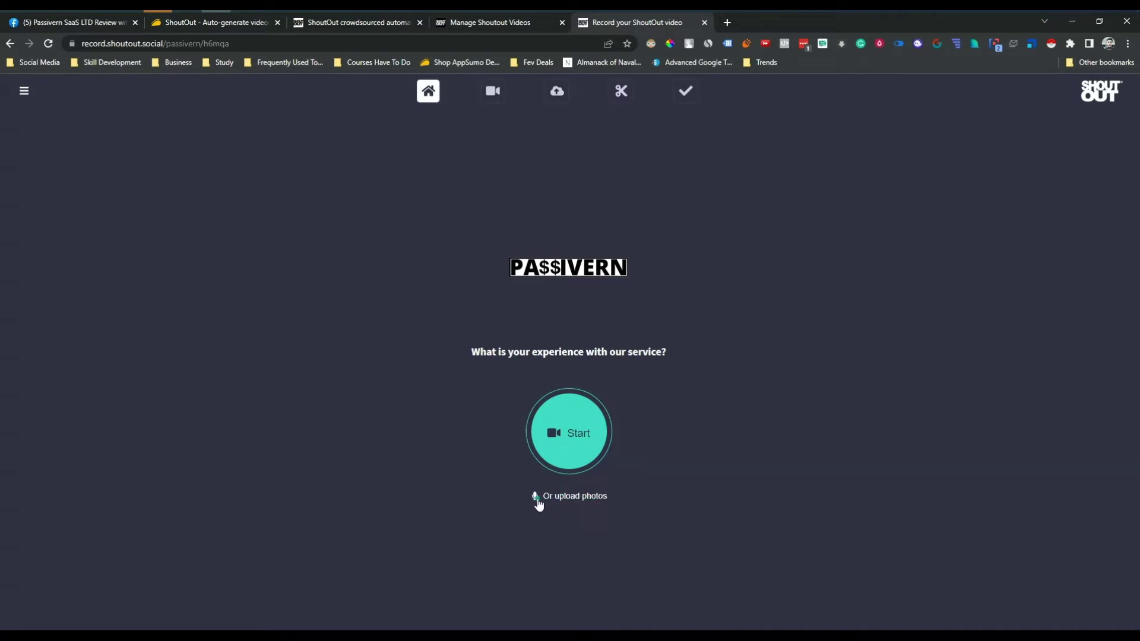
# Step: Start the ShoutOut response, record a webcam video testimonial and upload the recording
pyautogui.click(574, 434)
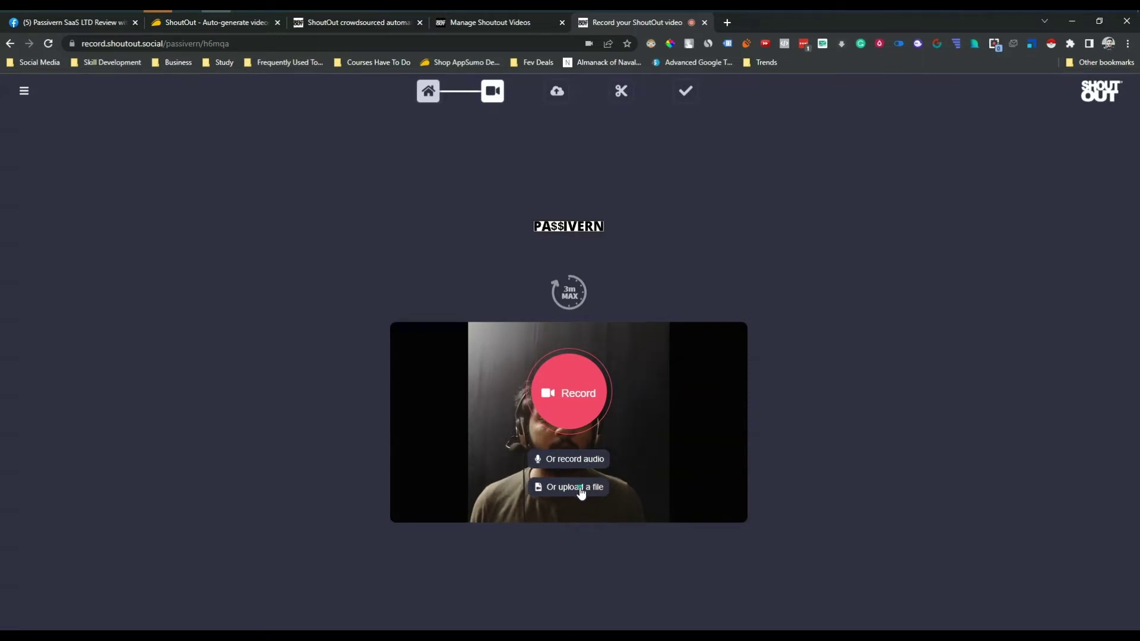
pyautogui.click(573, 396)
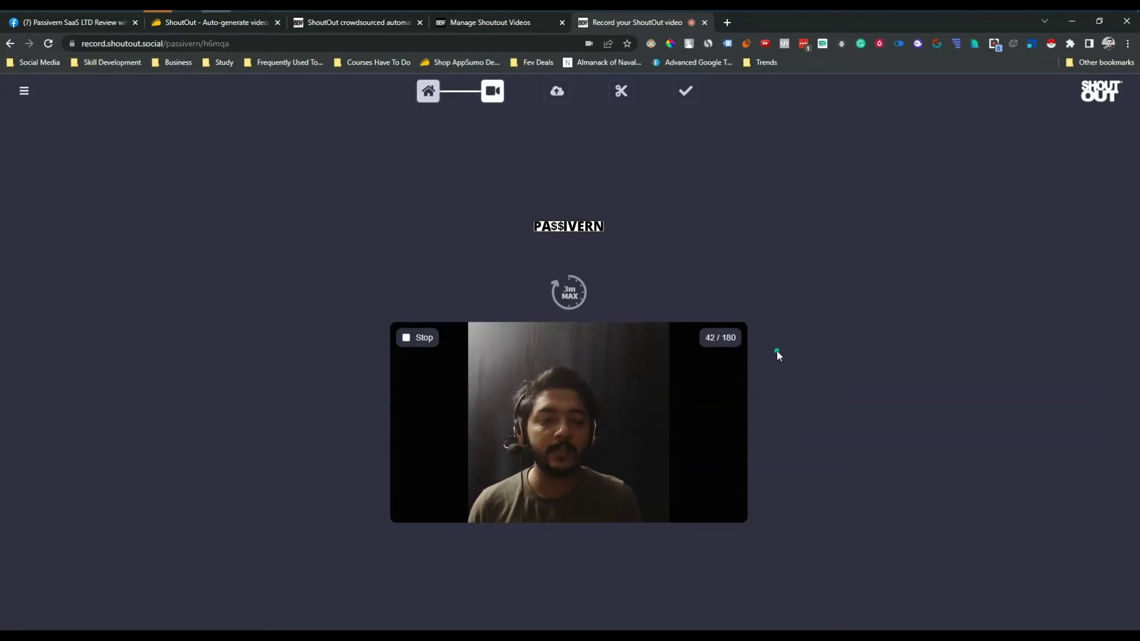
pyautogui.click(418, 343)
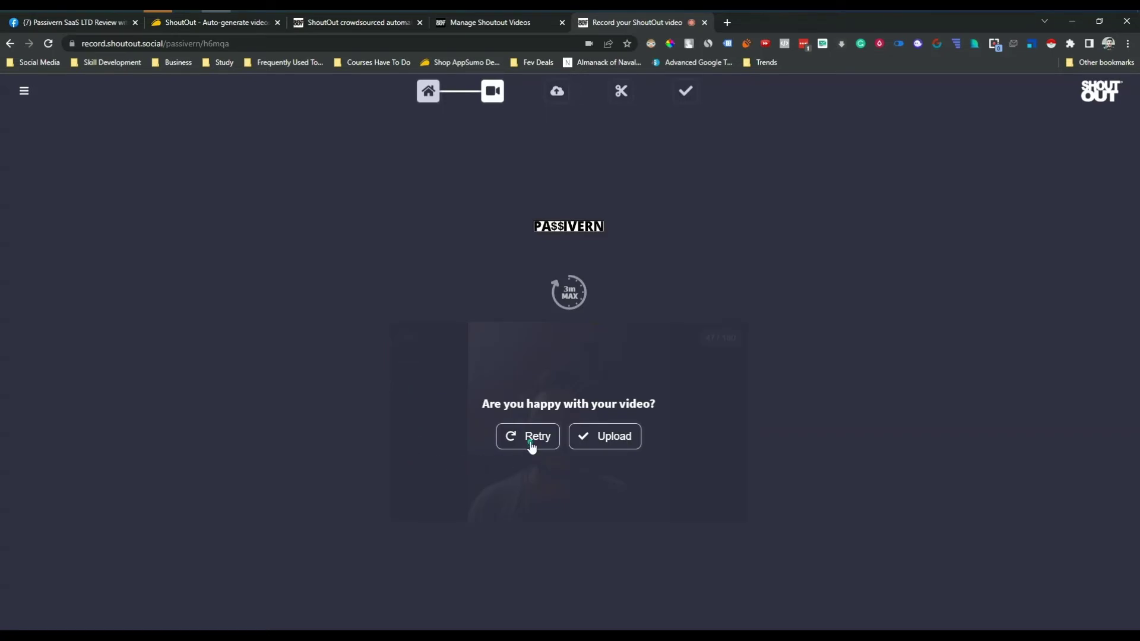
pyautogui.click(612, 445)
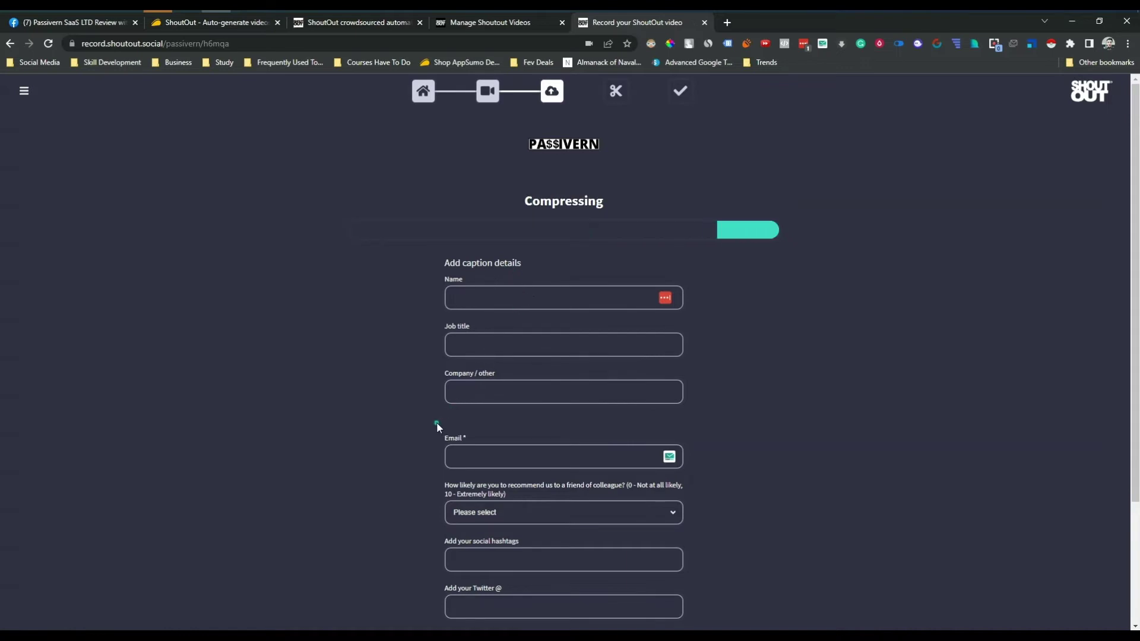
# Step: Fill in the caption details with the contributor's name, job title CEO, company Passivern, the contact's e-mail and a recommendation score of 10
pyautogui.scroll(-2, 436, 422)
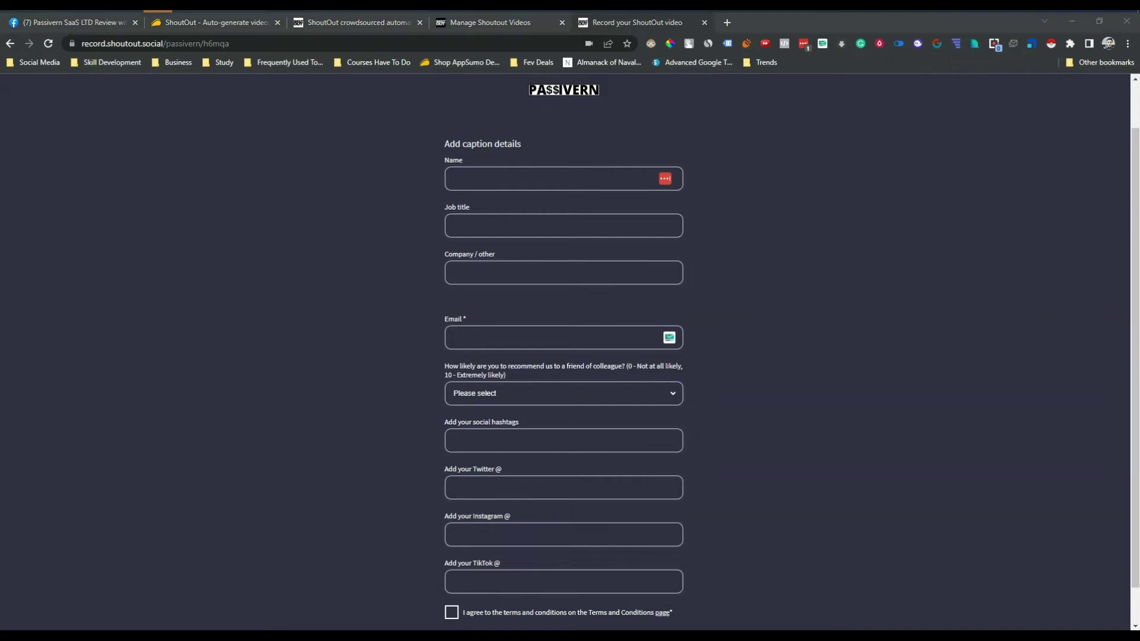
pyautogui.tripleClick(488, 178)
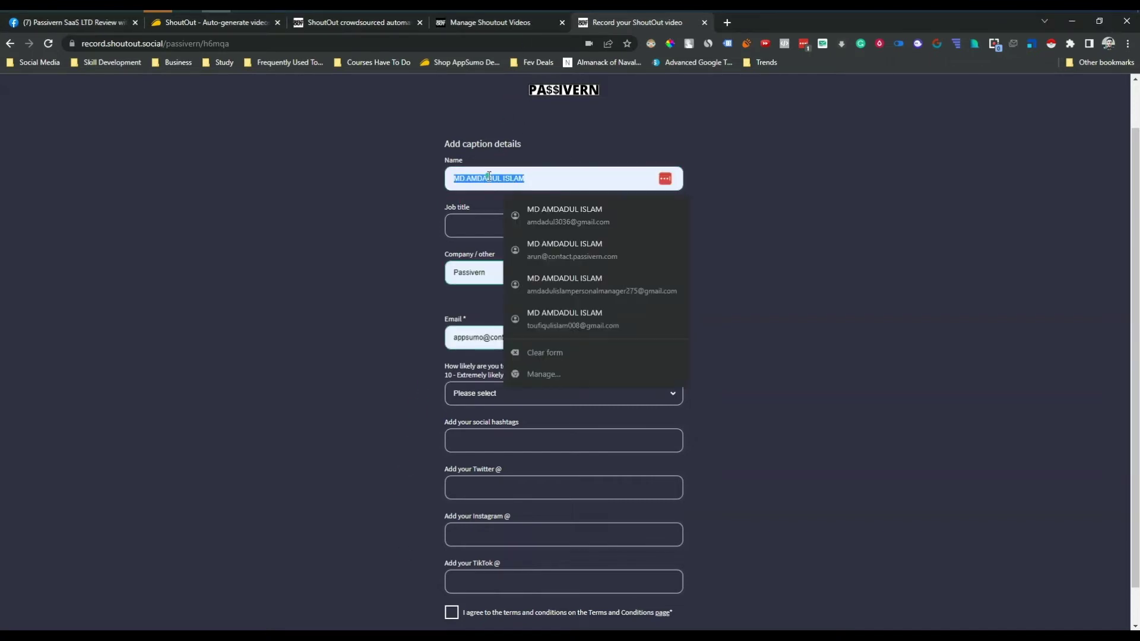
pyautogui.write('Dhru ')
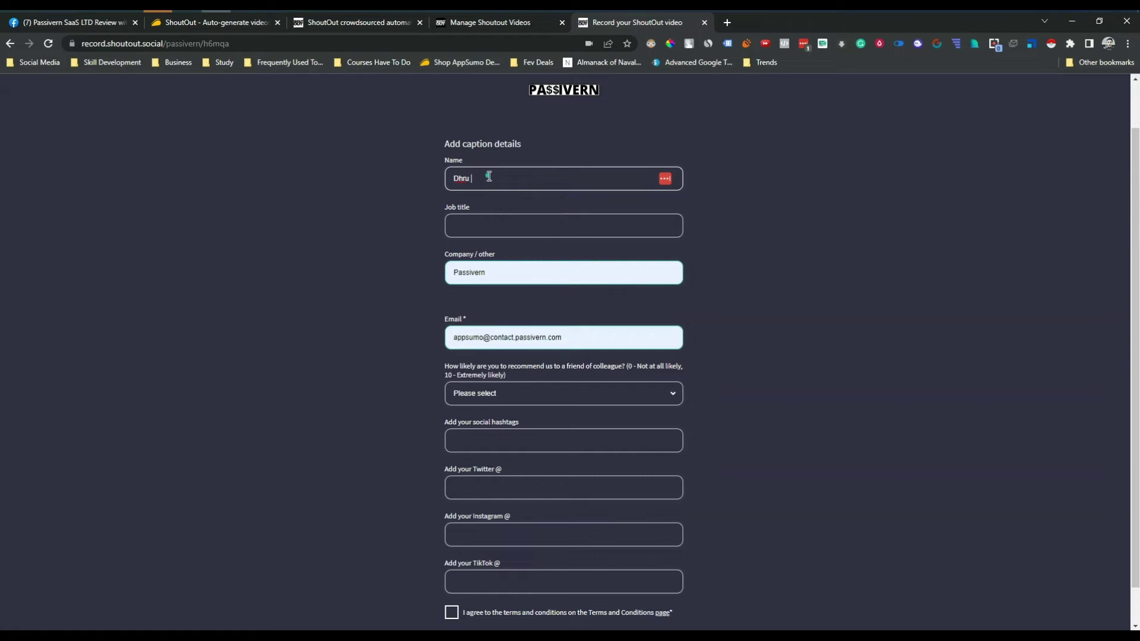
pyautogui.write('Bo')
pyautogui.click(474, 232)
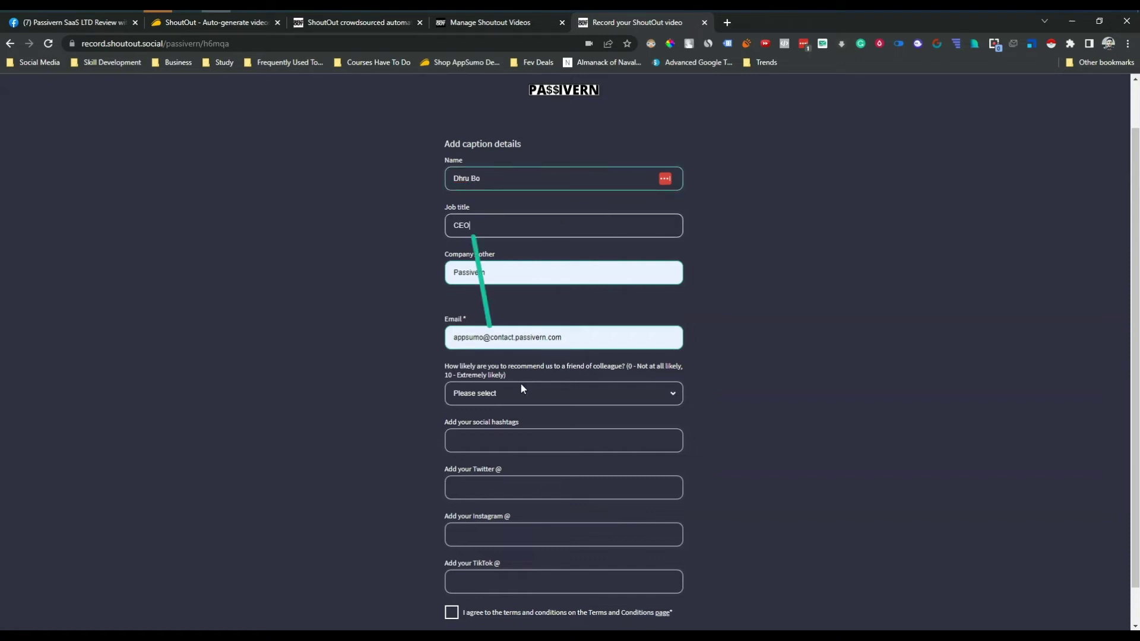
pyautogui.click(454, 392)
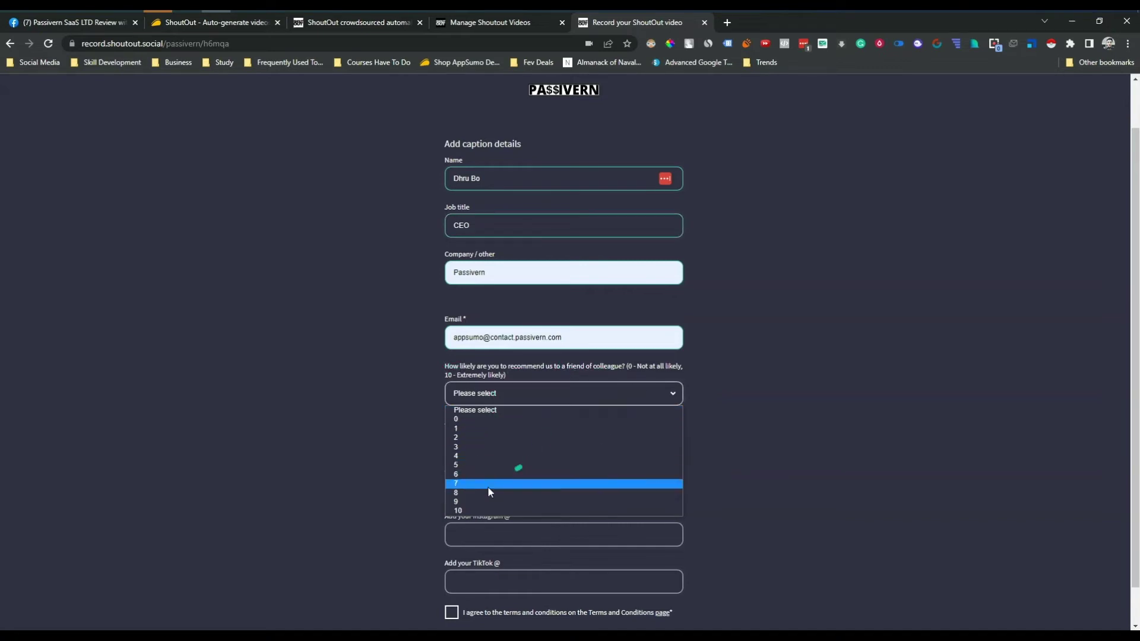
pyautogui.click(471, 510)
# Step: Enter passivern as the social hashtag, add the contributor's Twitter, Instagram and TikTok handles, and agree to the terms and conditions
pyautogui.click(497, 445)
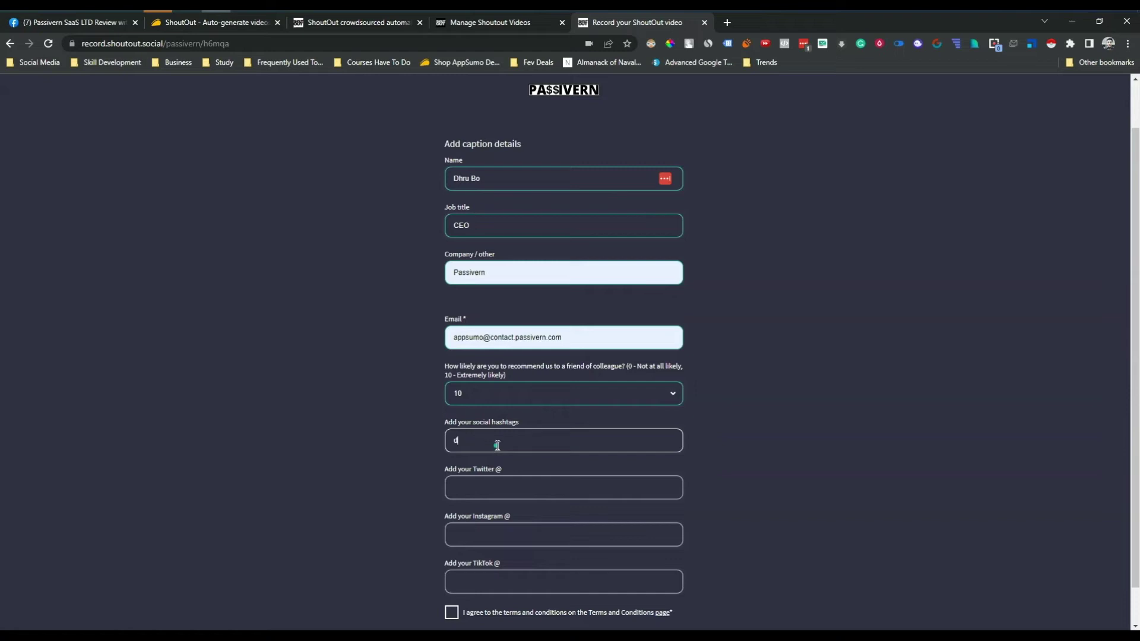
pyautogui.scroll(-1, 508, 464)
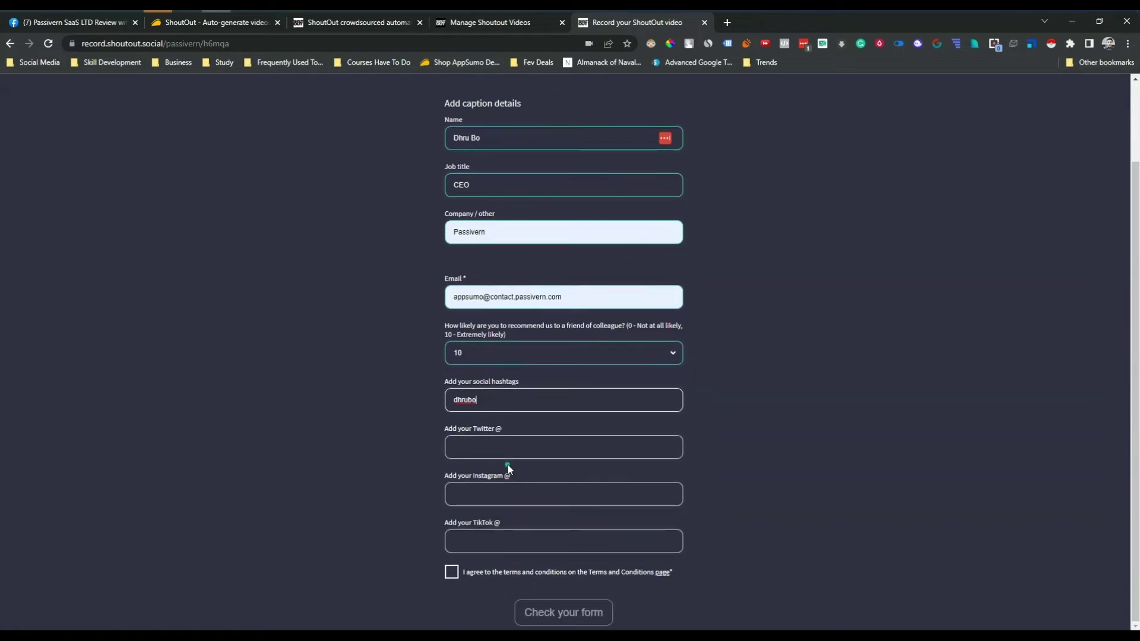
pyautogui.doubleClick(506, 404)
pyautogui.write('passivern')
pyautogui.click(475, 449)
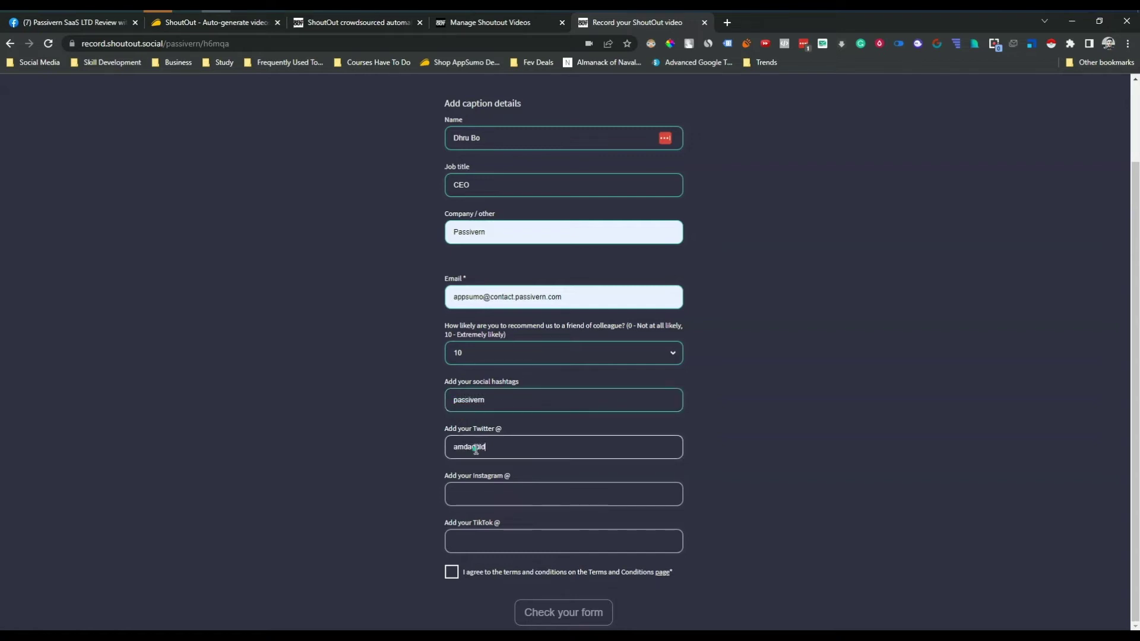
pyautogui.click(476, 486)
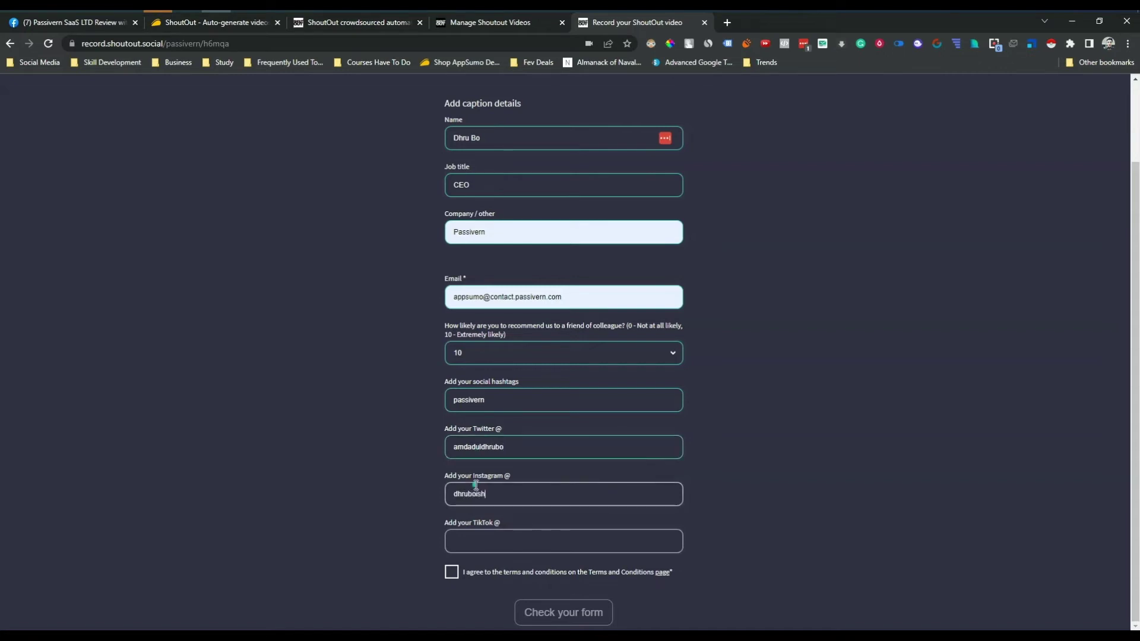
pyautogui.click(497, 547)
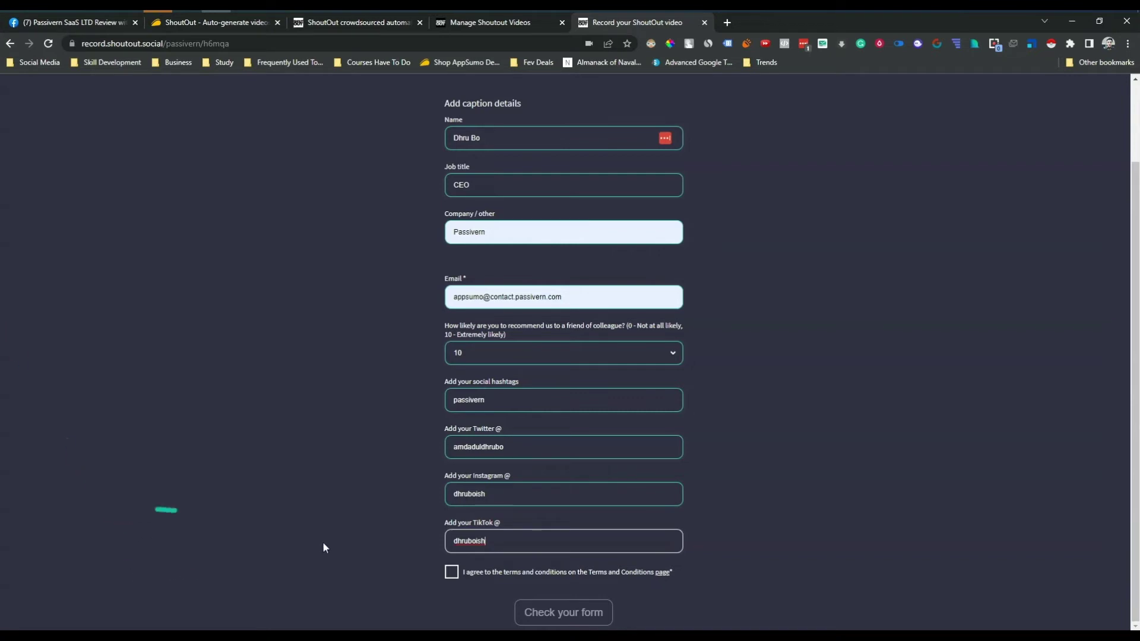
pyautogui.click(451, 573)
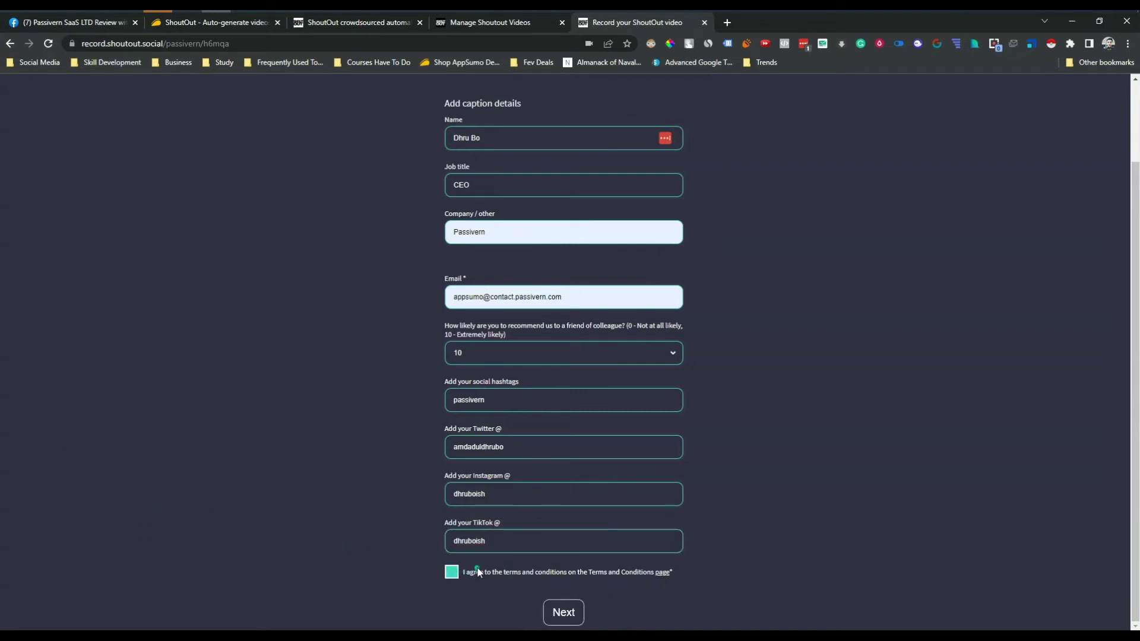
# Step: Continue to the trimming stage, keep the clip at full length and finish the submission
pyautogui.click(572, 613)
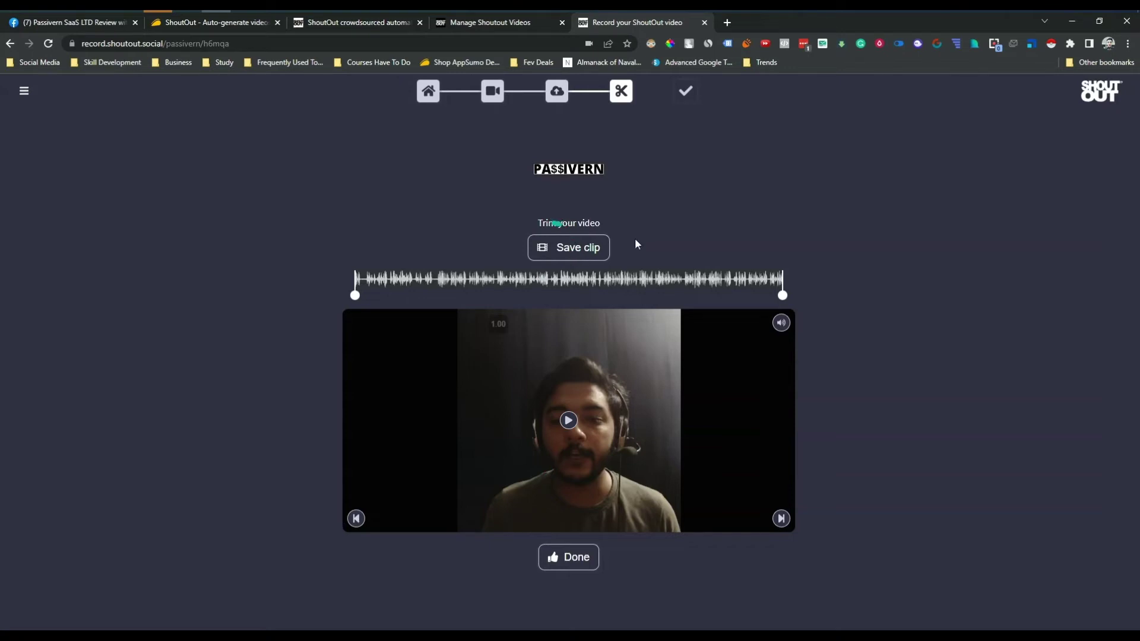
pyautogui.moveTo(784, 295)
pyautogui.mouseDown()
pyautogui.moveTo(750, 295)
pyautogui.moveTo(801, 295)
pyautogui.mouseUp()
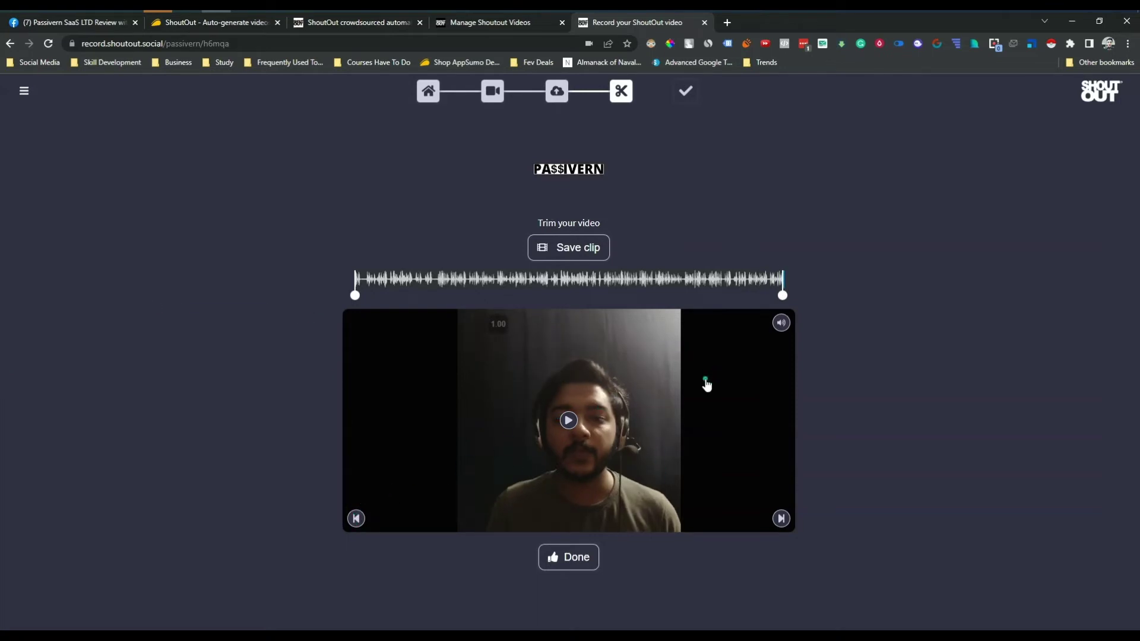
pyautogui.click(568, 558)
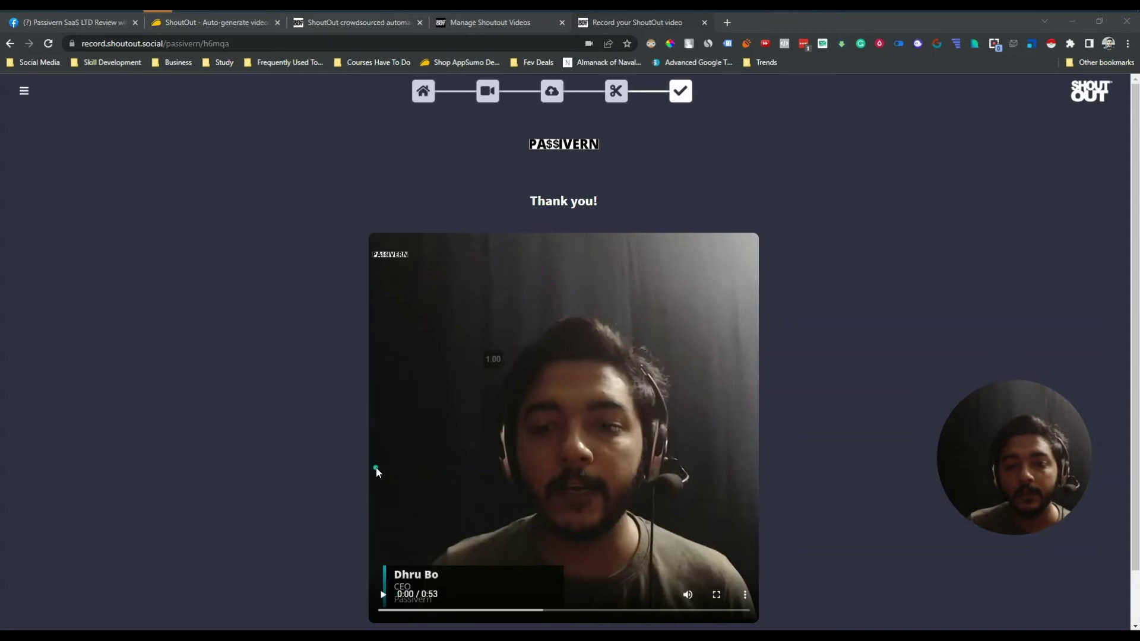
# Step: Play the generated branded video on the thank-you page through to the end
pyautogui.scroll(-1, 340, 467)
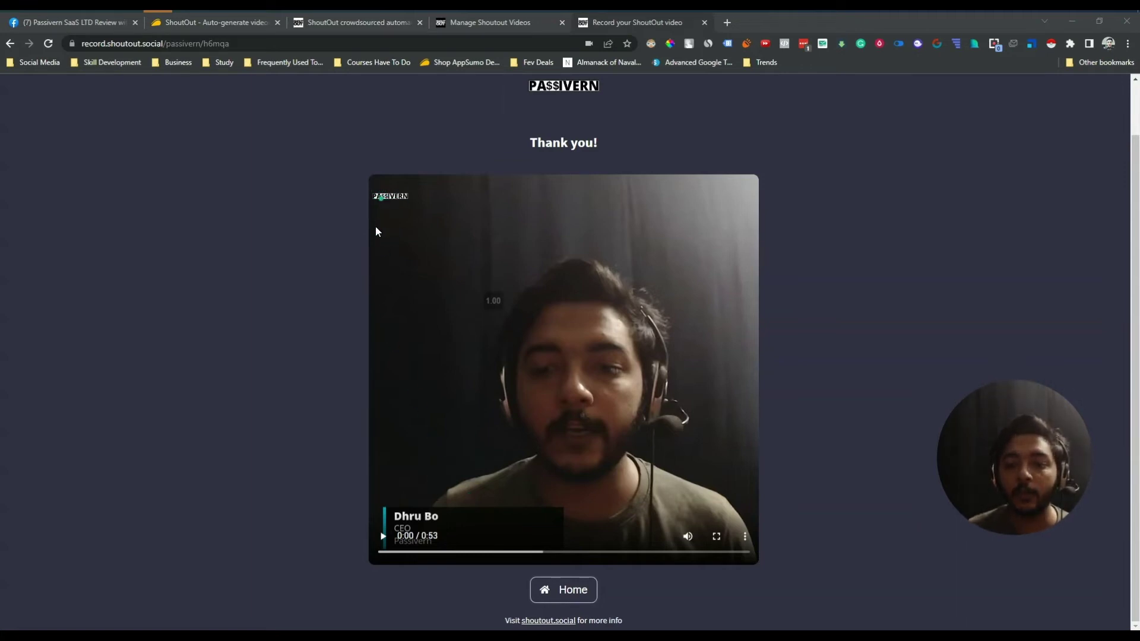
pyautogui.click(384, 536)
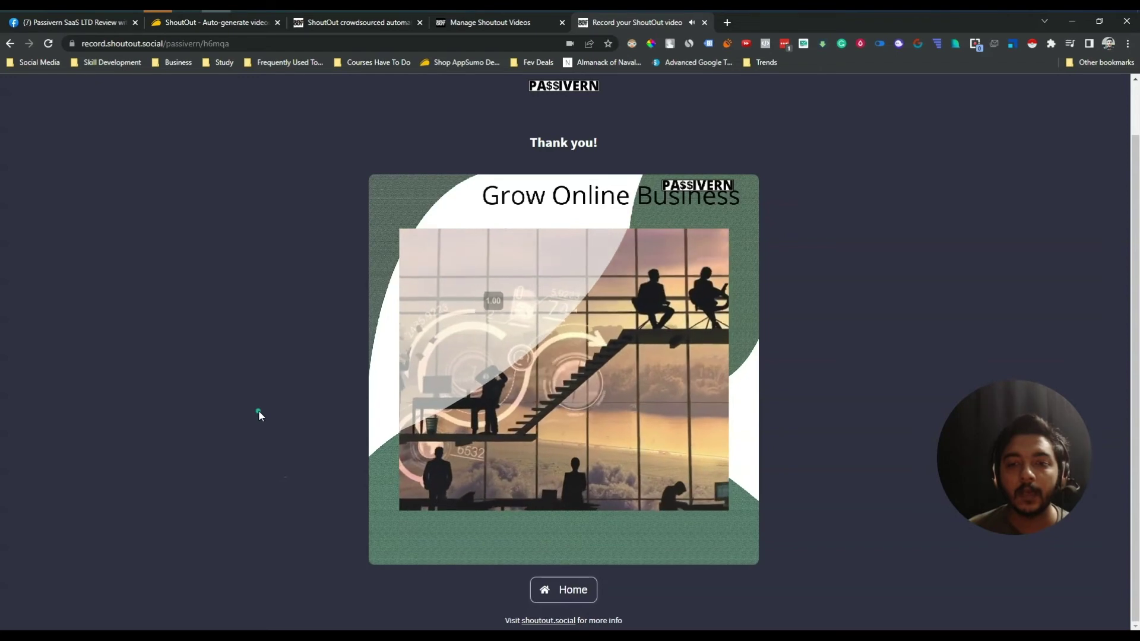
pyautogui.moveTo(387, 385)
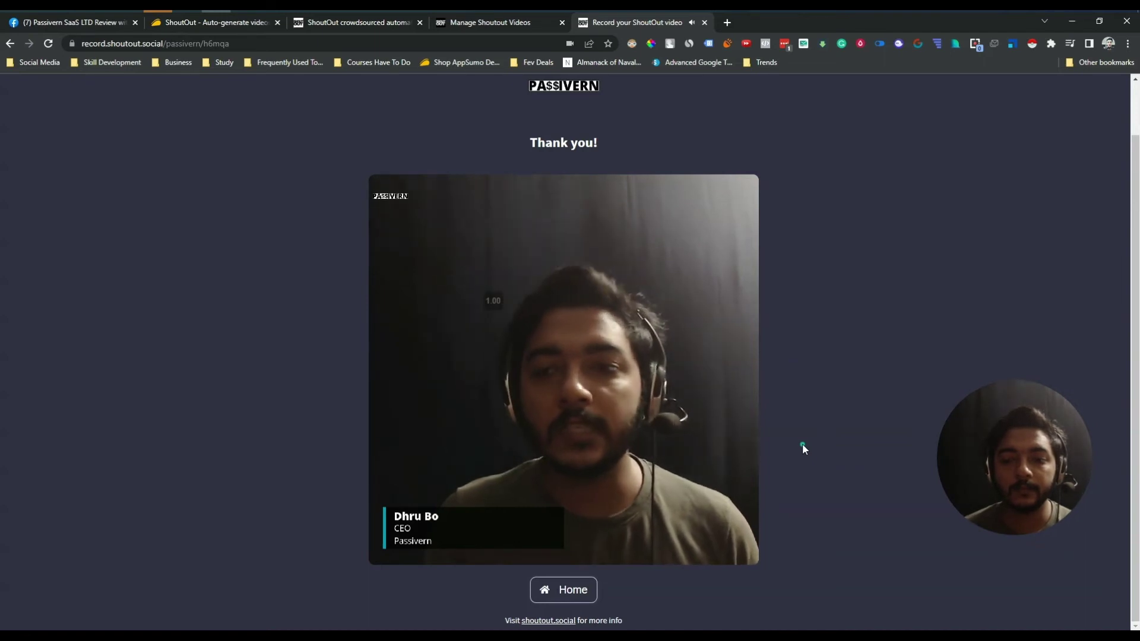
pyautogui.moveTo(632, 474)
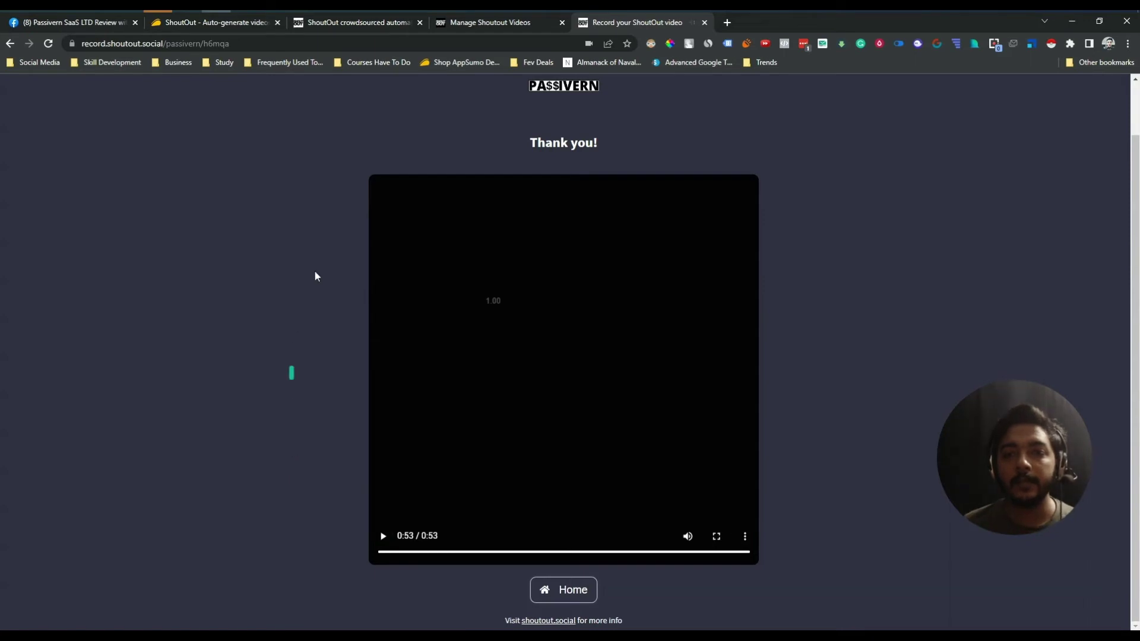
# Step: Return to the Passive project's dashboard and approve the newly submitted video in the Unapproved section
pyautogui.click(341, 24)
pyautogui.click(454, 24)
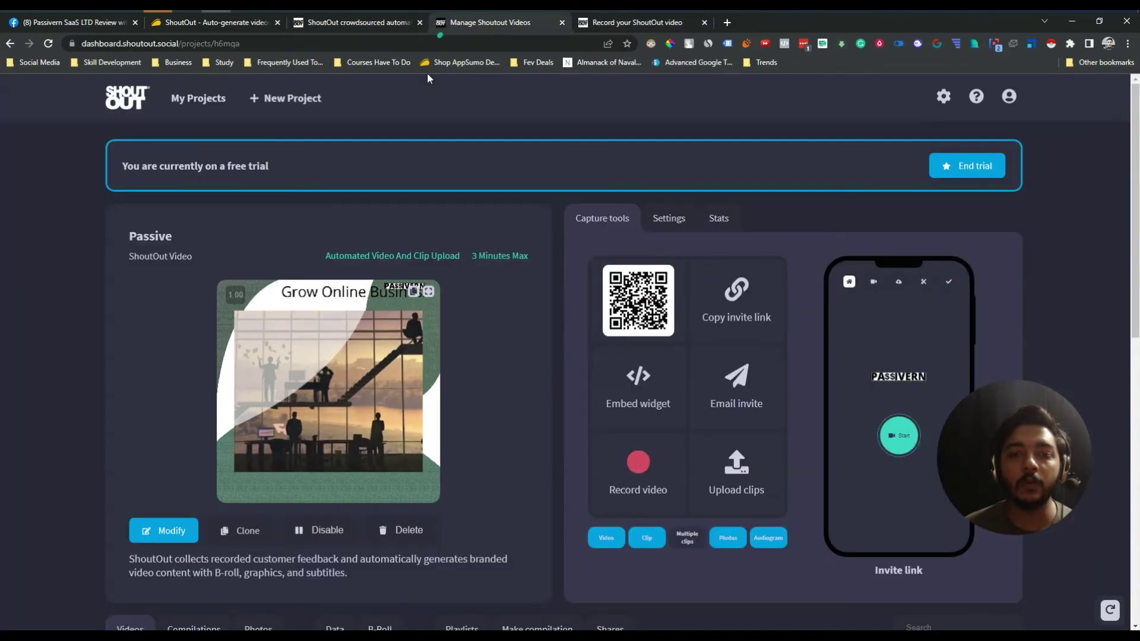
pyautogui.scroll(-10, 557, 297)
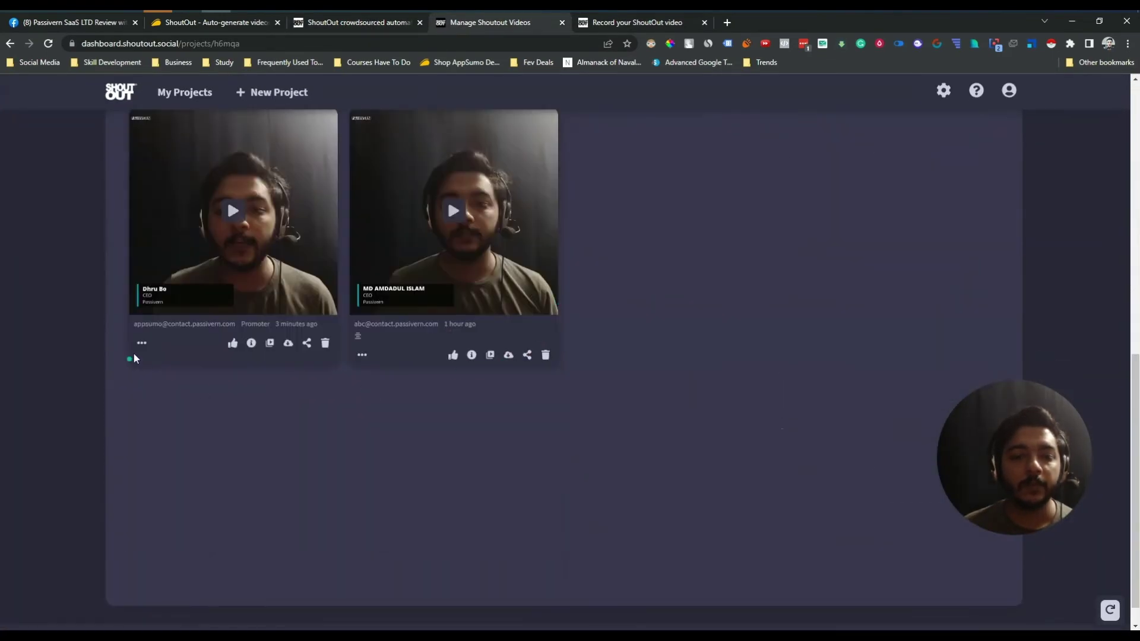
pyautogui.scroll(1, 193, 391)
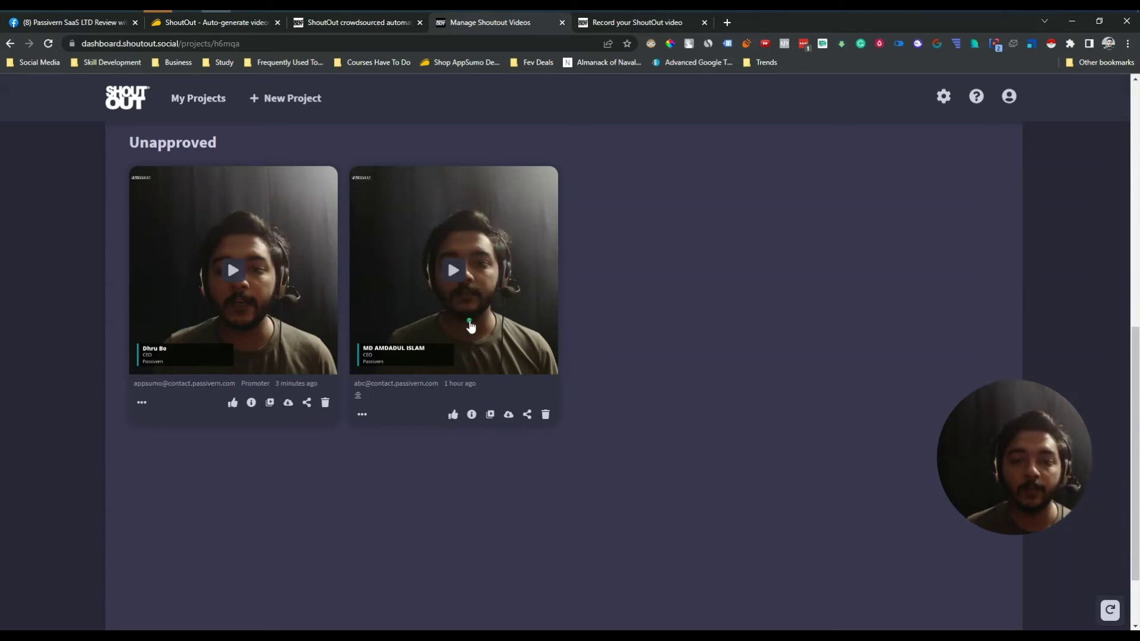
pyautogui.click(232, 403)
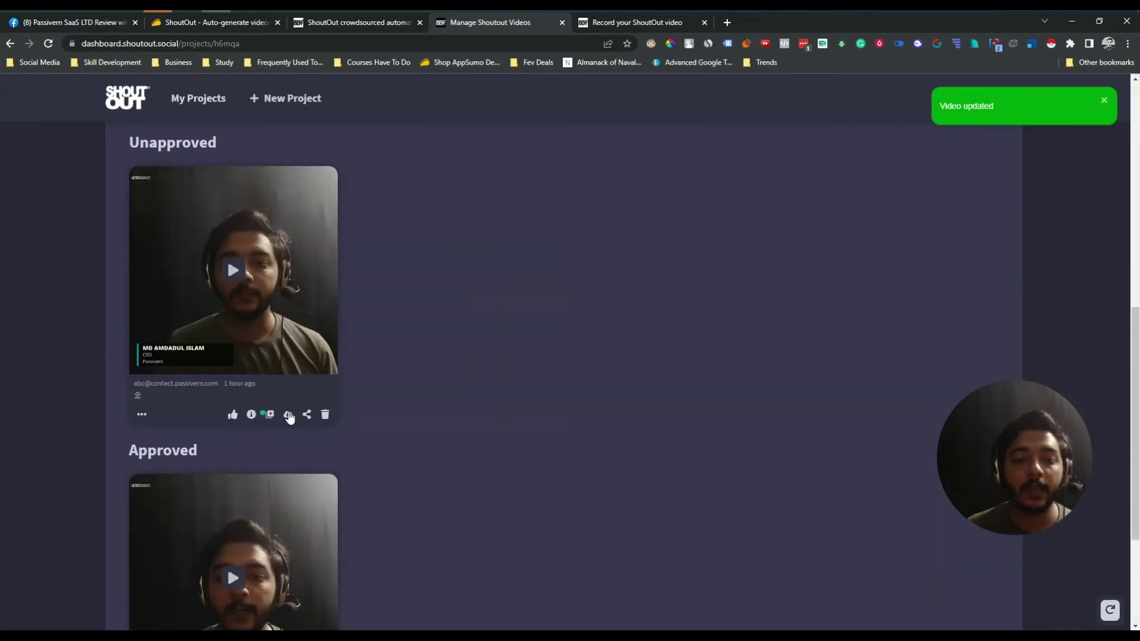
# Step: View the recording info of the remaining unapproved video and add that video to the default playlist
pyautogui.click(251, 415)
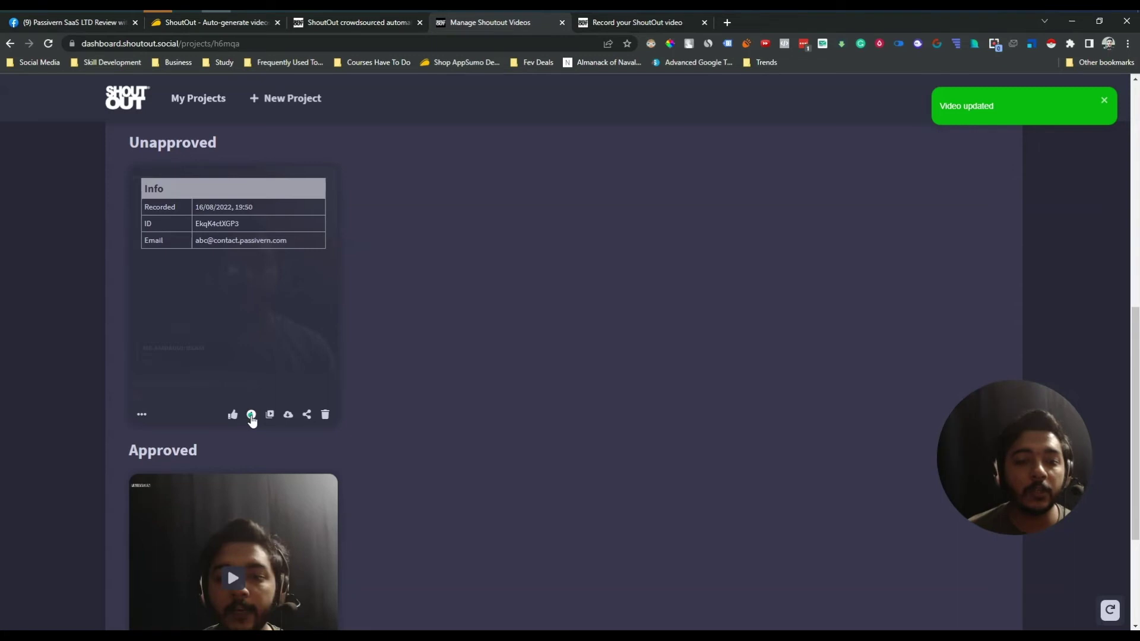
pyautogui.click(252, 416)
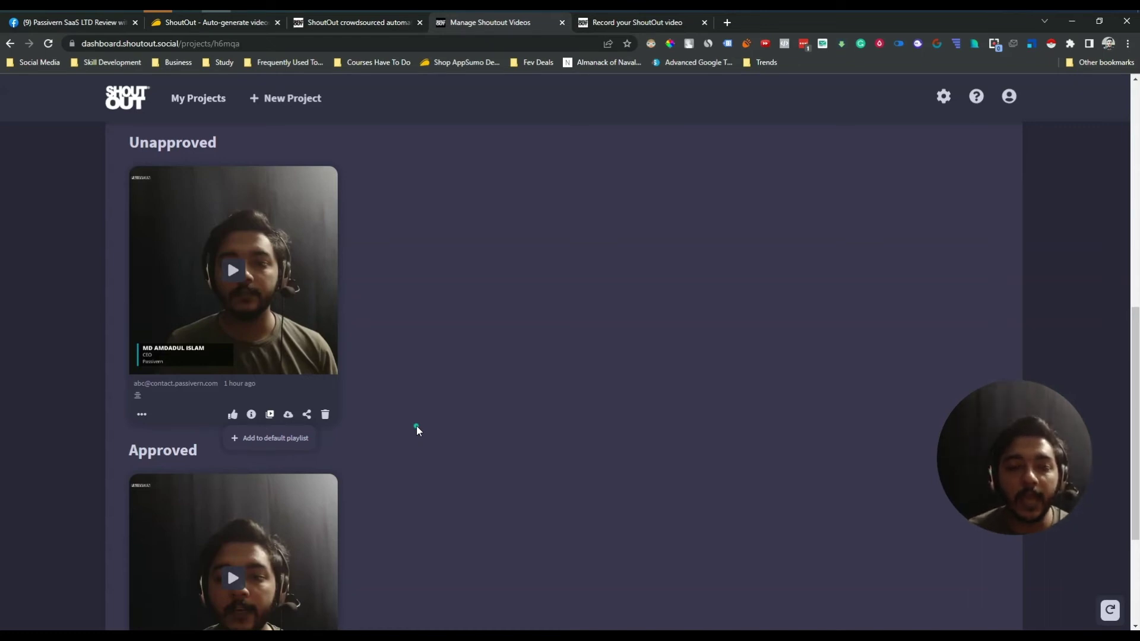
pyautogui.click(285, 444)
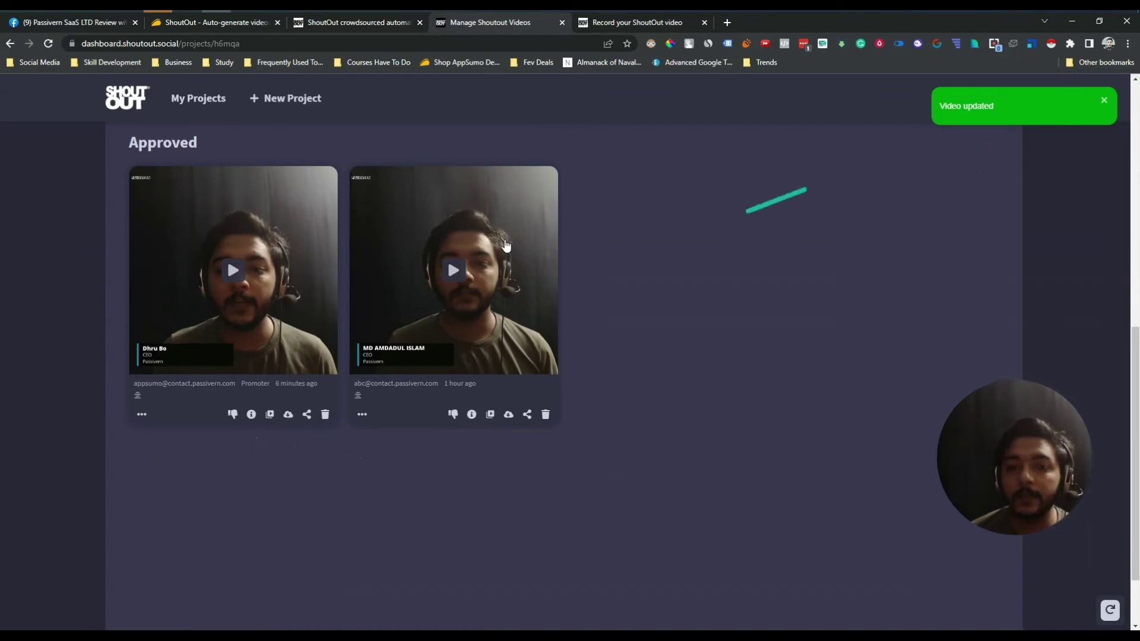
# Step: Add the first approved video to the default playlist
pyautogui.scroll(4, 657, 346)
pyautogui.scroll(-3, 639, 353)
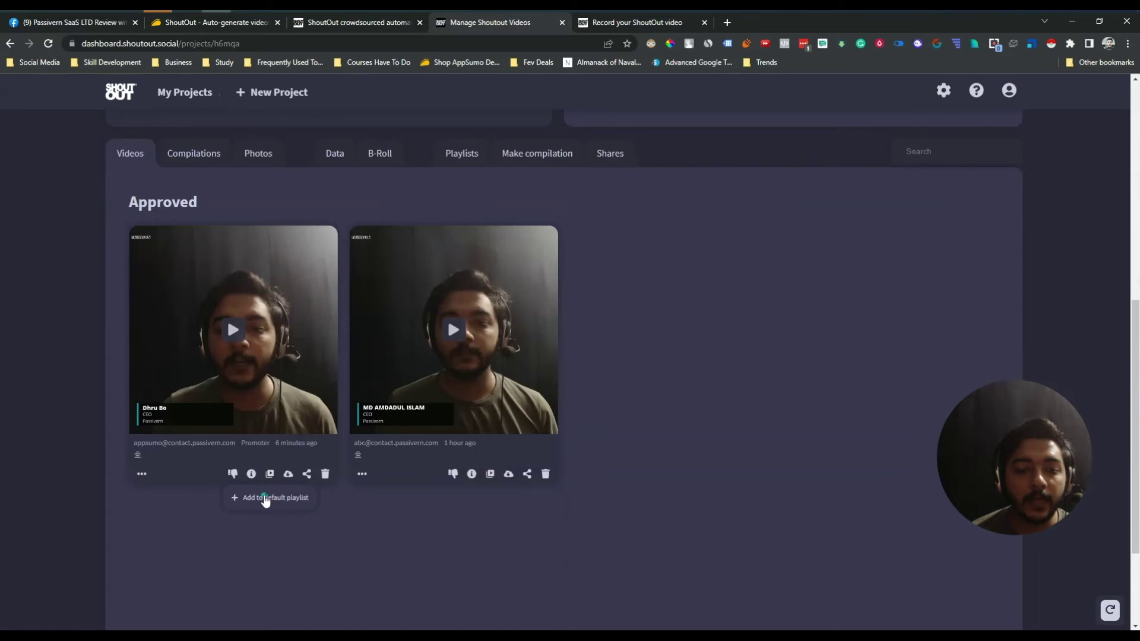
pyautogui.click(266, 499)
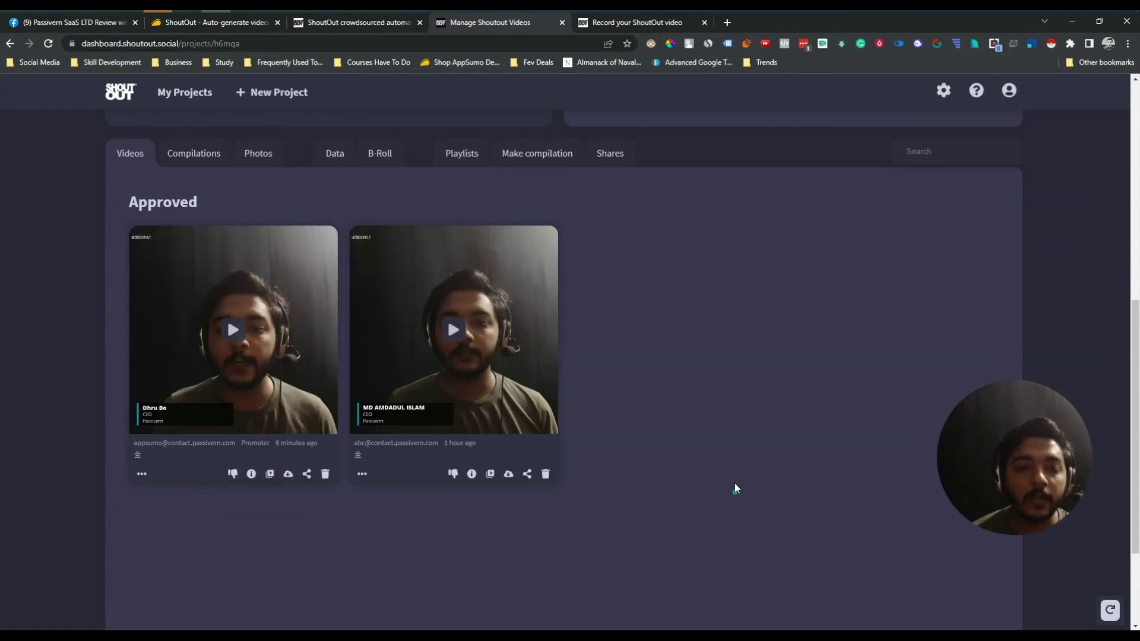
# Step: Try to create a new playlist in the Passive project, and return to the project dashboard
pyautogui.scroll(1, 675, 392)
pyautogui.click(466, 215)
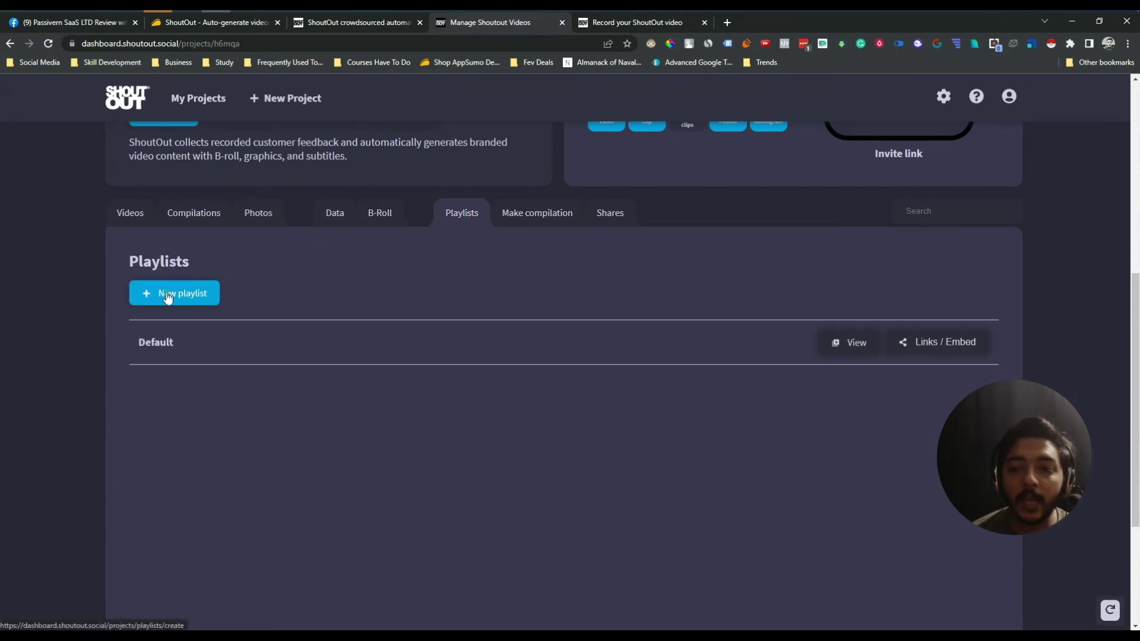
pyautogui.click(166, 292)
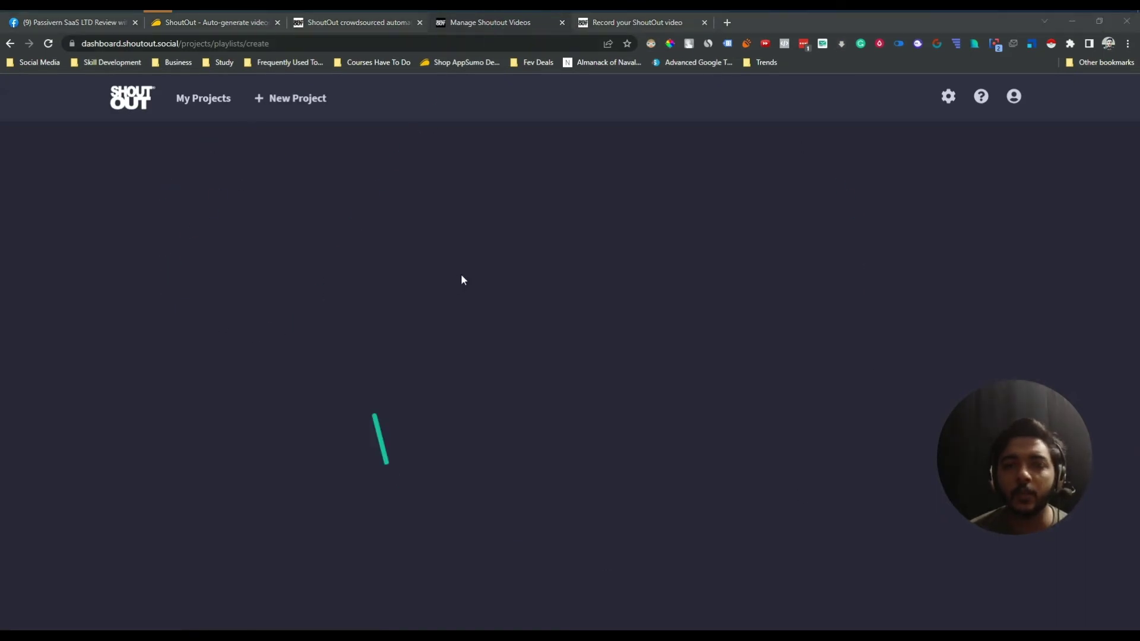
pyautogui.click(11, 43)
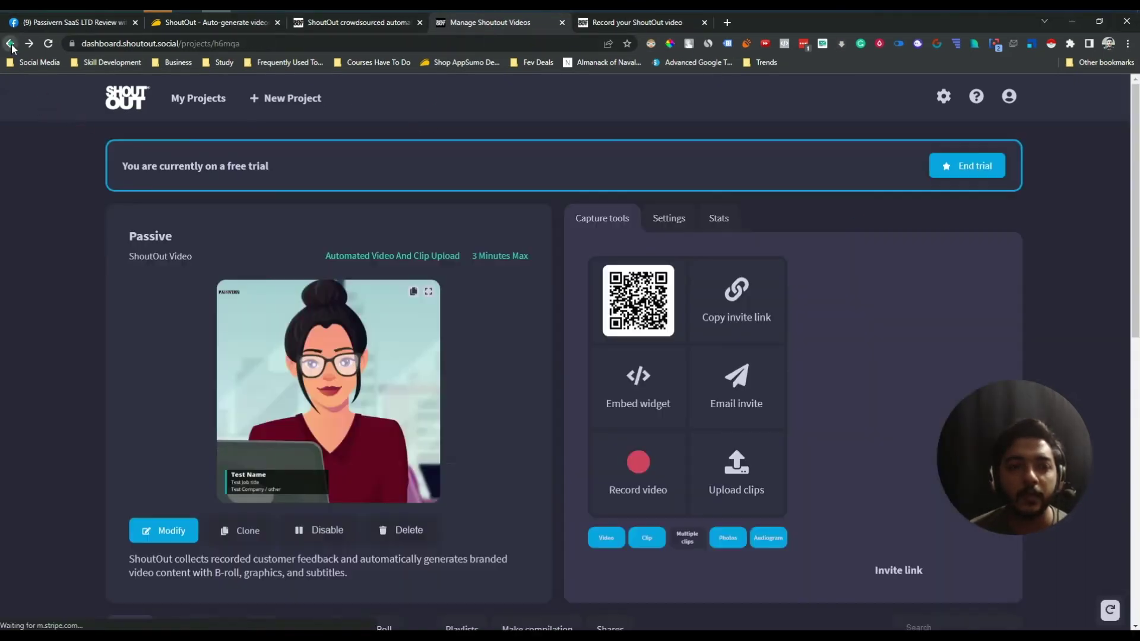
pyautogui.scroll(-8, 447, 378)
pyautogui.scroll(4, 462, 406)
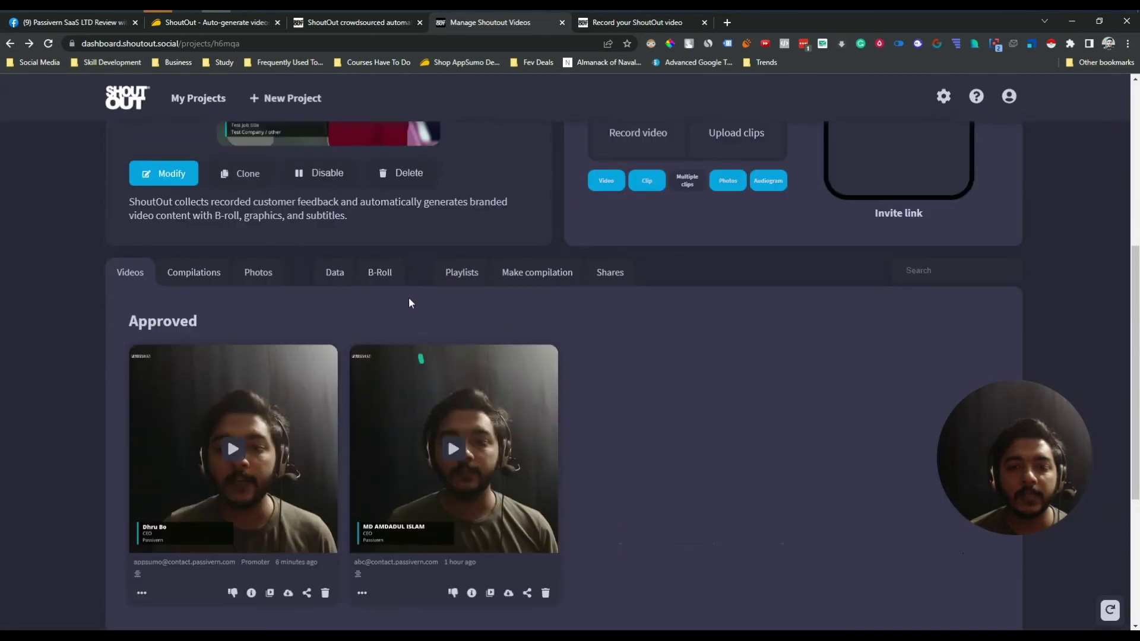
pyautogui.click(451, 276)
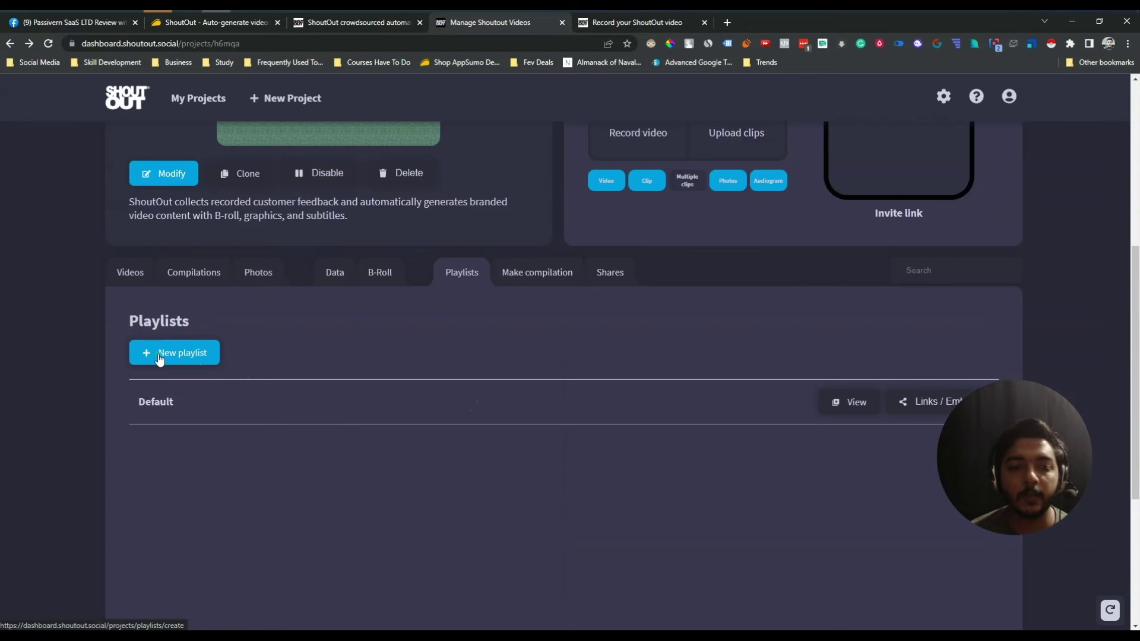
pyautogui.click(159, 356)
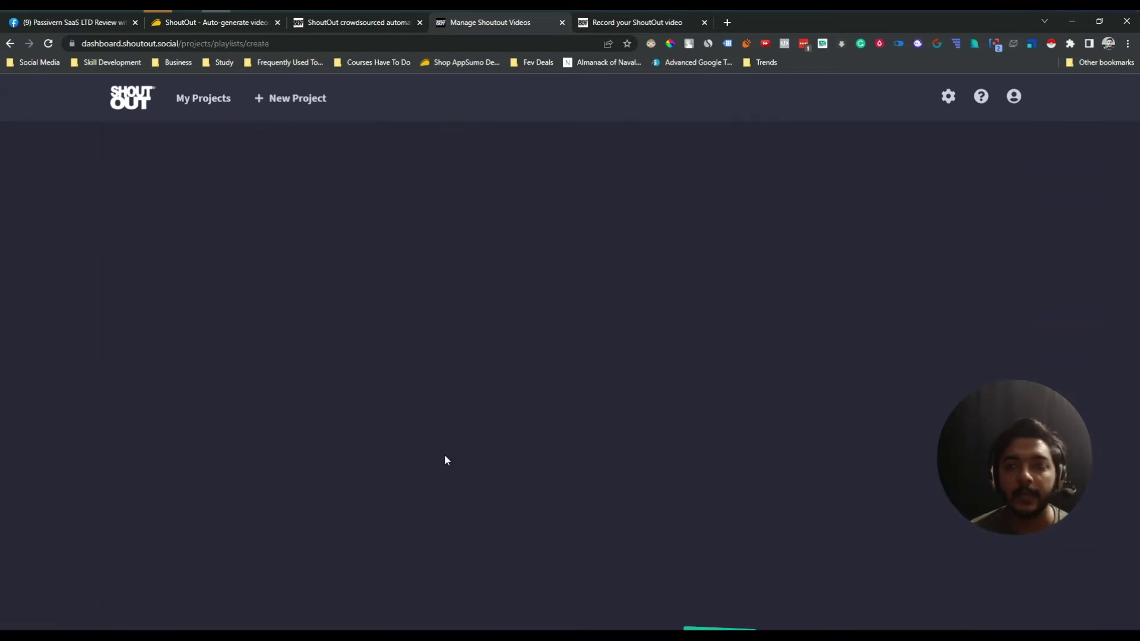
pyautogui.click(10, 44)
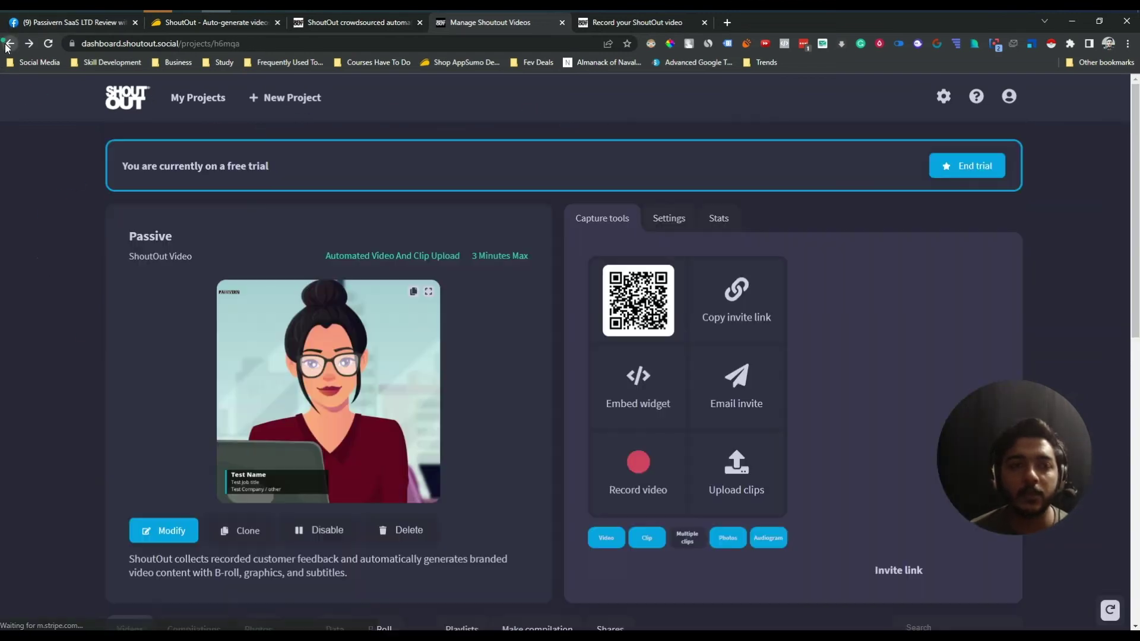
# Step: Examine the sharing options of the first approved video
pyautogui.scroll(-8, 366, 444)
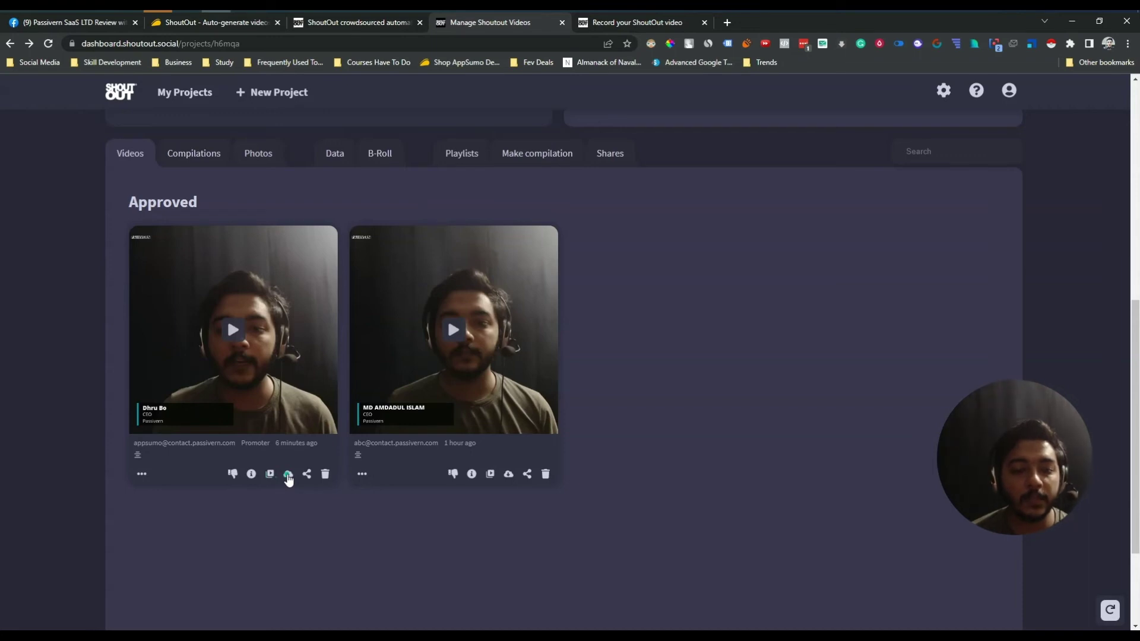
pyautogui.click(307, 474)
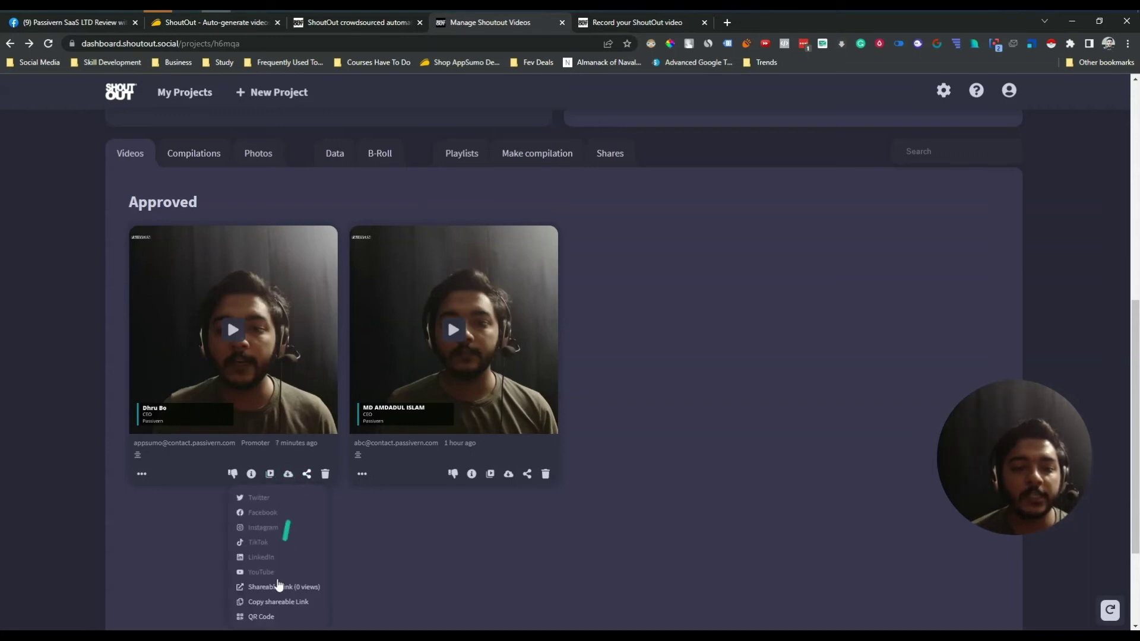
pyautogui.click(410, 536)
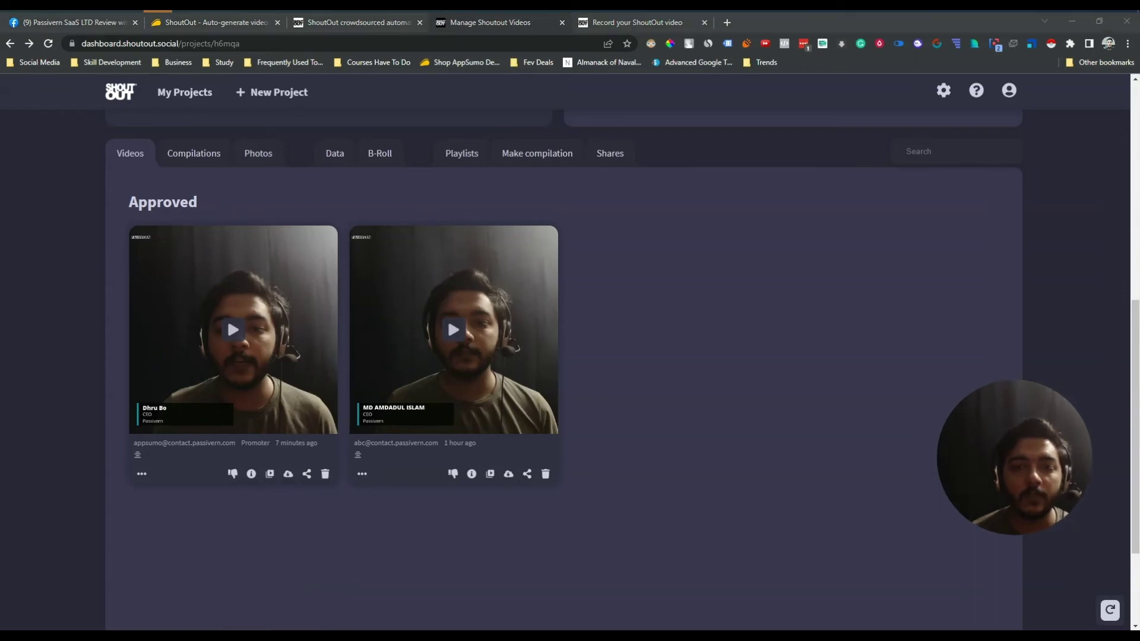
# Step: Look through the project's compilations, photos, collected contributor data, B-Roll timeline and playlists
pyautogui.scroll(2, 574, 234)
pyautogui.click(193, 272)
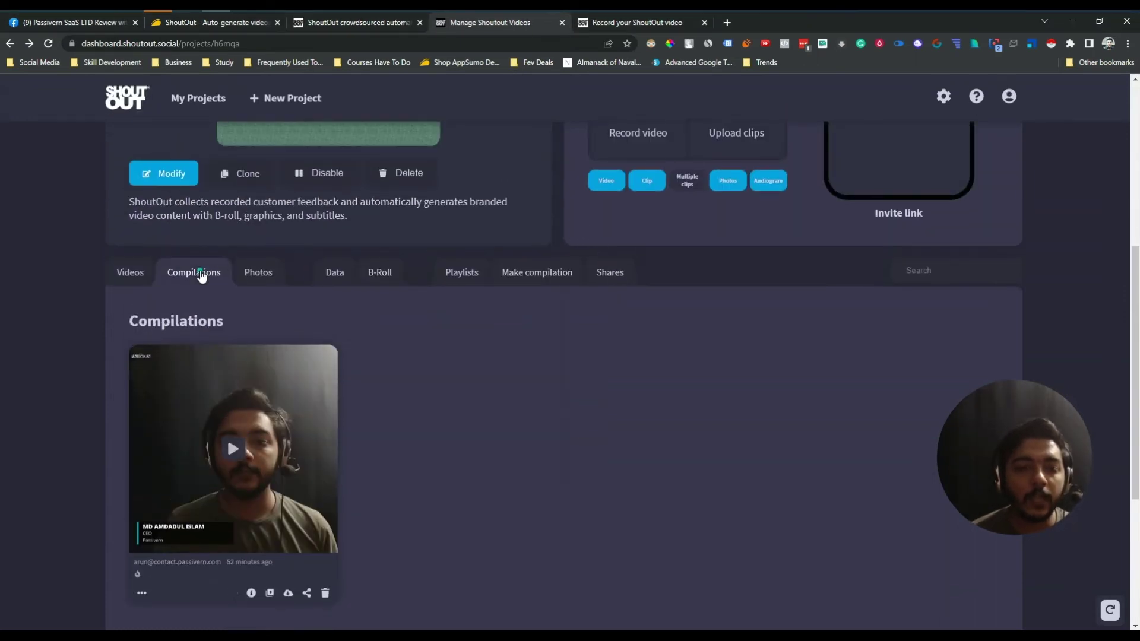
pyautogui.click(256, 271)
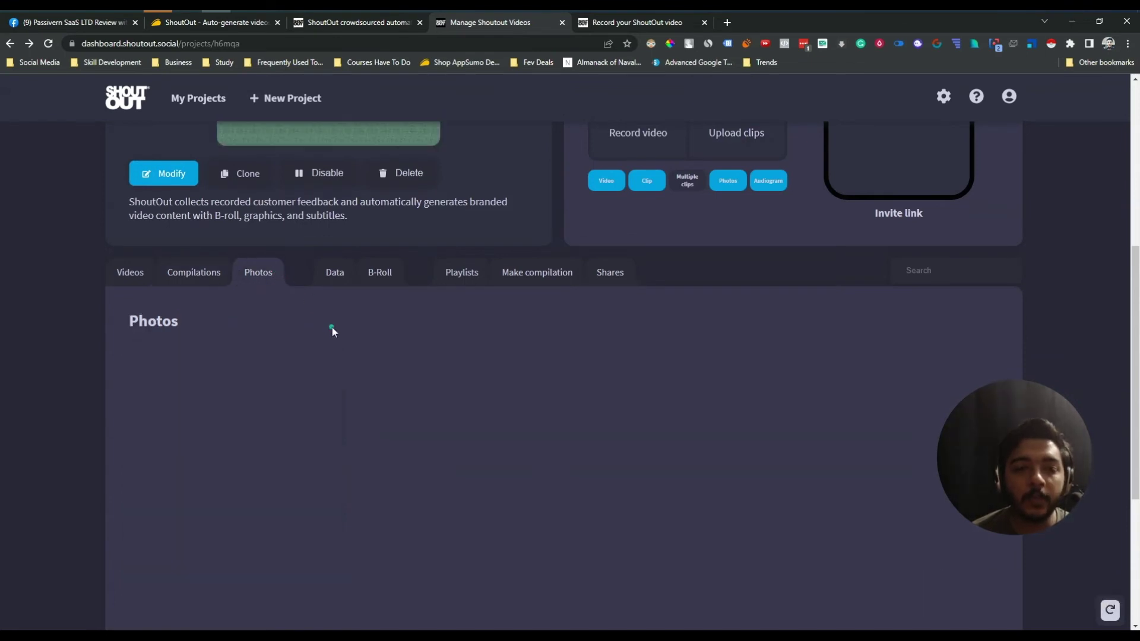
pyautogui.click(334, 273)
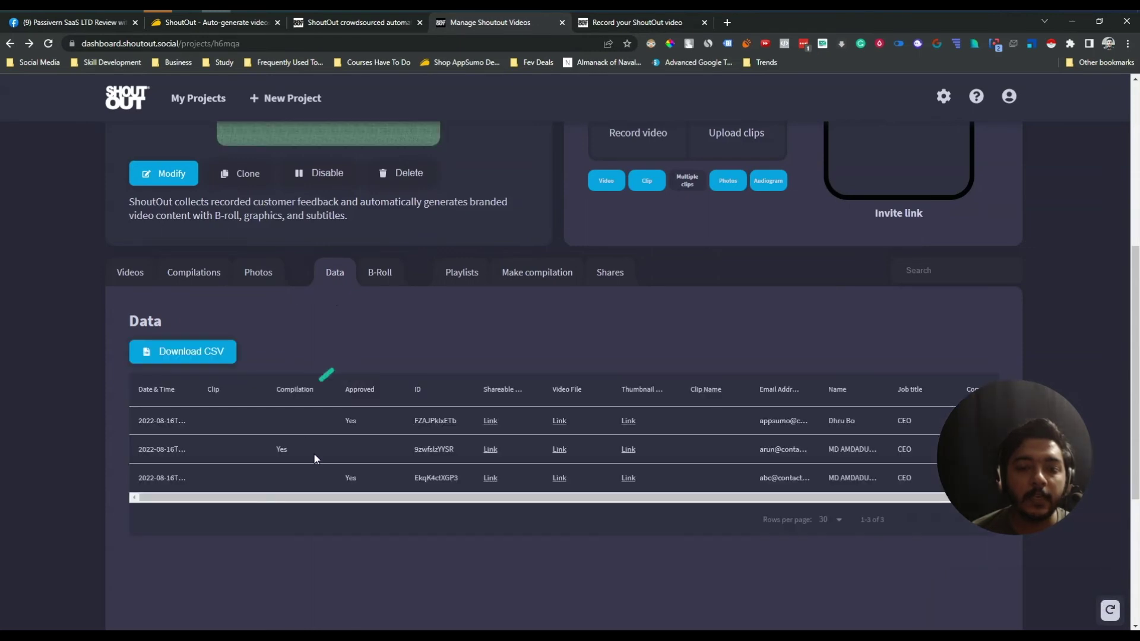
pyautogui.scroll(-1, 371, 465)
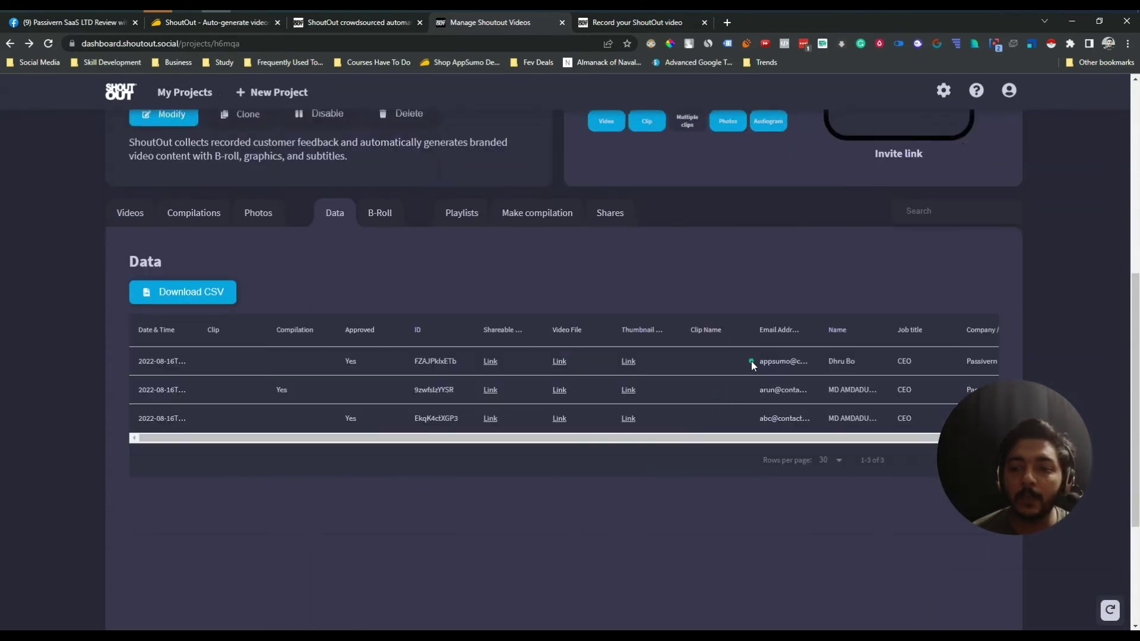
pyautogui.moveTo(763, 357); pyautogui.dragTo(804, 422)
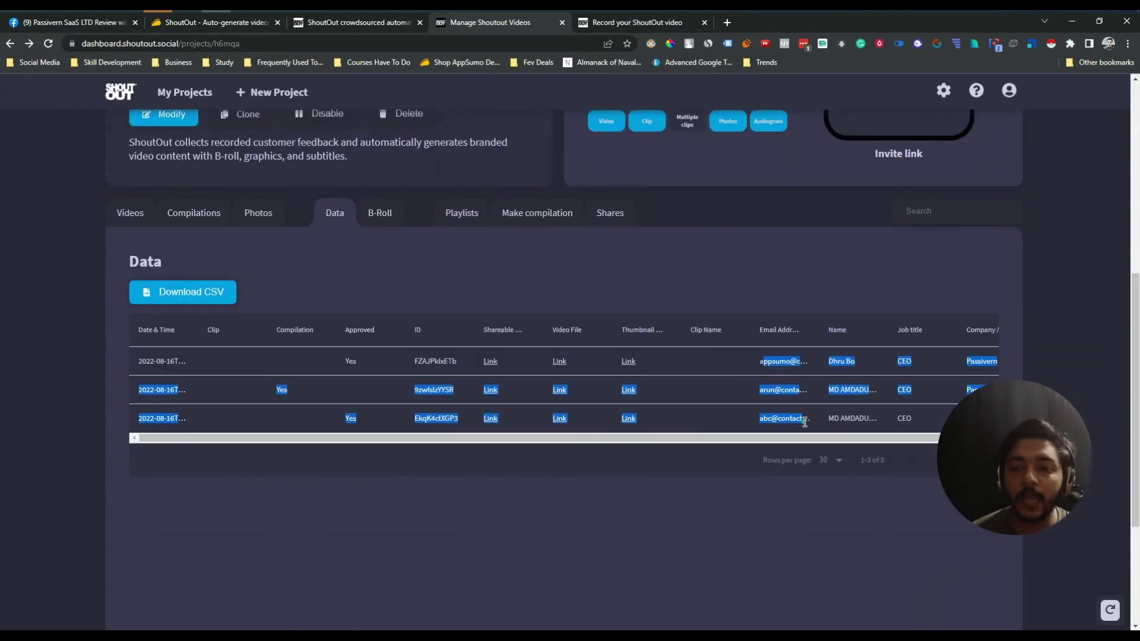
pyautogui.click(391, 219)
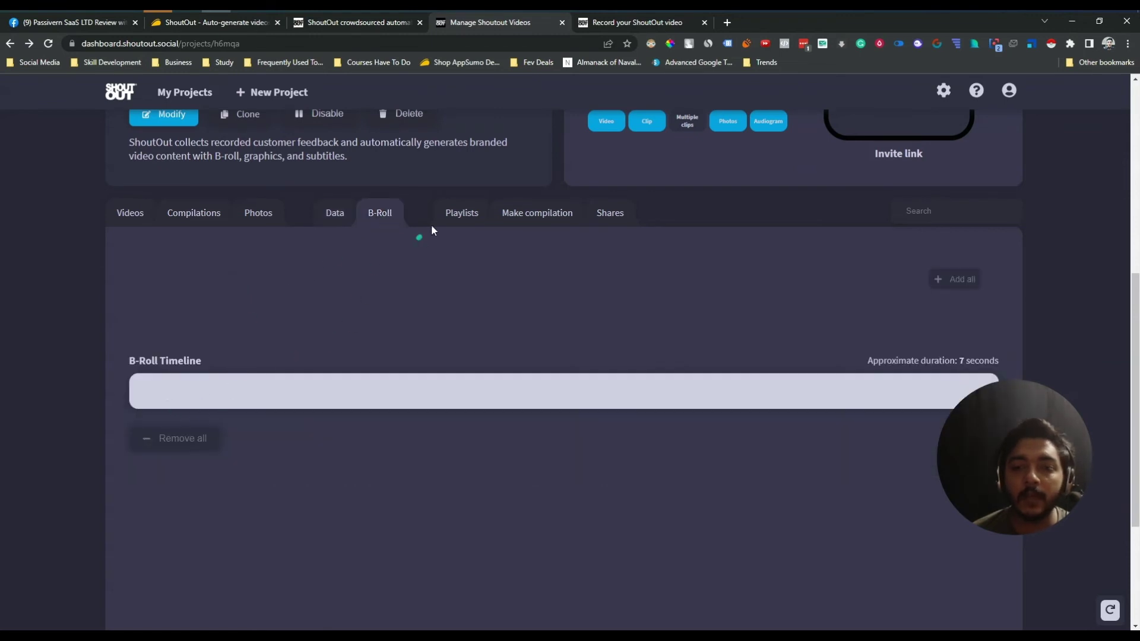
pyautogui.click(446, 220)
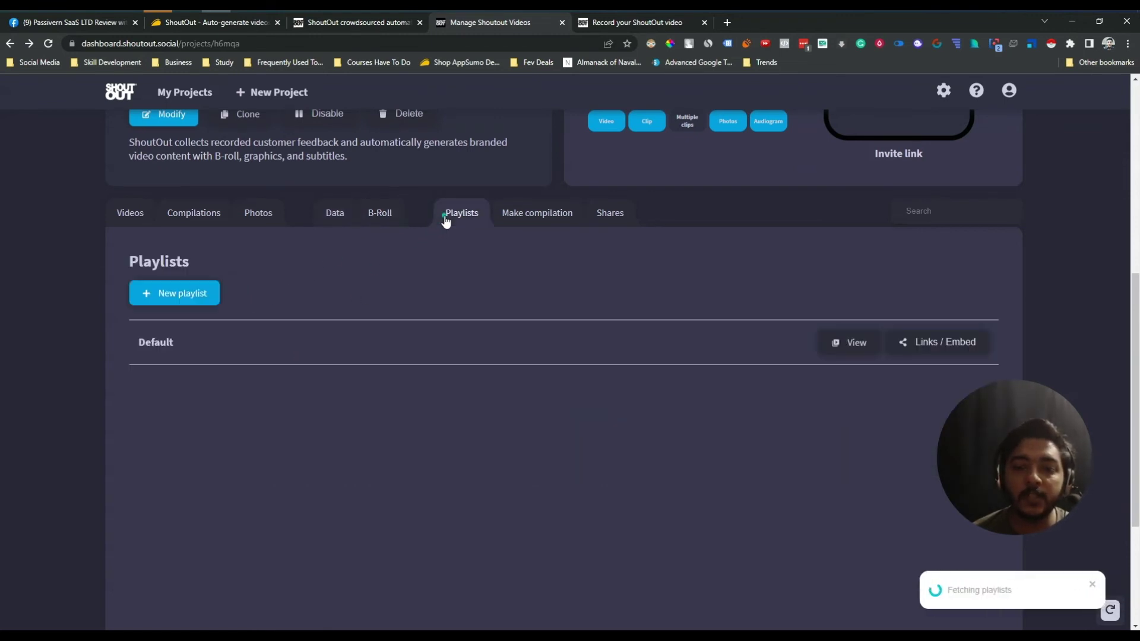
# Step: Start a new compilation and add both approved videos to its timeline
pyautogui.click(564, 216)
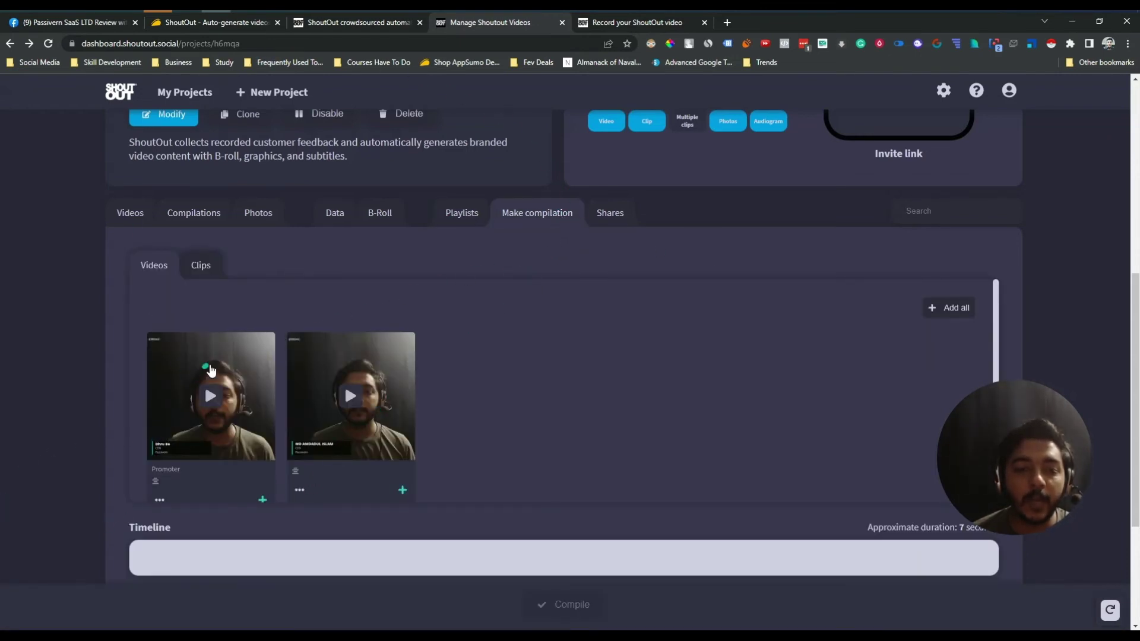
pyautogui.scroll(-1, 214, 383)
pyautogui.scroll(-1, 226, 415)
pyautogui.click(262, 461)
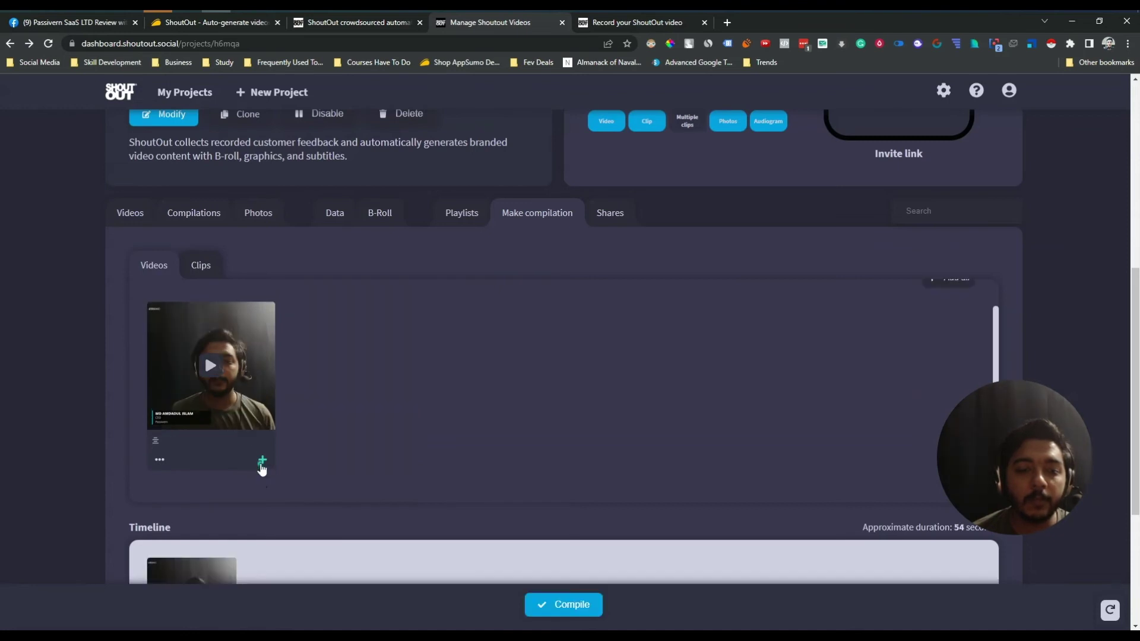
pyautogui.scroll(-2, 267, 475)
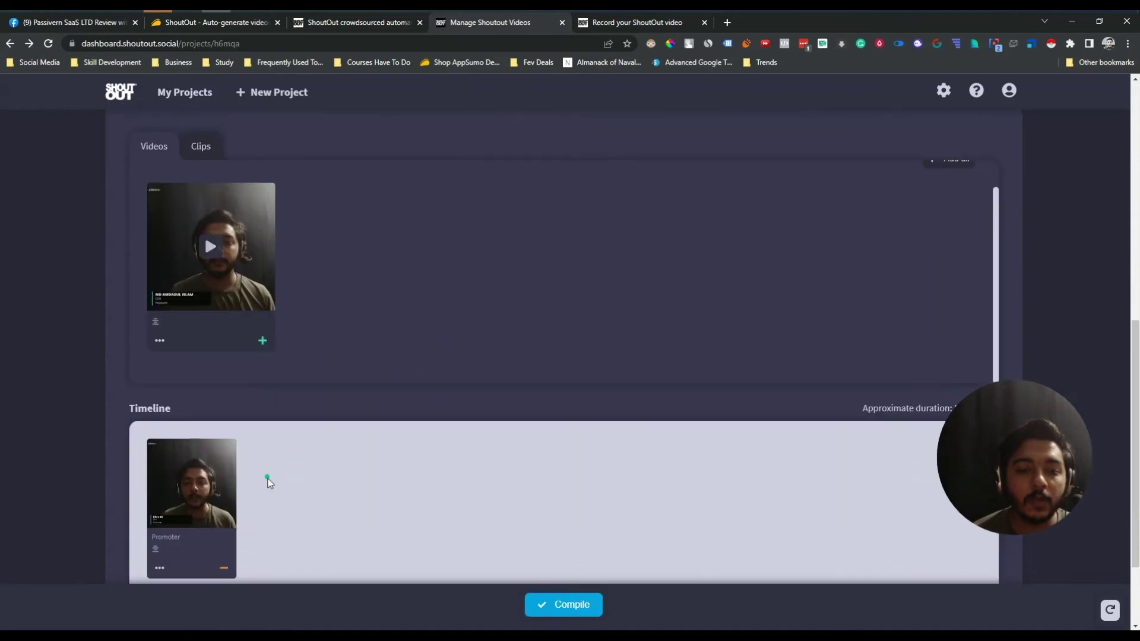
pyautogui.click(262, 341)
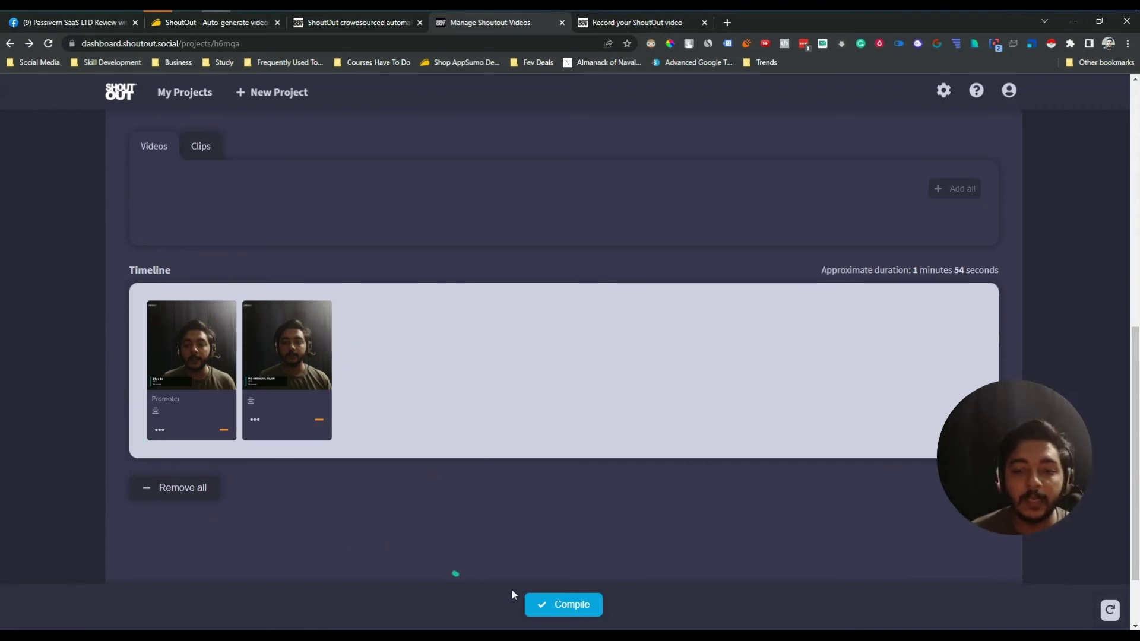
# Step: Compile the two-video timeline and check the new compilation's expected completion time
pyautogui.click(570, 612)
pyautogui.click(489, 361)
pyautogui.click(522, 402)
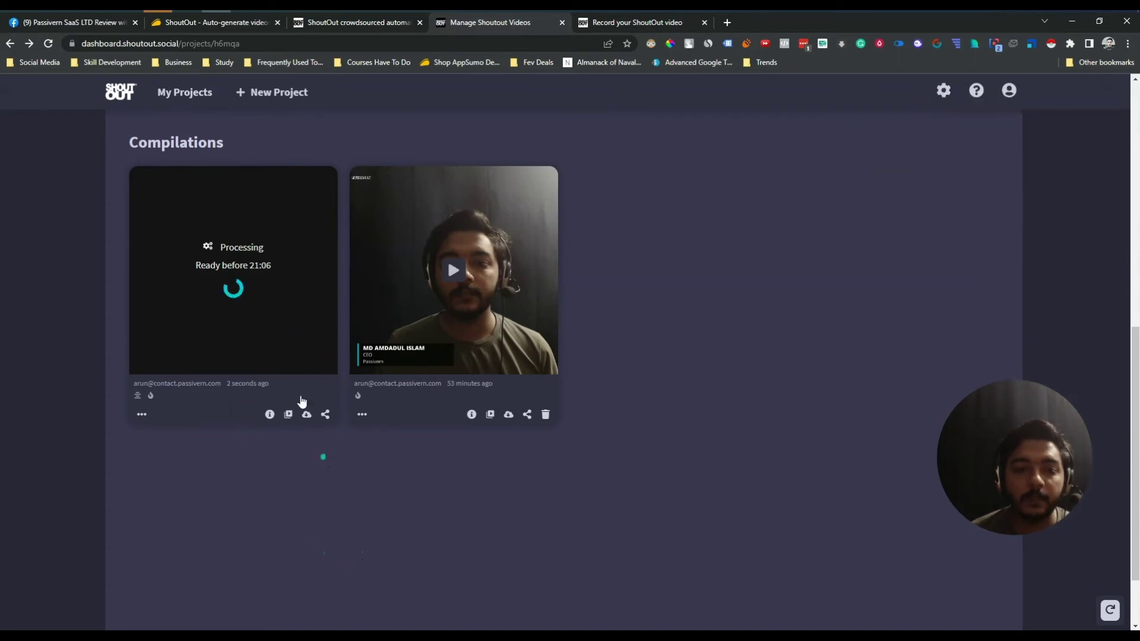
pyautogui.moveTo(248, 265); pyautogui.dragTo(272, 269)
pyautogui.click(282, 268)
# Step: Examine the project's record of video shares
pyautogui.scroll(4, 282, 268)
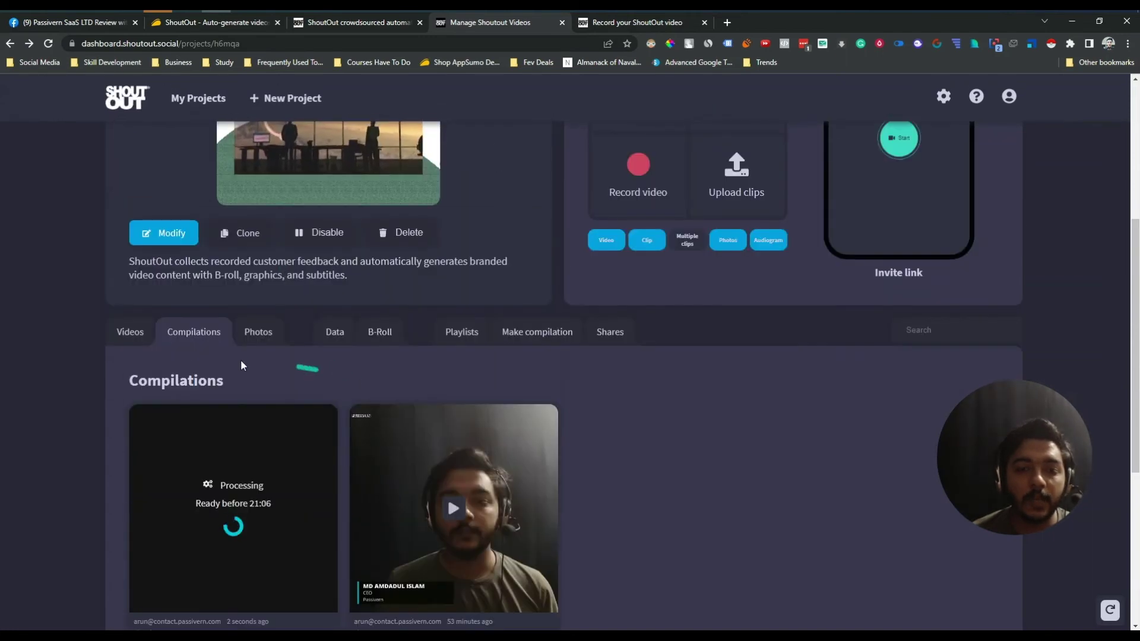
pyautogui.click(606, 336)
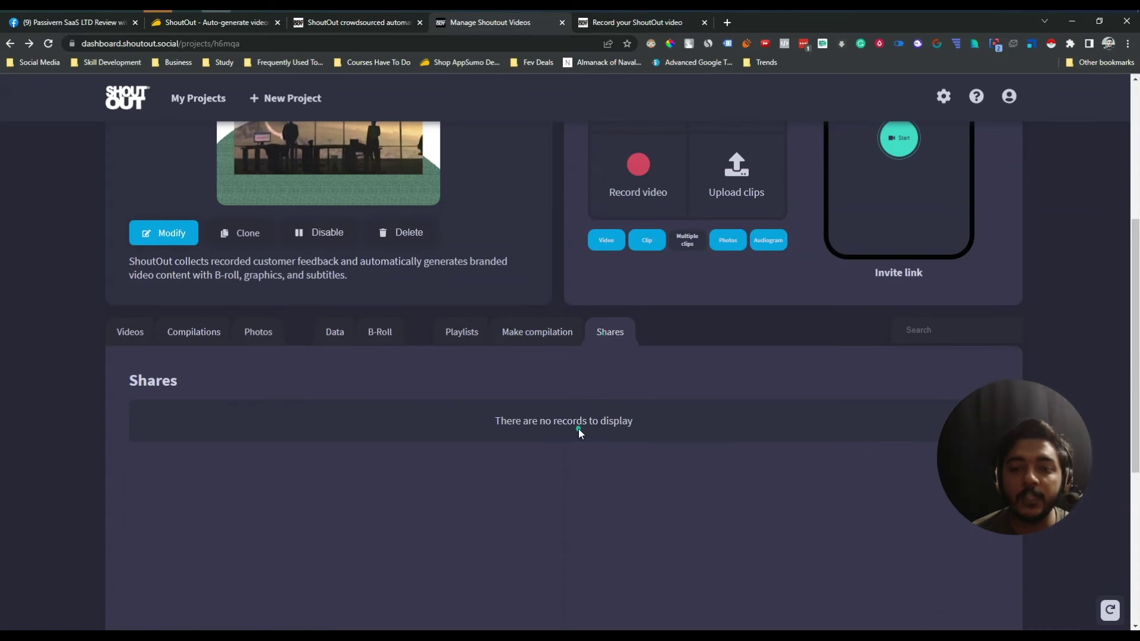
pyautogui.scroll(-3, 578, 430)
pyautogui.scroll(3, 578, 429)
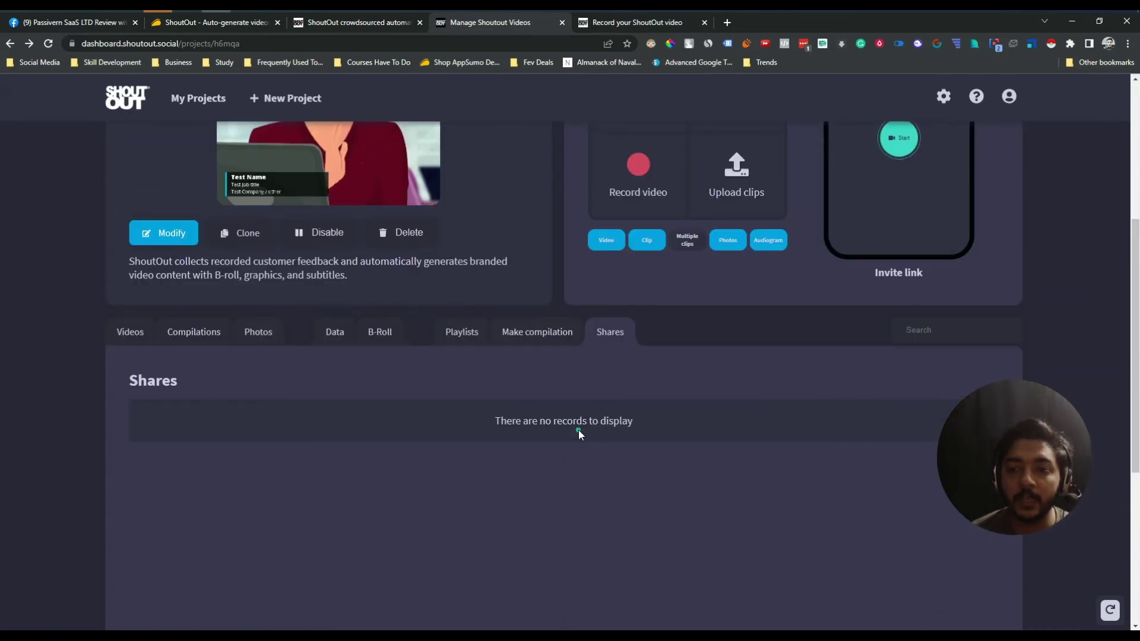
# Step: Review the Passive project's settings, including video options, privacy, audio wave colours, invite link and requested contributor information
pyautogui.scroll(5, 578, 429)
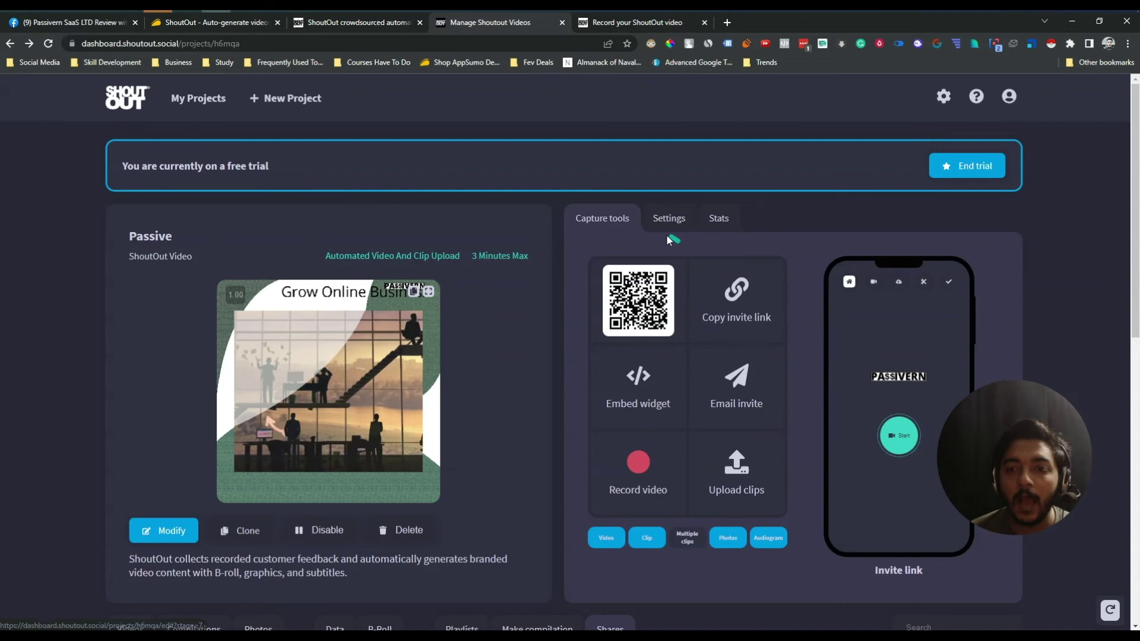
pyautogui.click(656, 219)
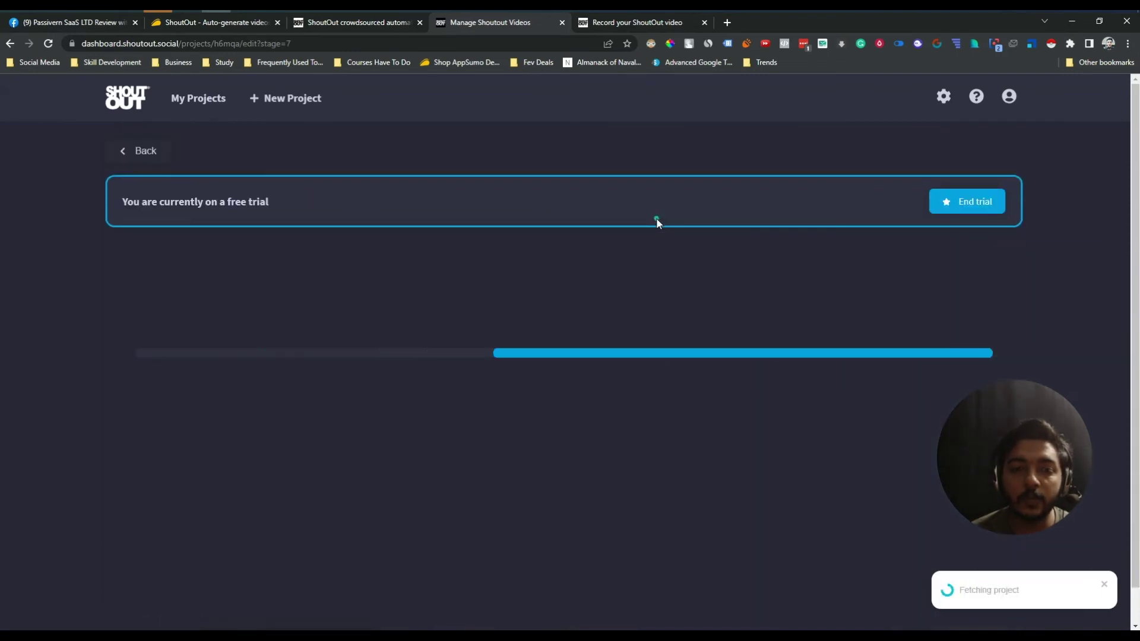
pyautogui.scroll(-20, 410, 361)
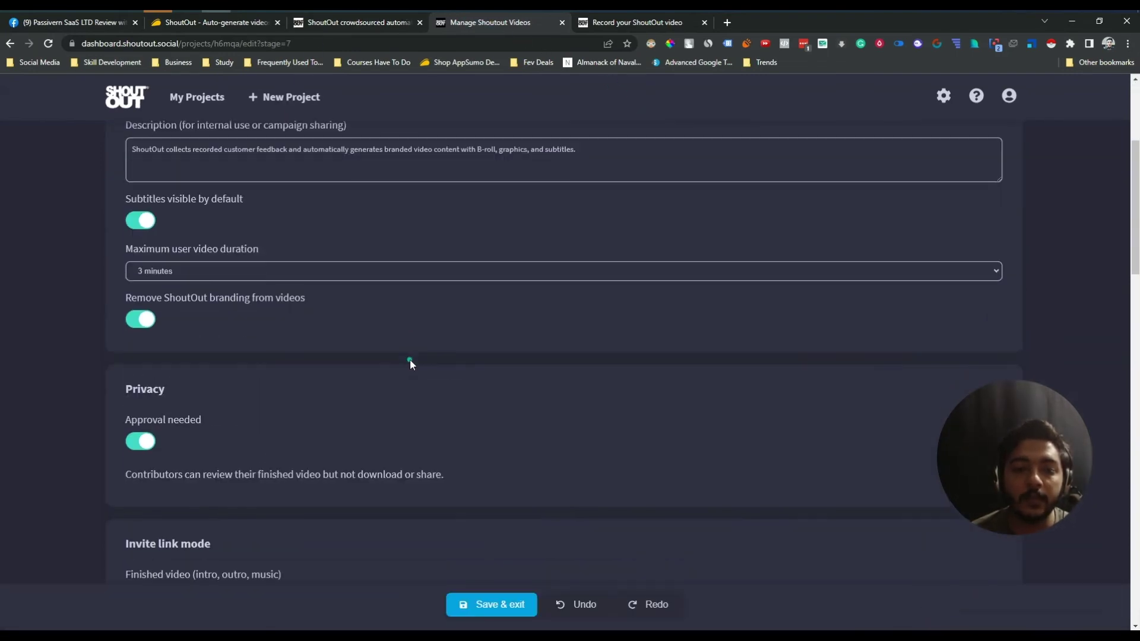
pyautogui.scroll(20, 410, 362)
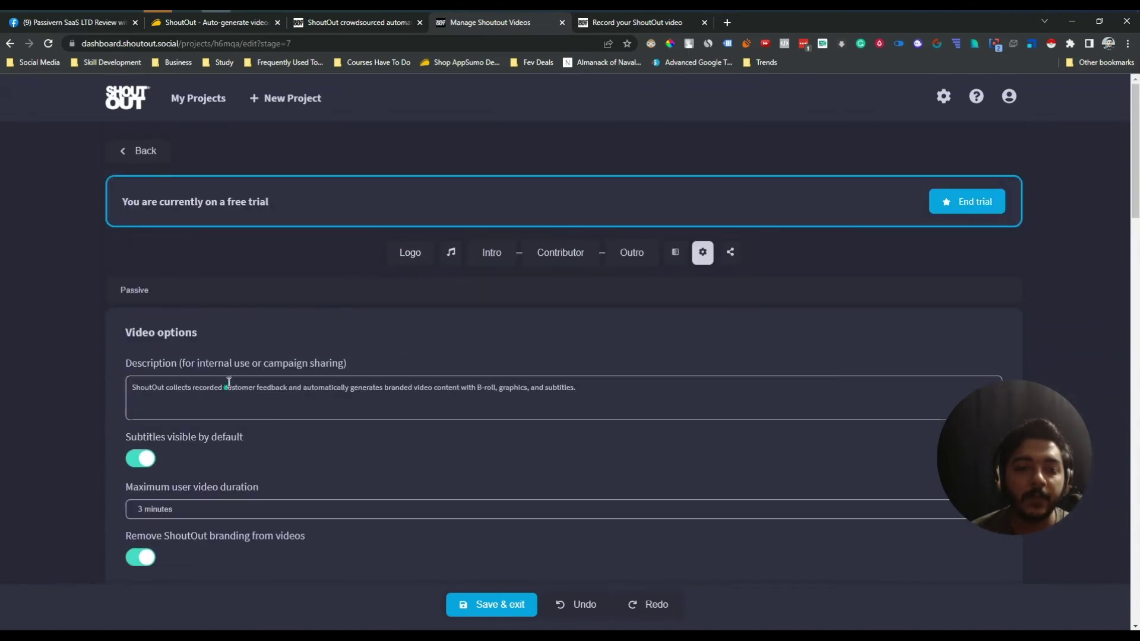
pyautogui.scroll(-8, 229, 381)
pyautogui.scroll(-20, 230, 381)
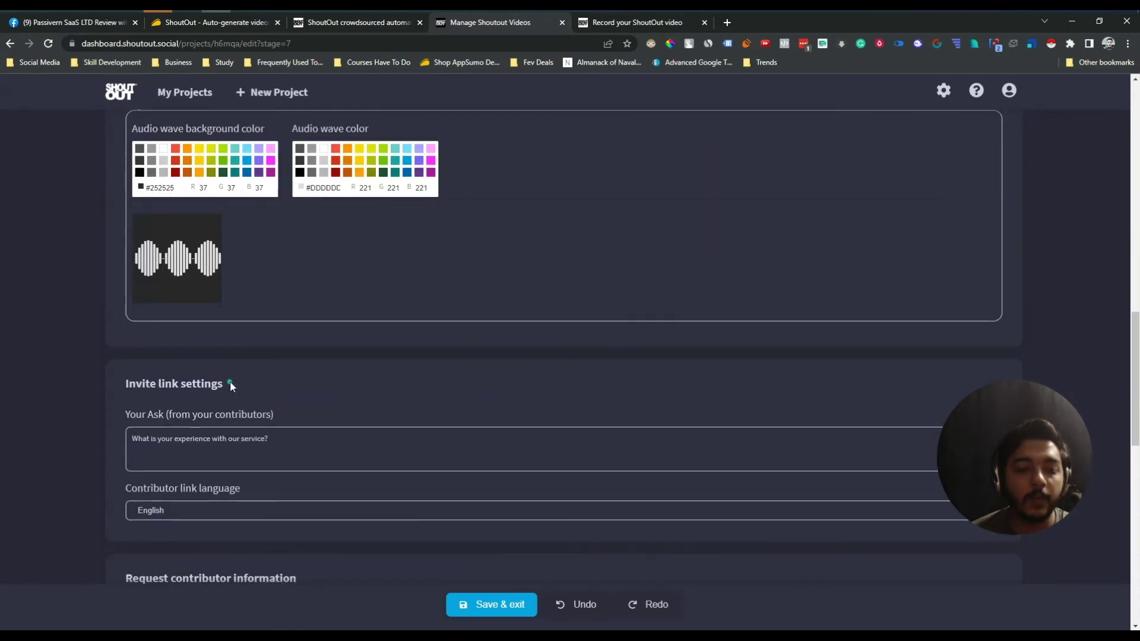
pyautogui.scroll(7, 230, 381)
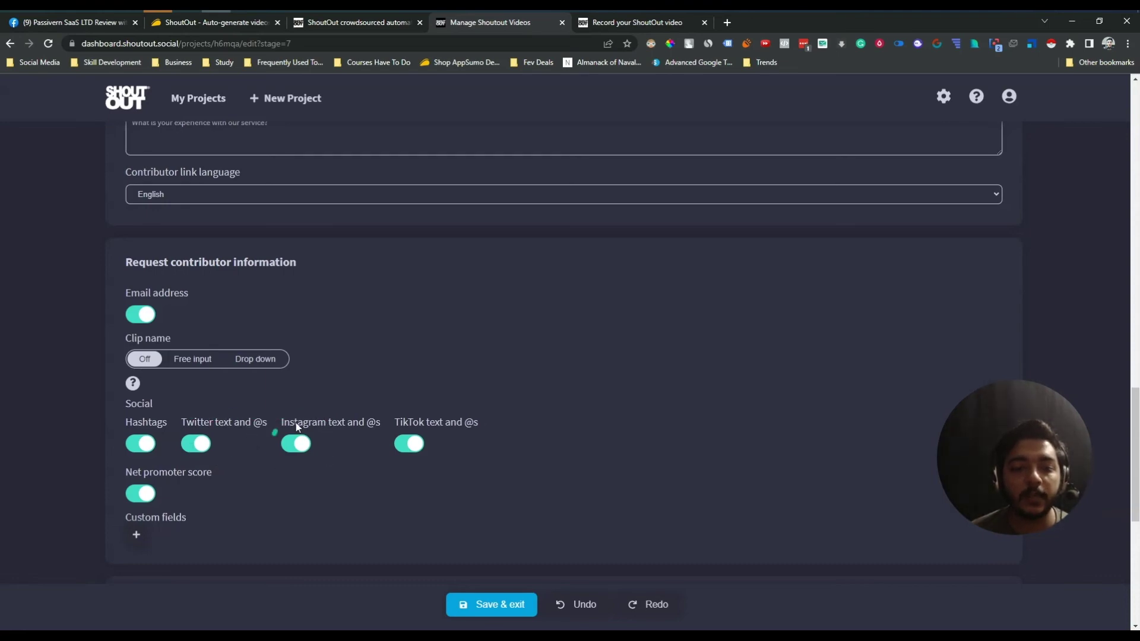
pyautogui.scroll(20, 485, 483)
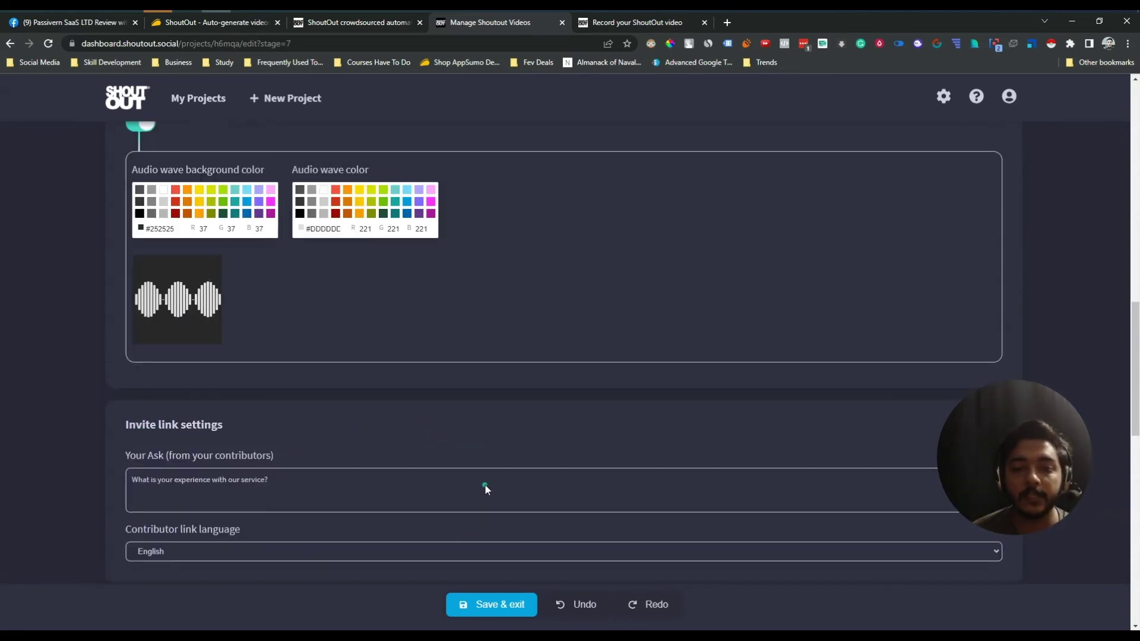
# Step: Examine the Passive project's logo choices and its music source, volume and Uplifting track list
pyautogui.click(410, 253)
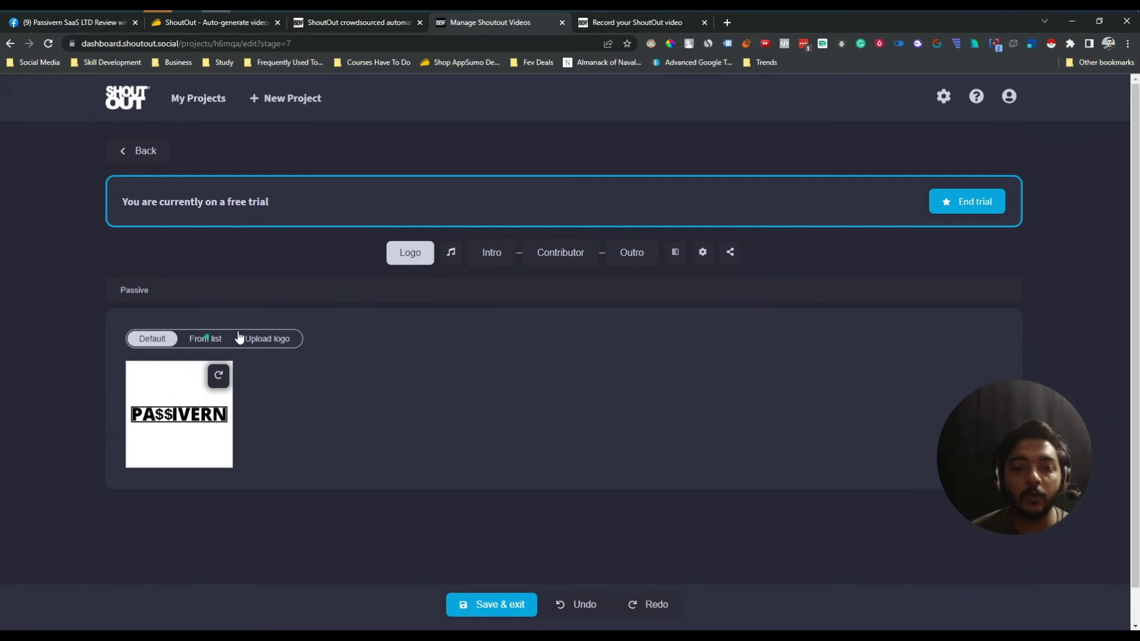
pyautogui.click(457, 253)
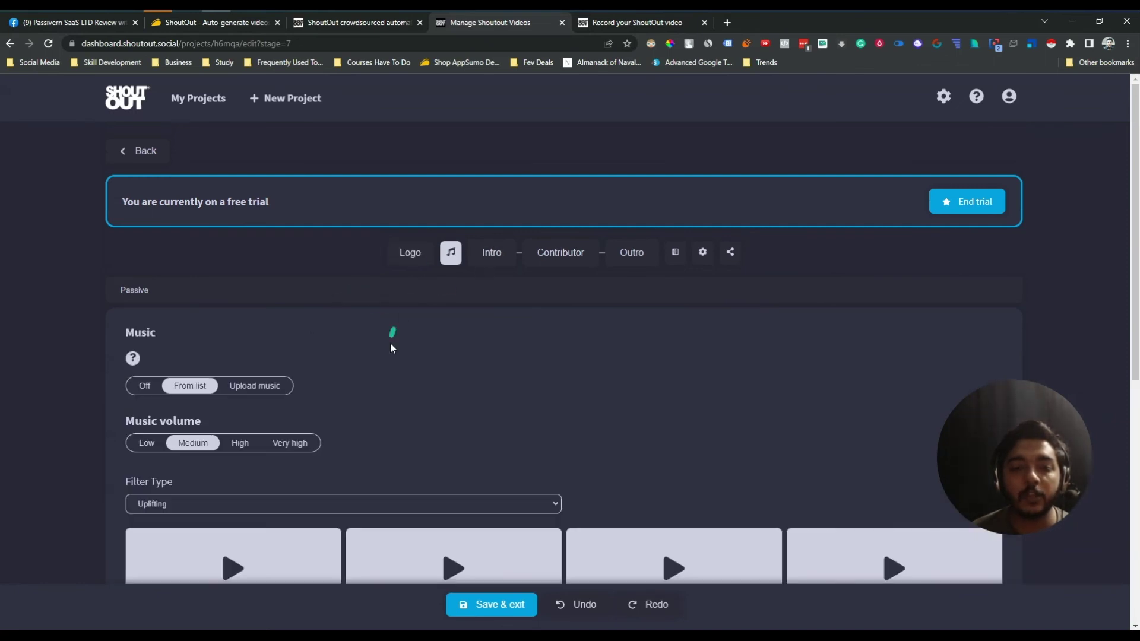
pyautogui.scroll(-2, 390, 343)
pyautogui.scroll(-2, 67, 444)
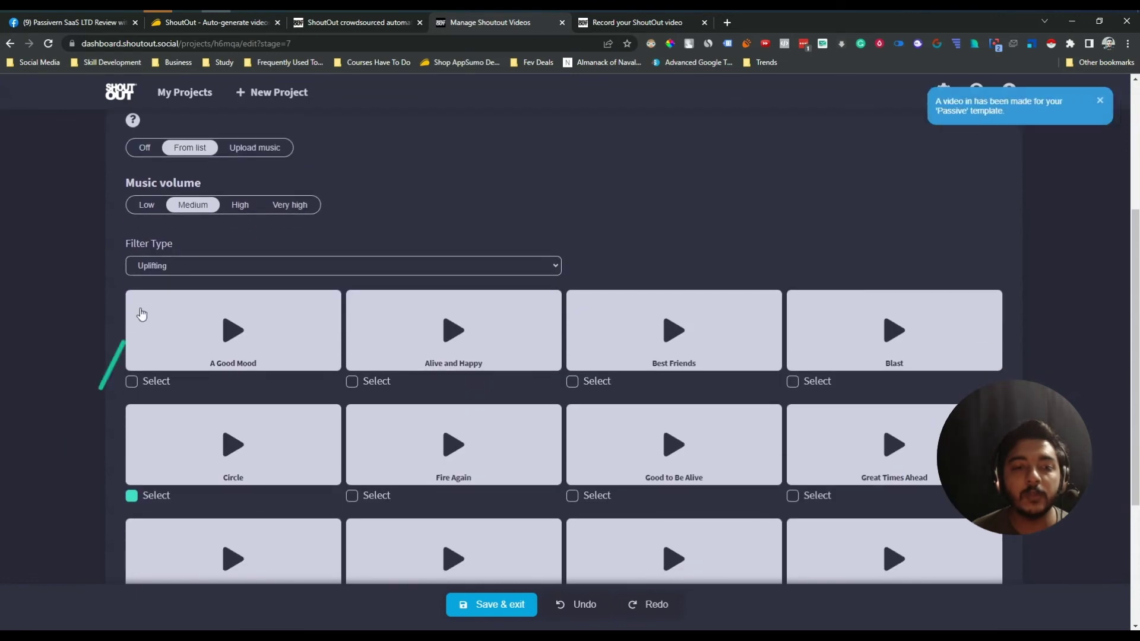
pyautogui.scroll(-4, 141, 313)
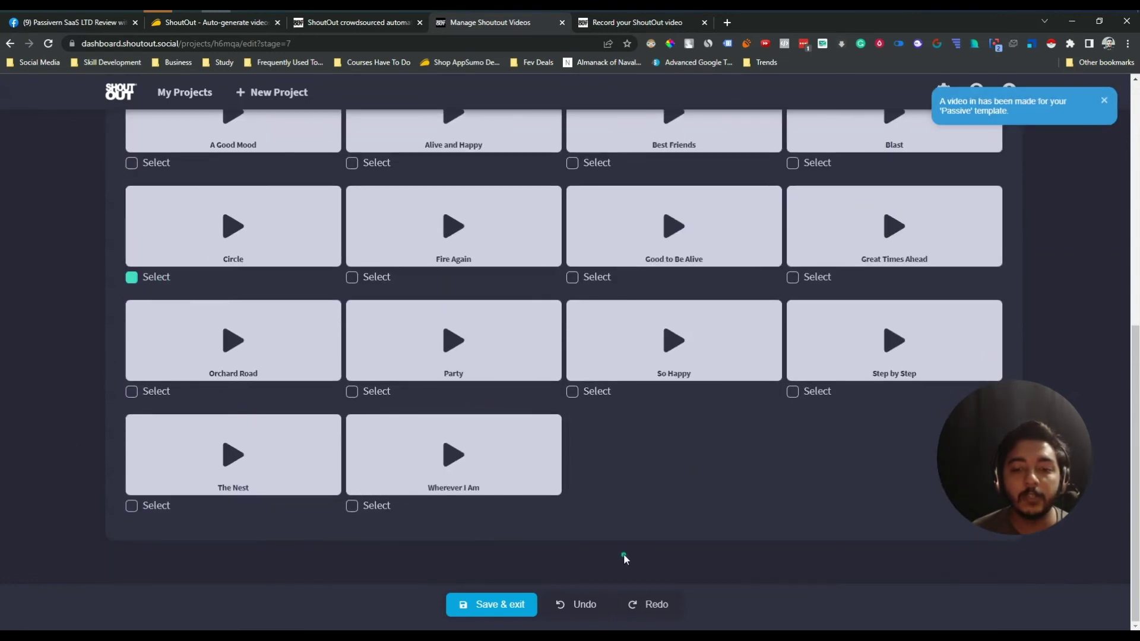
pyautogui.scroll(7, 623, 553)
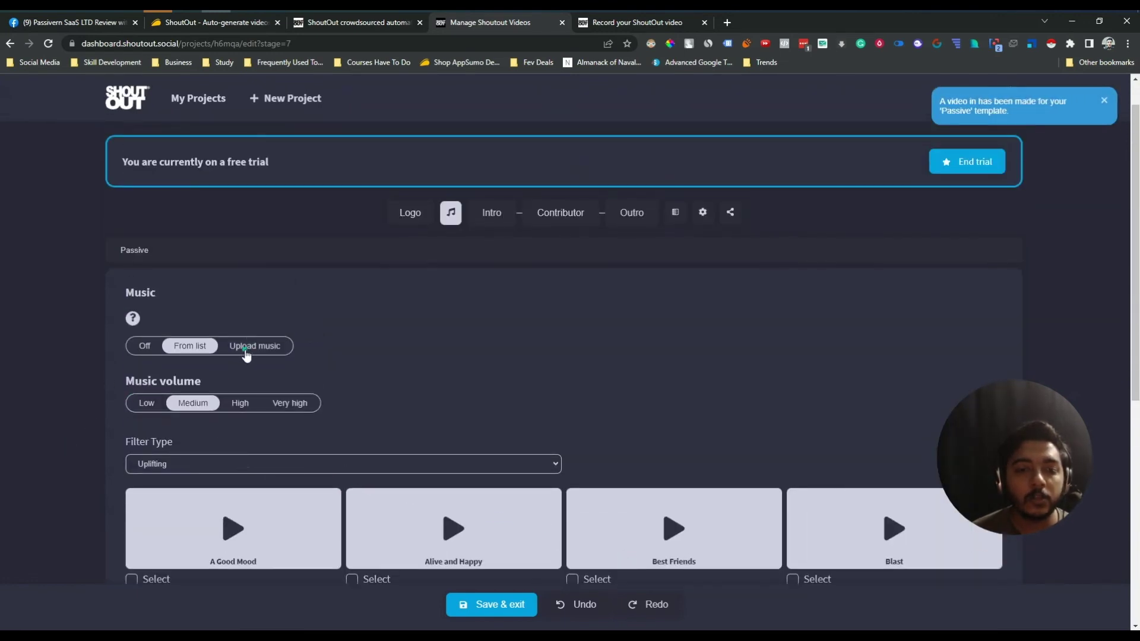
# Step: Examine the intro's video options and the contributor clip's layout and caption settings
pyautogui.click(491, 221)
pyautogui.scroll(-3, 419, 390)
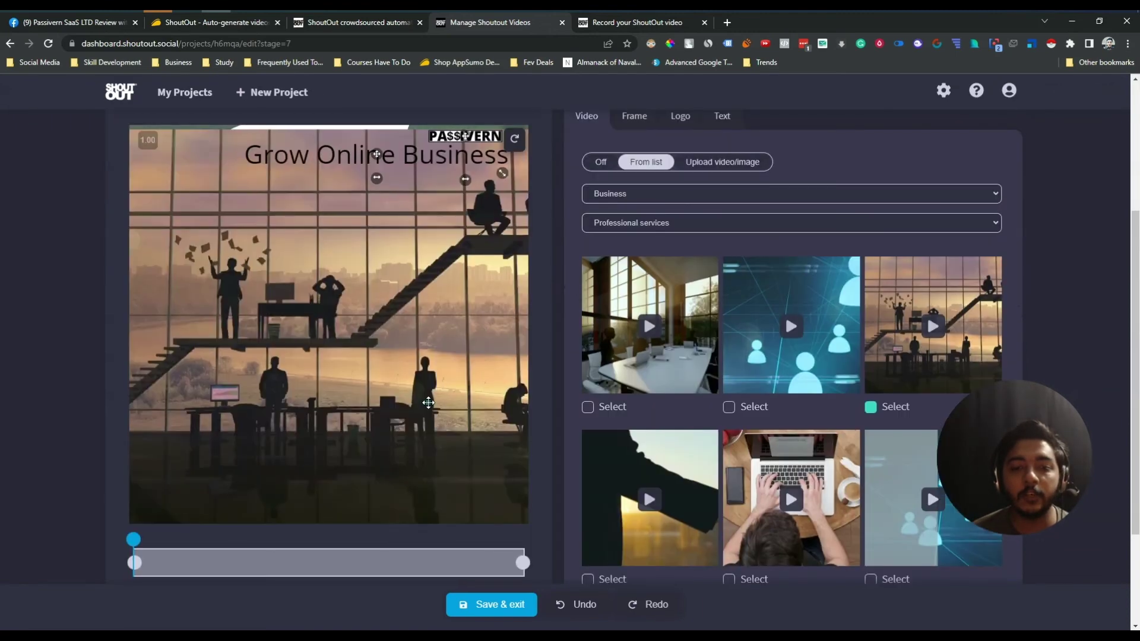
pyautogui.scroll(3, 475, 273)
pyautogui.click(546, 217)
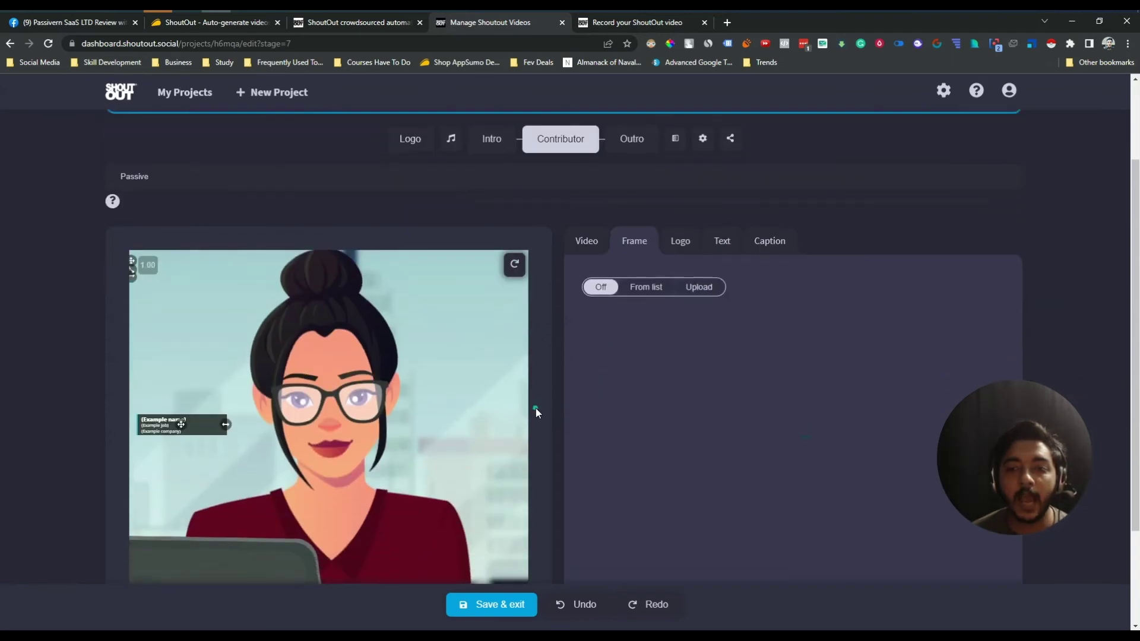
pyautogui.scroll(-2, 535, 407)
pyautogui.moveTo(188, 473)
pyautogui.mouseDown()
pyautogui.moveTo(171, 398)
pyautogui.moveTo(185, 360)
pyautogui.moveTo(163, 447)
pyautogui.moveTo(172, 466)
pyautogui.mouseUp()
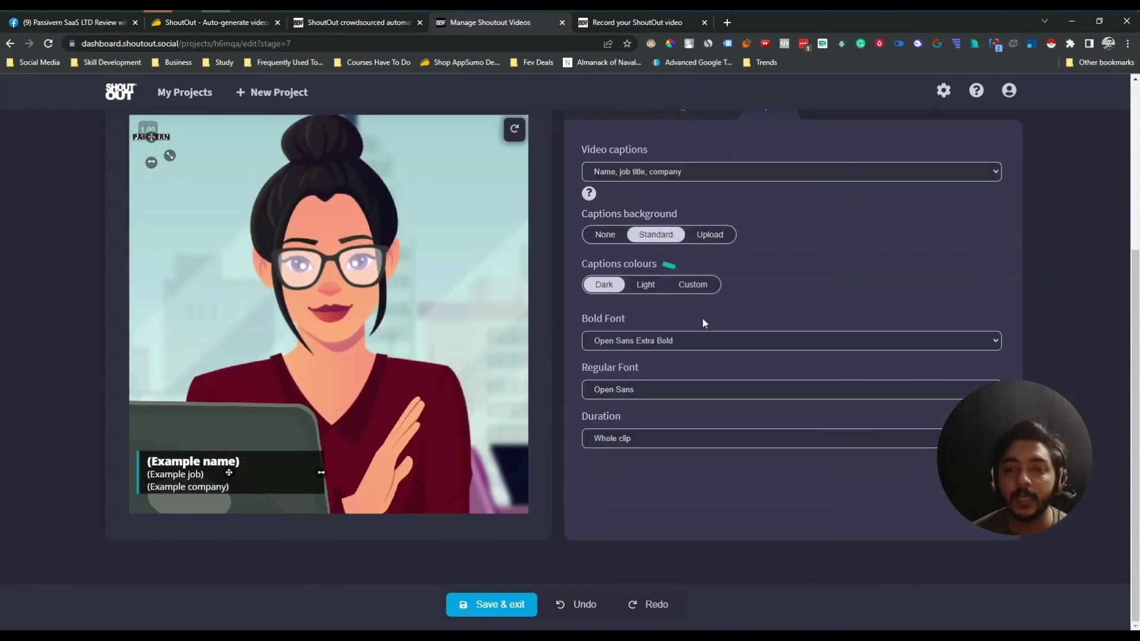
pyautogui.scroll(3, 642, 398)
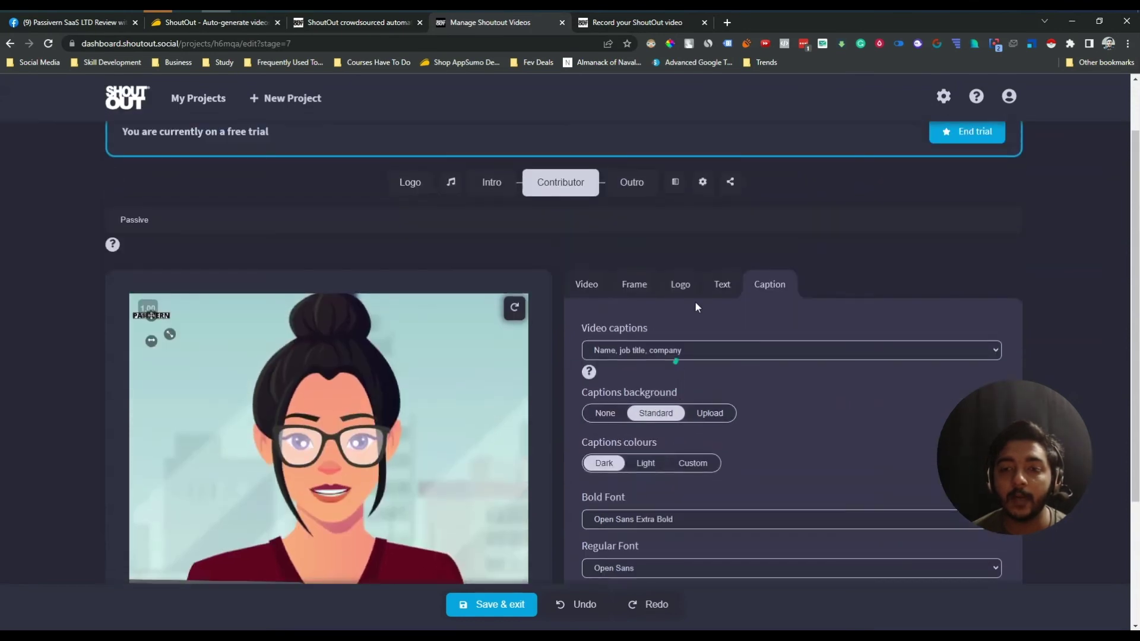
# Step: Look over the outro, the transition styles and the project's general video and invite link options
pyautogui.click(630, 184)
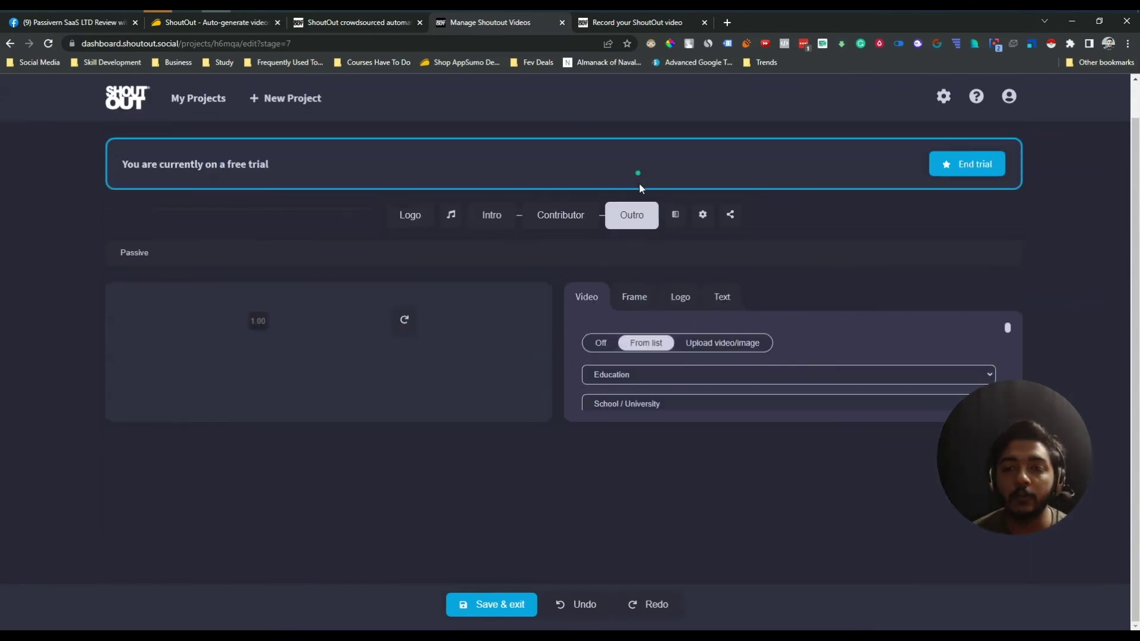
pyautogui.click(677, 183)
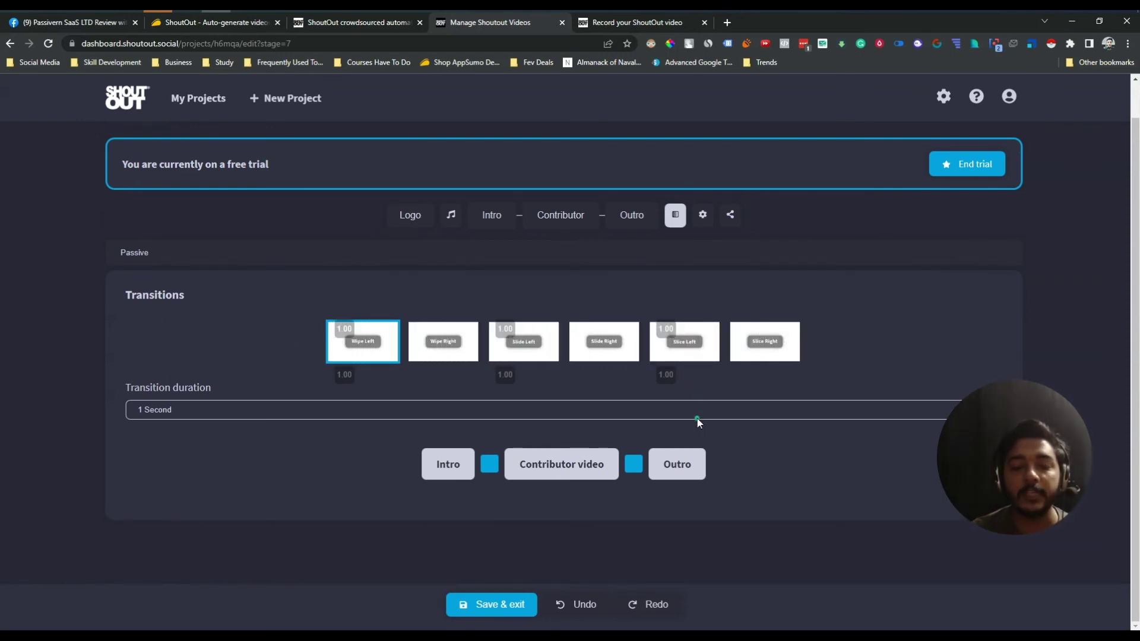
pyautogui.click(702, 215)
pyautogui.scroll(-12, 228, 368)
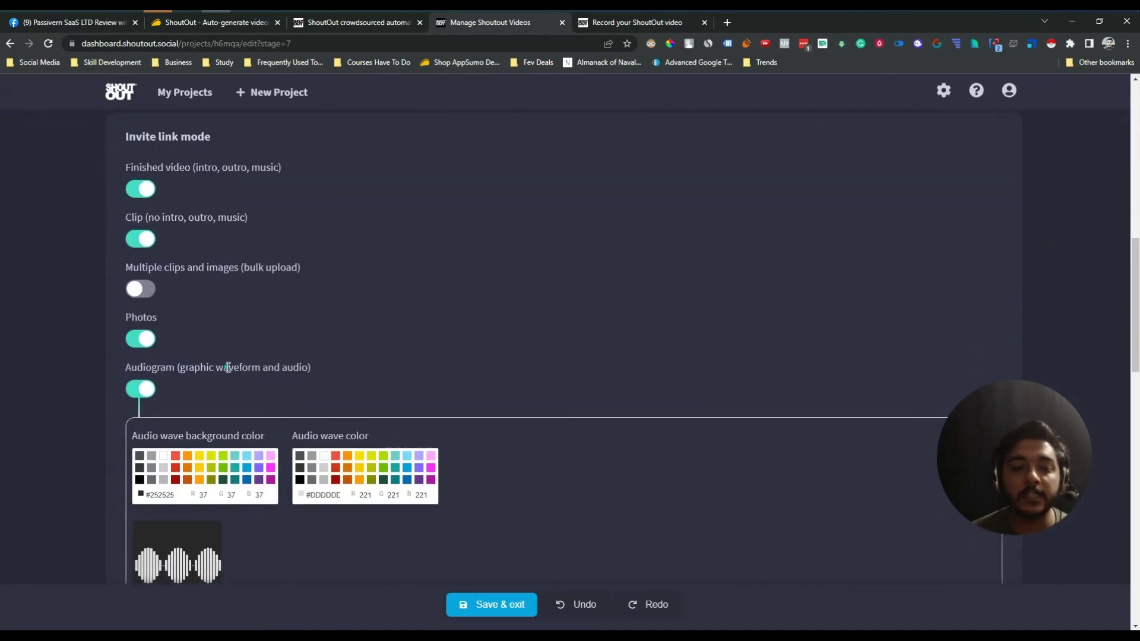
pyautogui.scroll(11, 228, 369)
pyautogui.scroll(2, 226, 365)
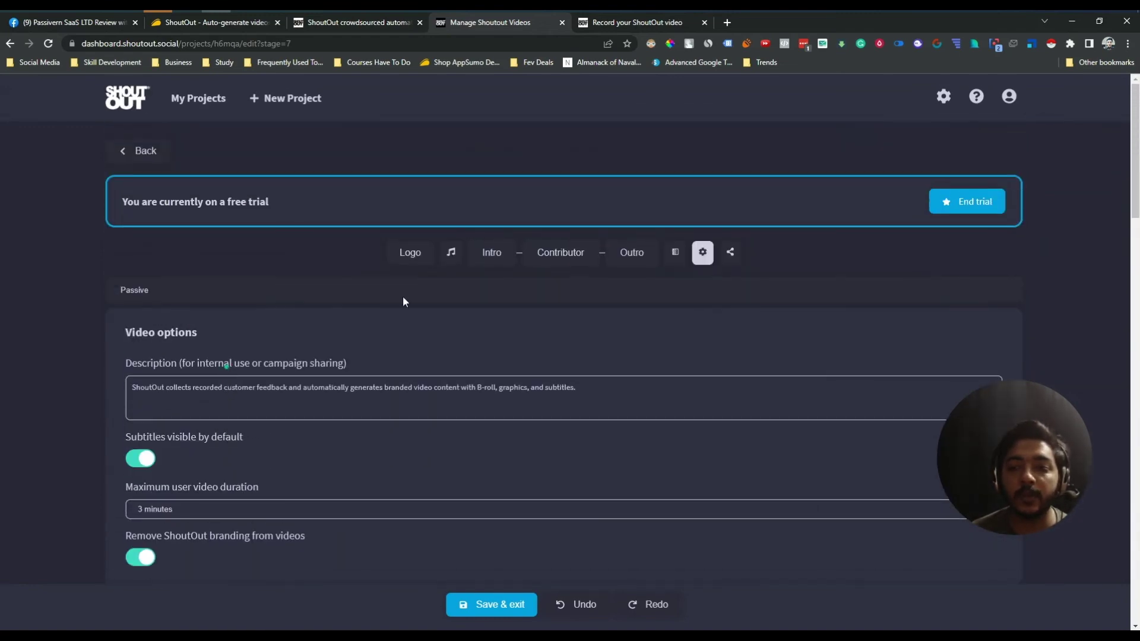
# Step: Examine the shareable link's sharing title, description and hashtags together with the share card preview
pyautogui.click(733, 252)
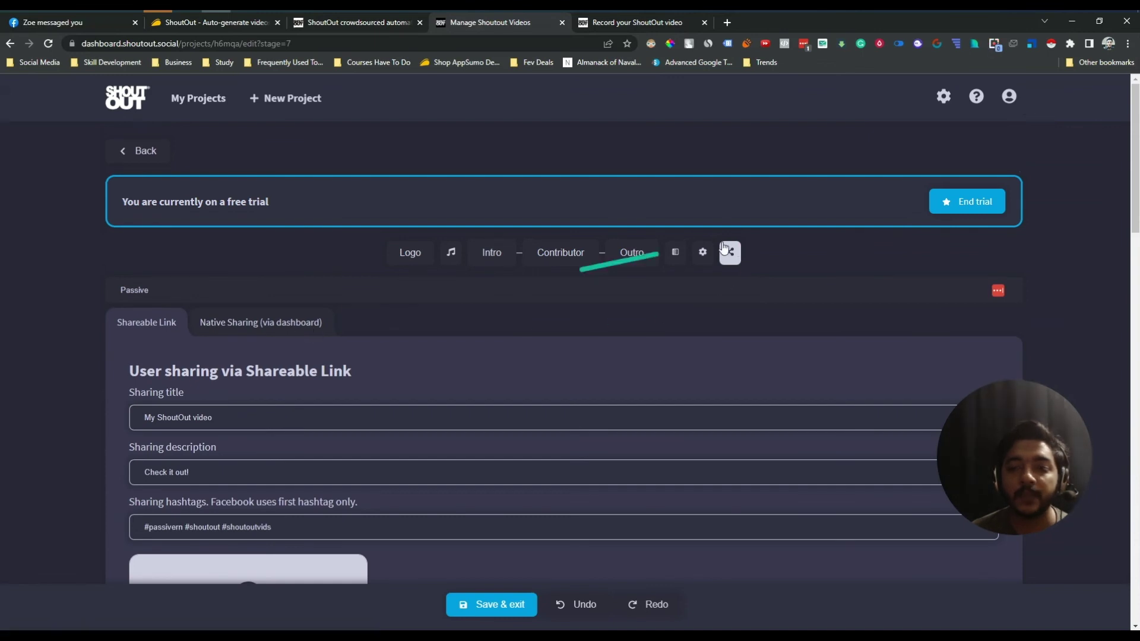
pyautogui.scroll(-3, 663, 335)
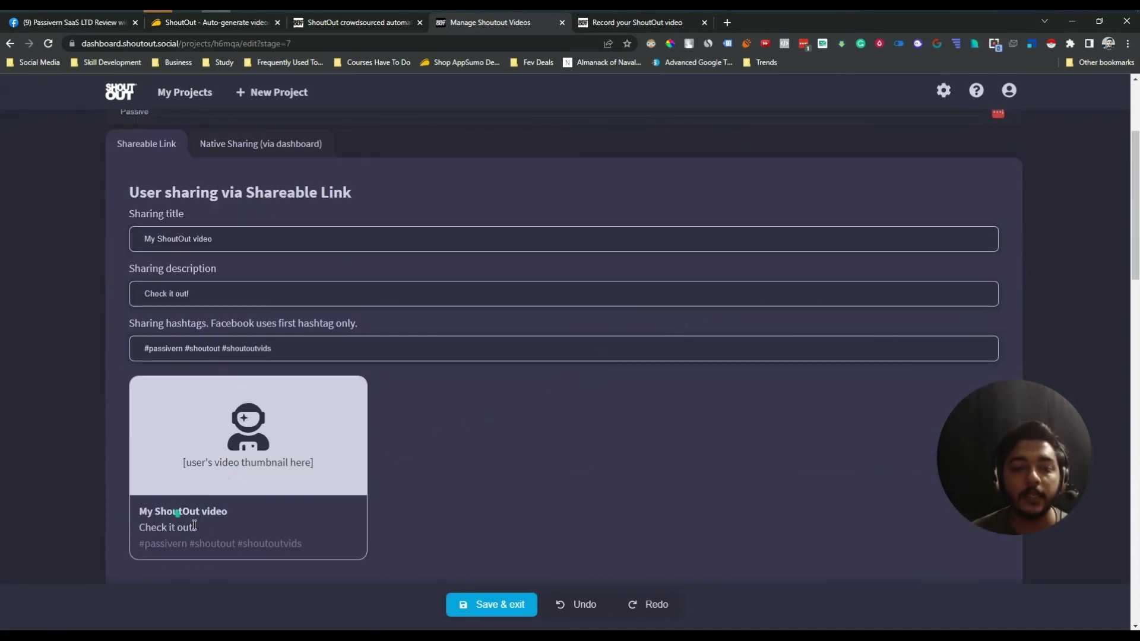
pyautogui.moveTo(139, 226); pyautogui.dragTo(190, 222)
pyautogui.click(191, 237)
pyautogui.doubleClick(202, 239)
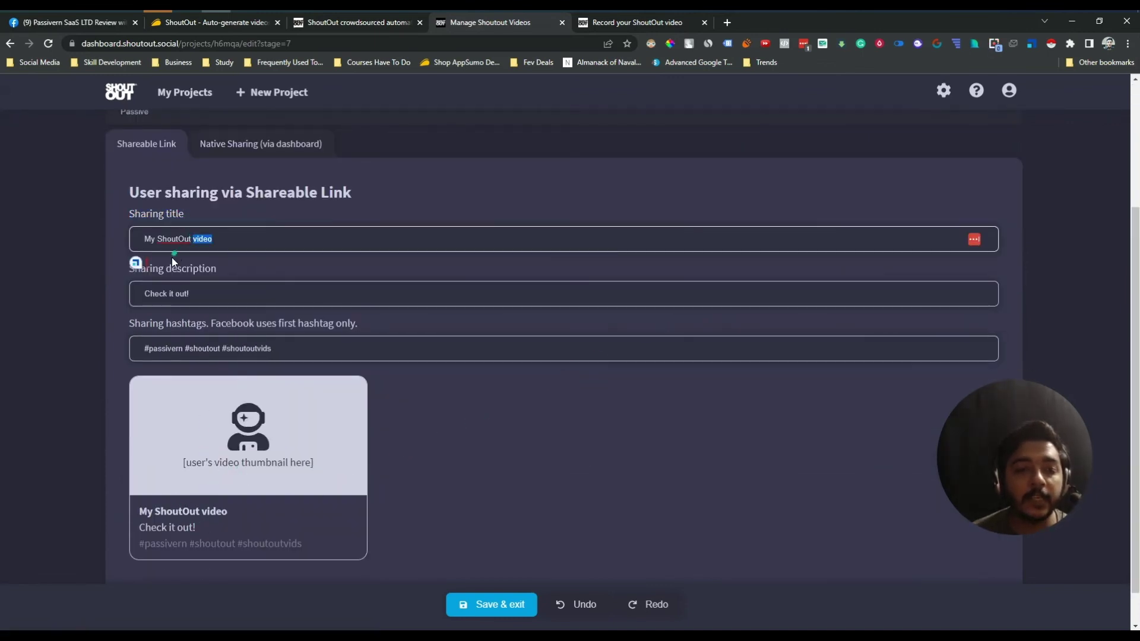
pyautogui.tripleClick(190, 269)
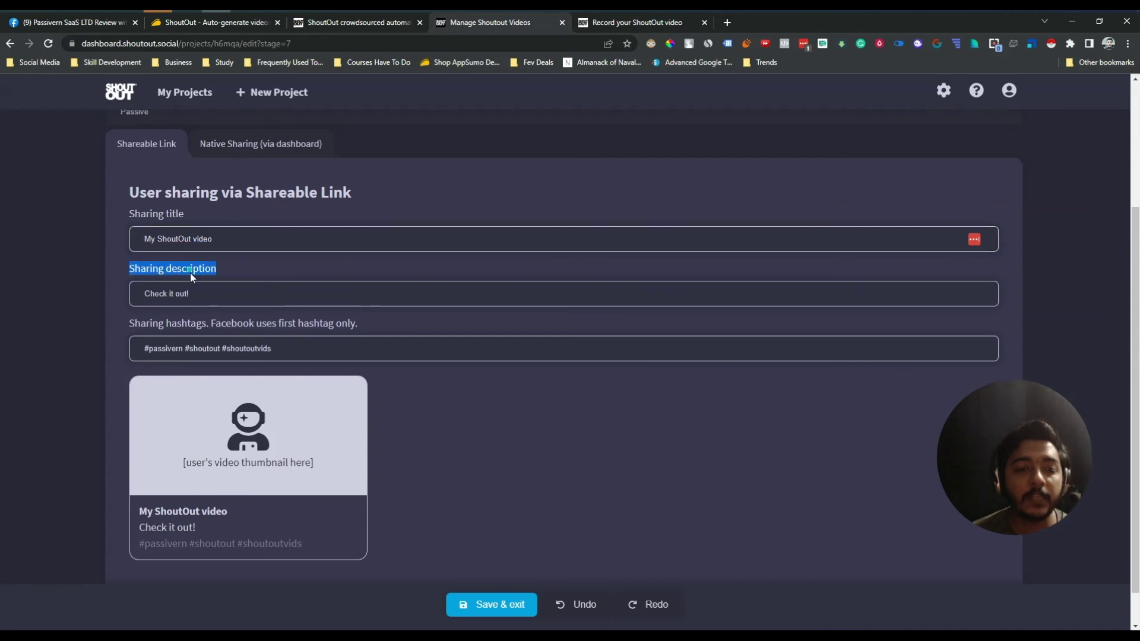
pyautogui.tripleClick(203, 325)
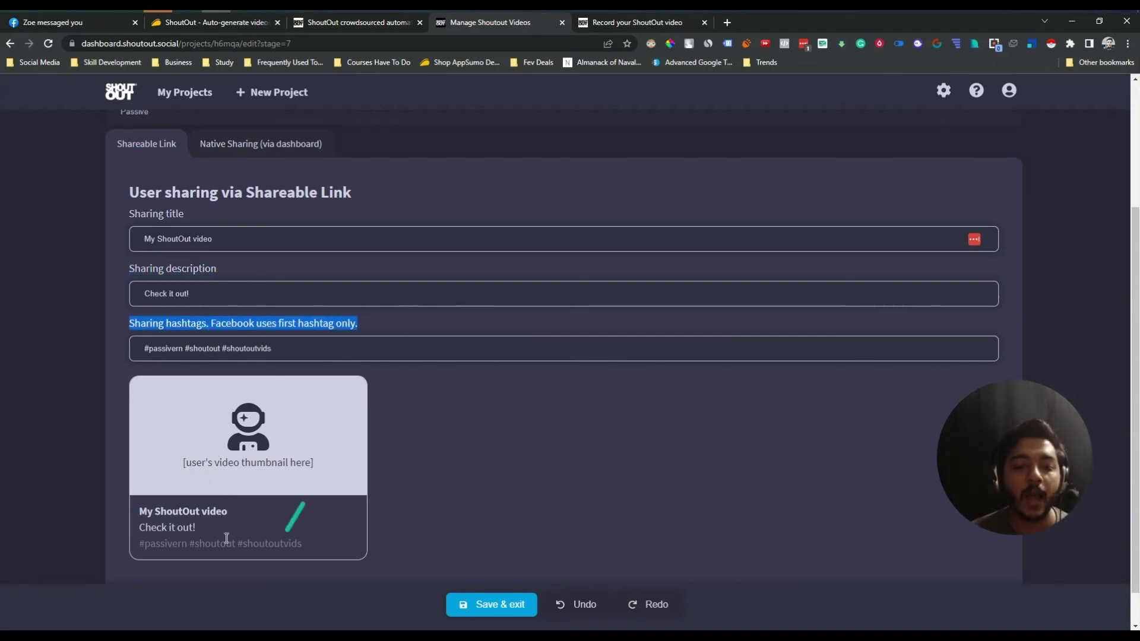
pyautogui.click(441, 497)
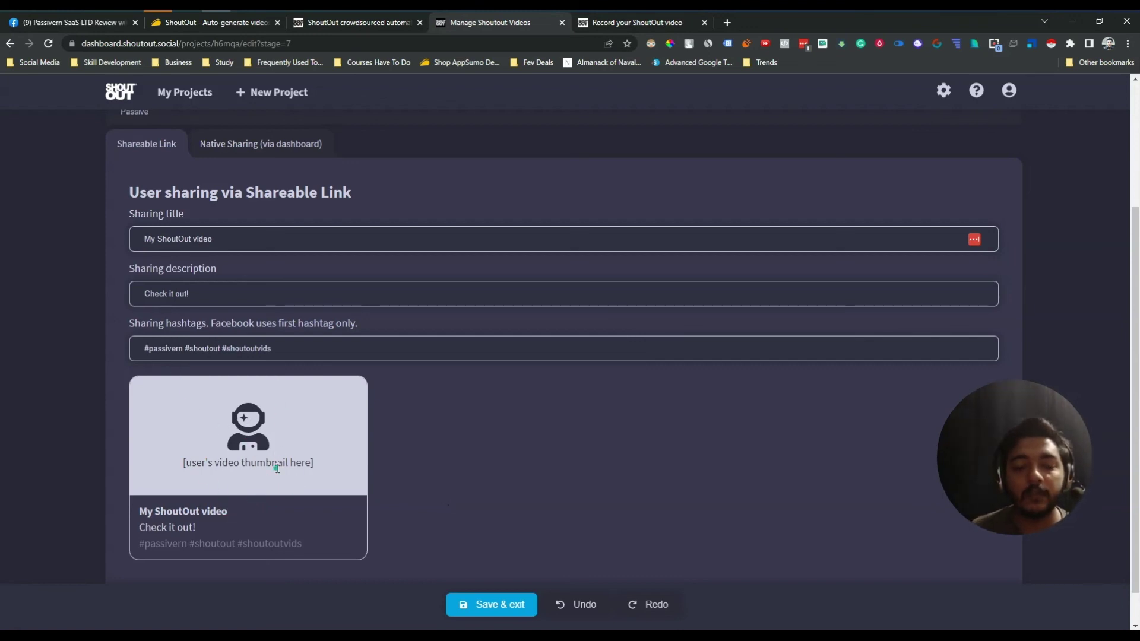
pyautogui.moveTo(145, 292); pyautogui.dragTo(214, 279)
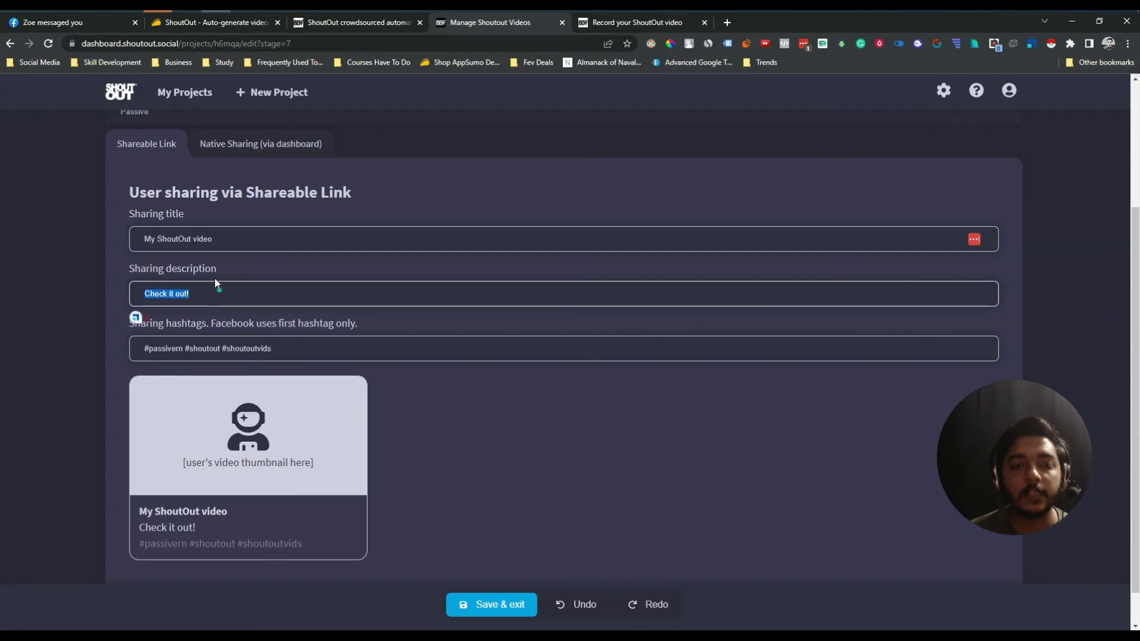
pyautogui.moveTo(166, 236); pyautogui.dragTo(234, 253)
pyautogui.moveTo(203, 344); pyautogui.dragTo(259, 348)
pyautogui.click(261, 348)
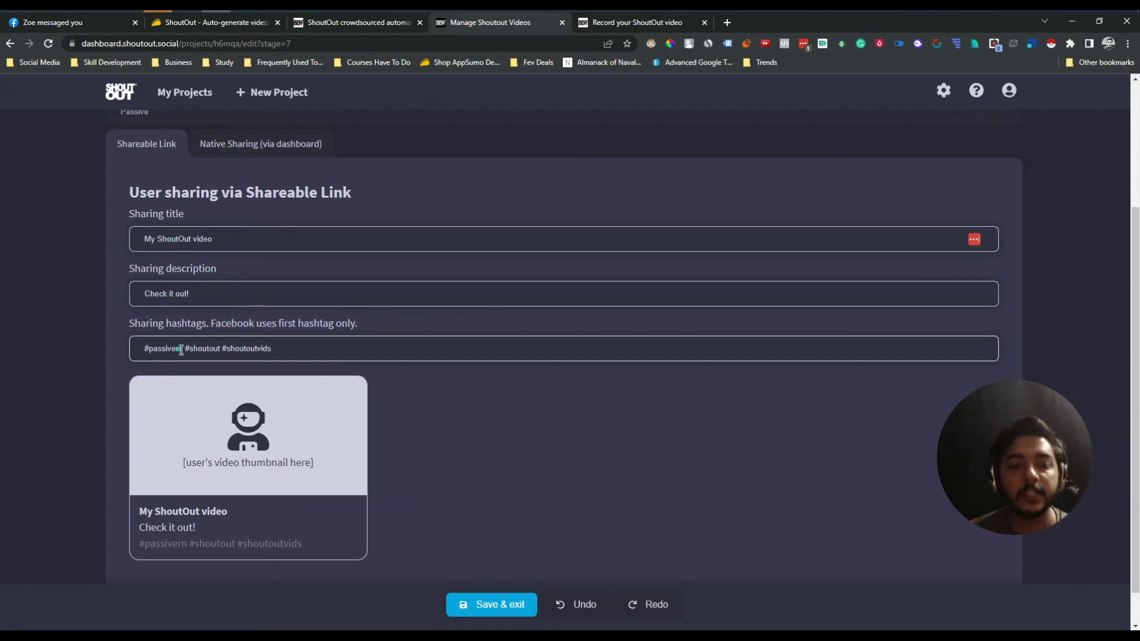
# Step: Examine the native sharing texts and hashtags for Twitter, YouTube, Facebook and LinkedIn
pyautogui.scroll(3, 416, 357)
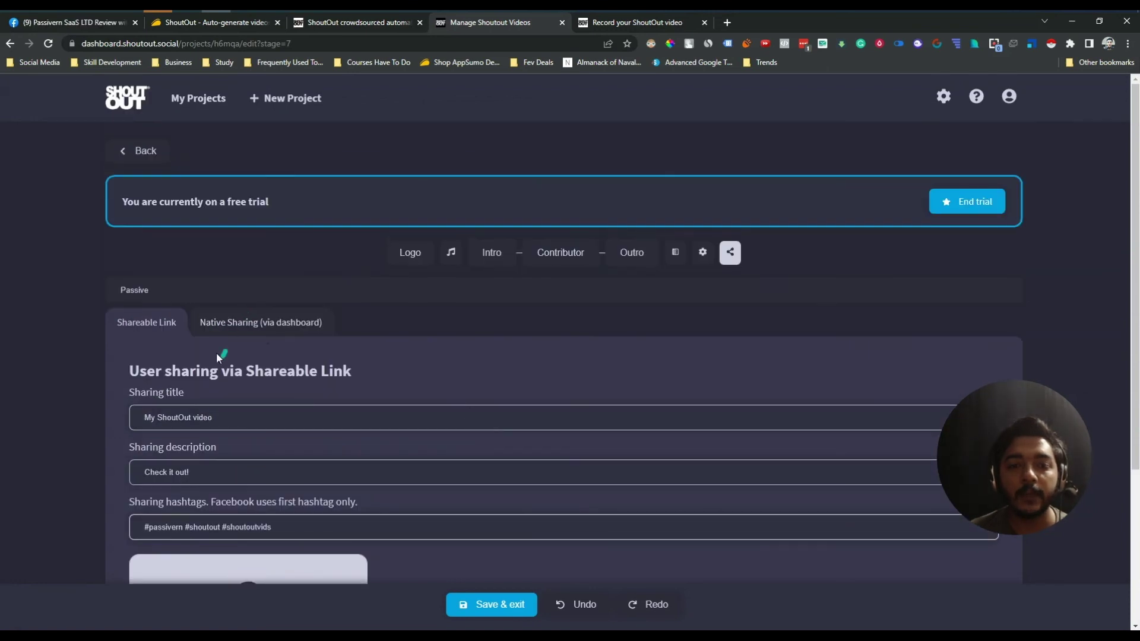
pyautogui.click(220, 324)
pyautogui.scroll(-2, 294, 354)
pyautogui.click(174, 301)
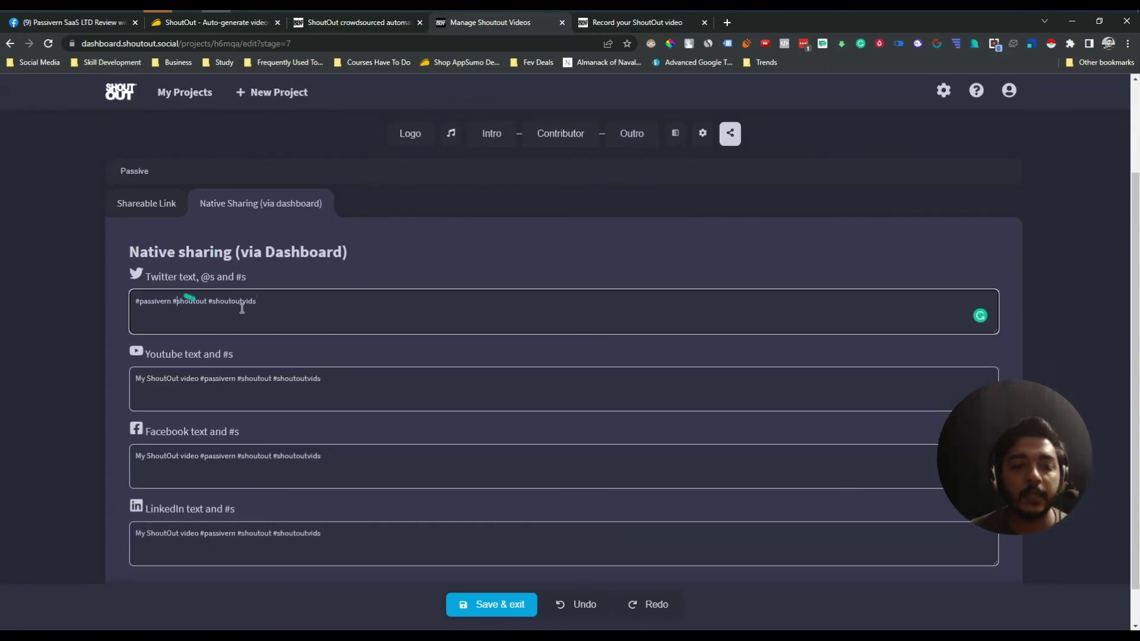
pyautogui.moveTo(274, 304); pyautogui.dragTo(136, 304)
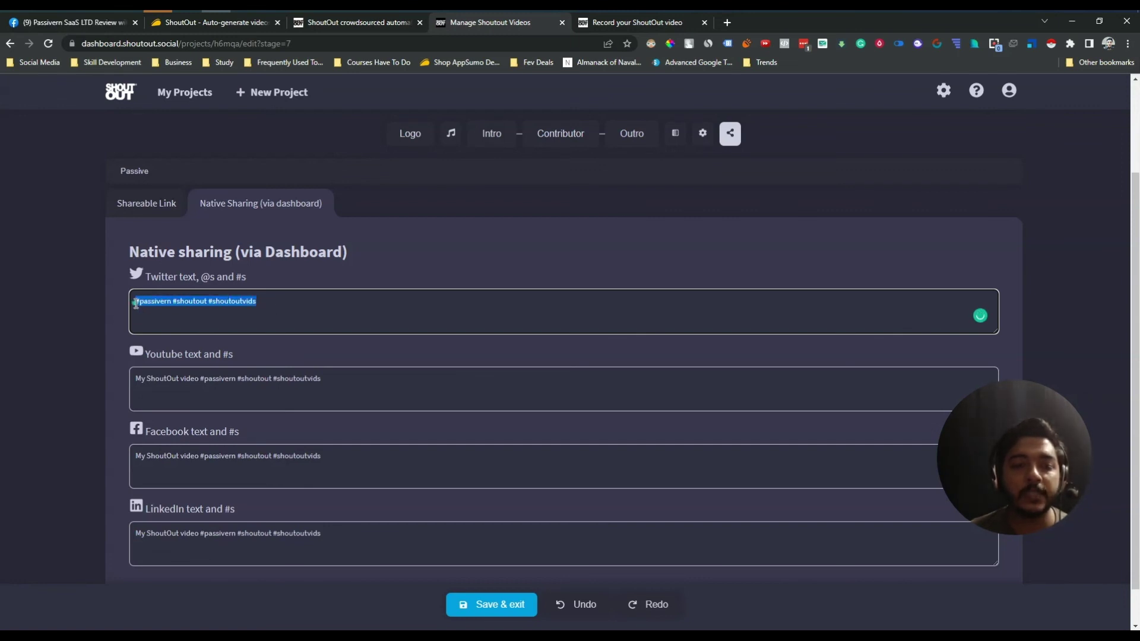
pyautogui.moveTo(344, 378); pyautogui.dragTo(131, 381)
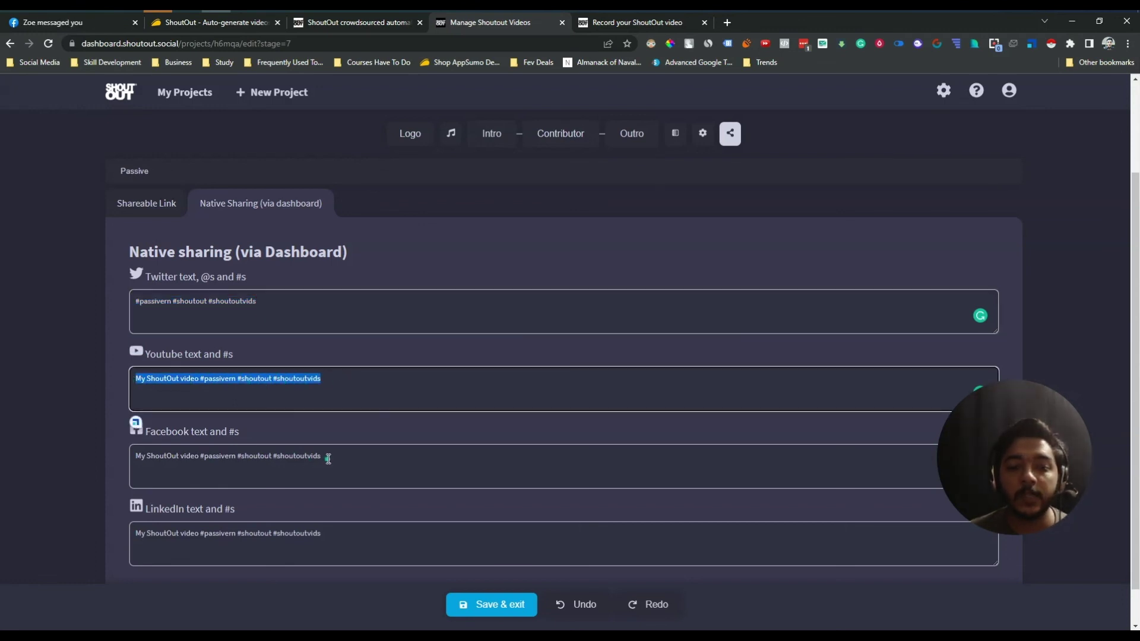
pyautogui.moveTo(327, 457); pyautogui.dragTo(133, 456)
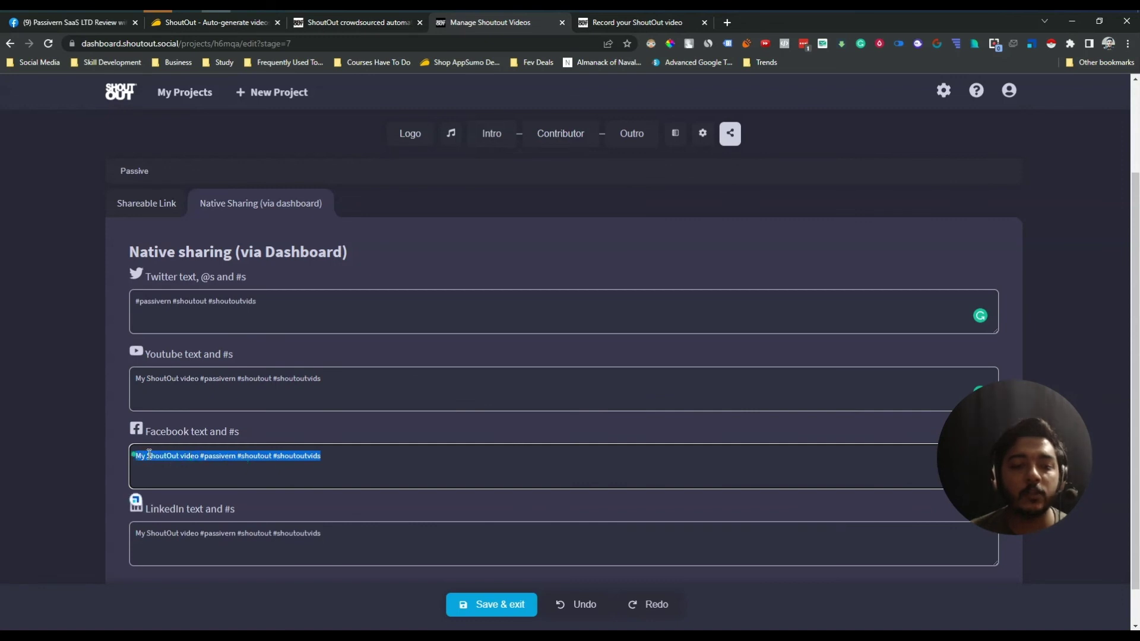
pyautogui.scroll(-1, 364, 447)
pyautogui.scroll(3, 364, 448)
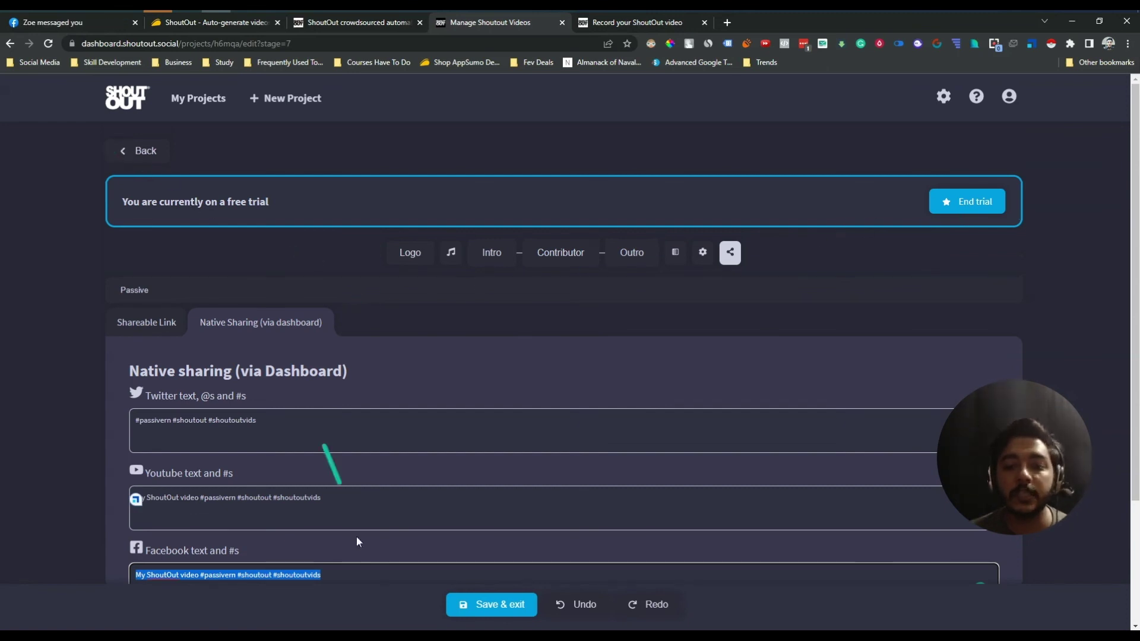
# Step: Save the Passive project and return through its overview and the project list to the account dashboard
pyautogui.click(489, 615)
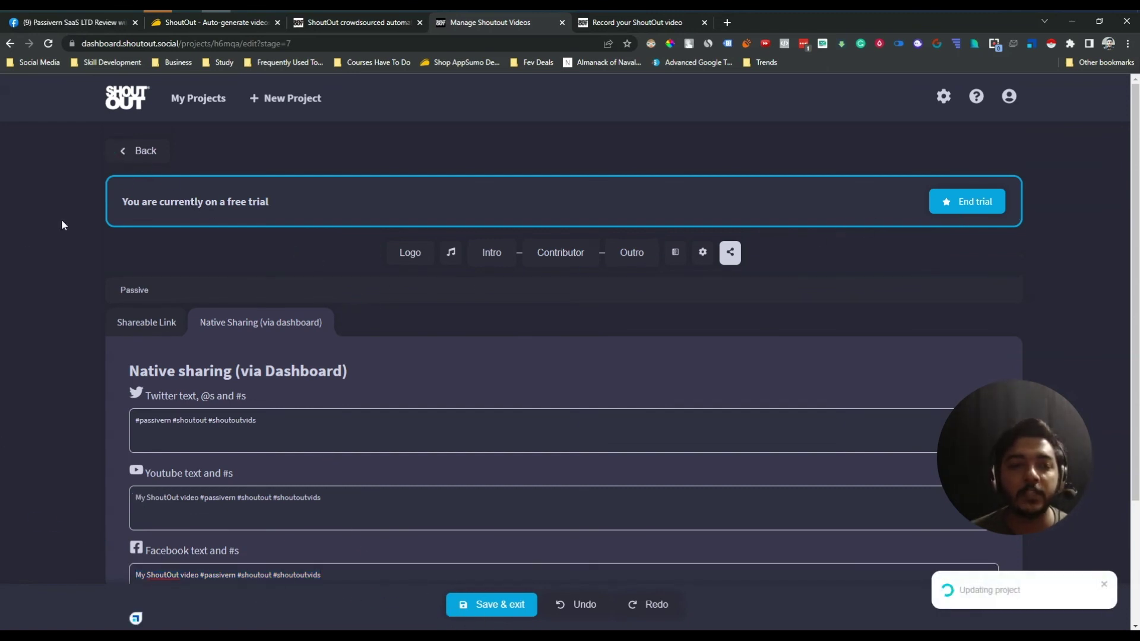
pyautogui.click(135, 156)
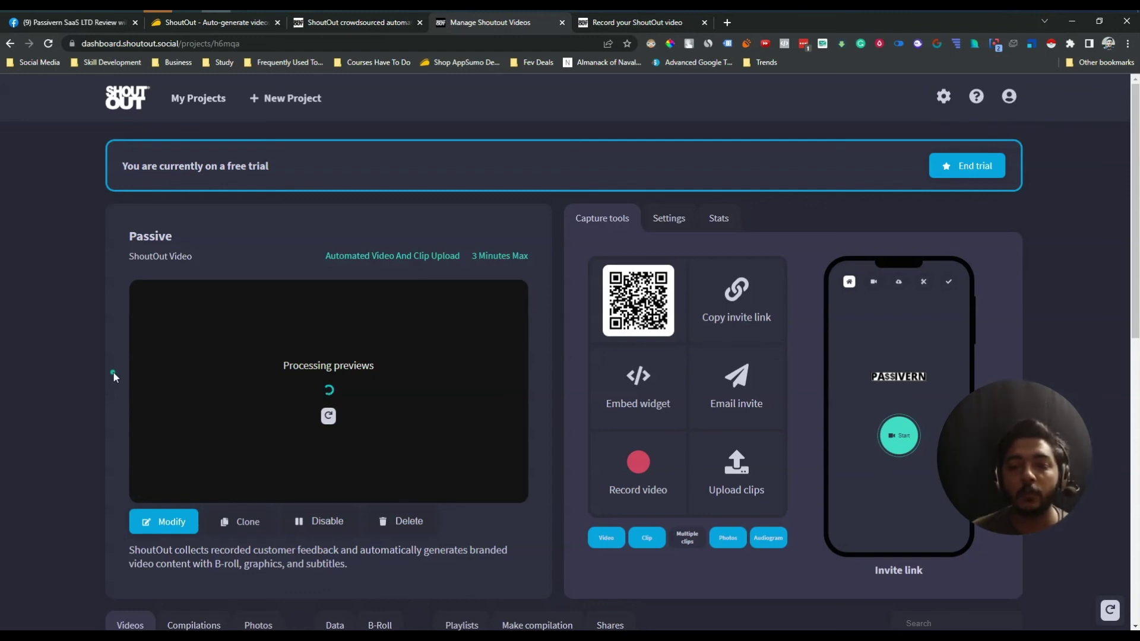
pyautogui.scroll(-7, 113, 371)
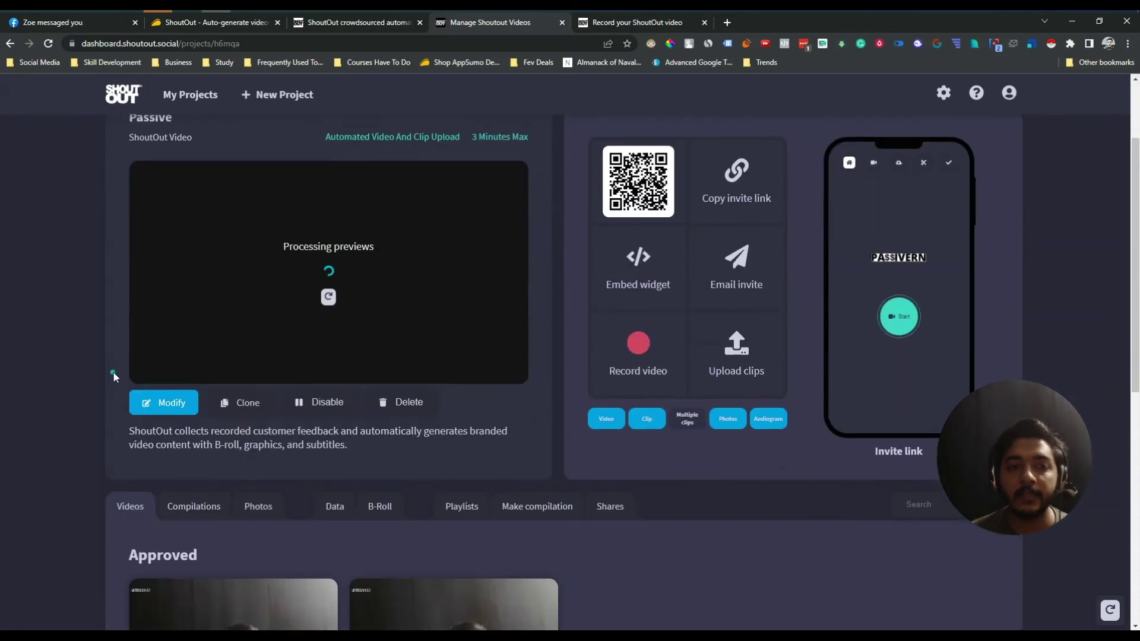
pyautogui.scroll(-2, 113, 372)
pyautogui.scroll(9, 113, 371)
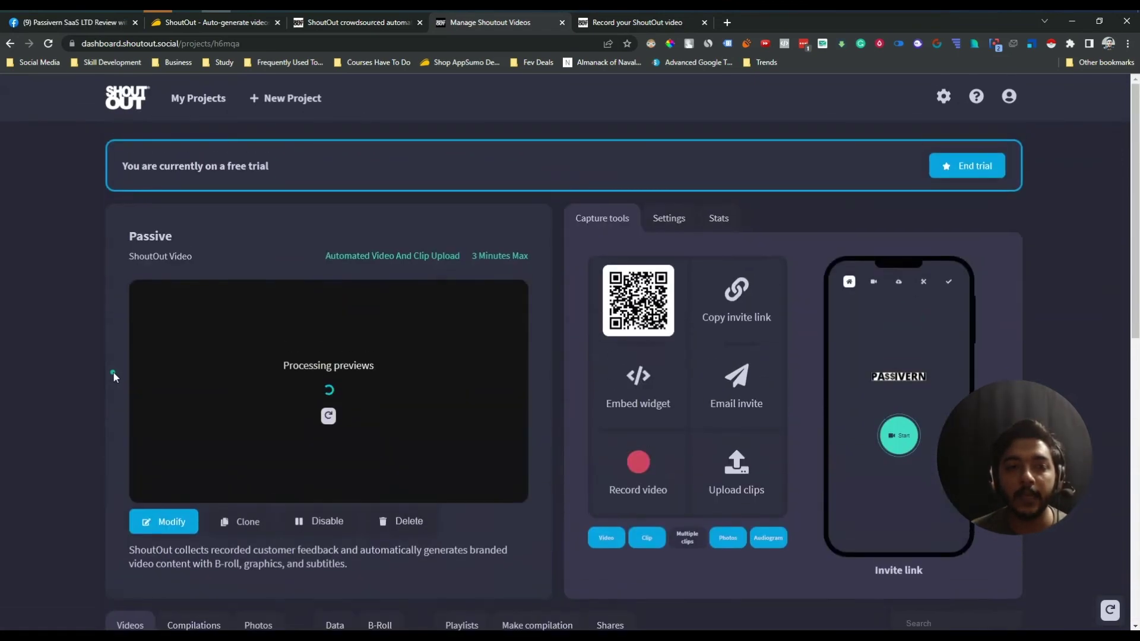
pyautogui.click(195, 100)
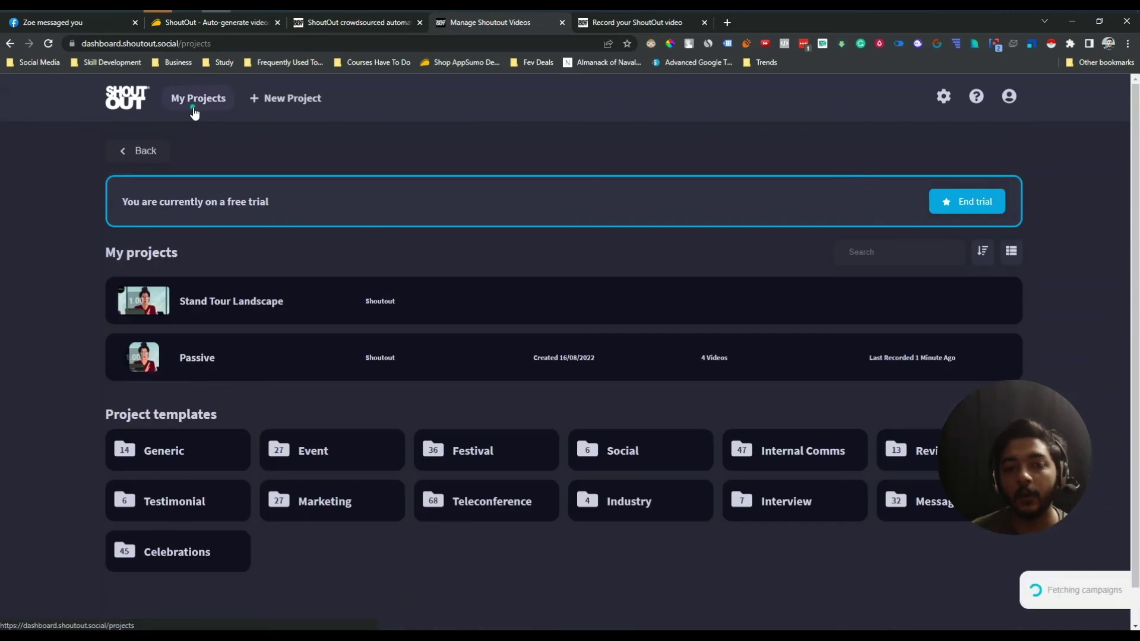
pyautogui.click(126, 98)
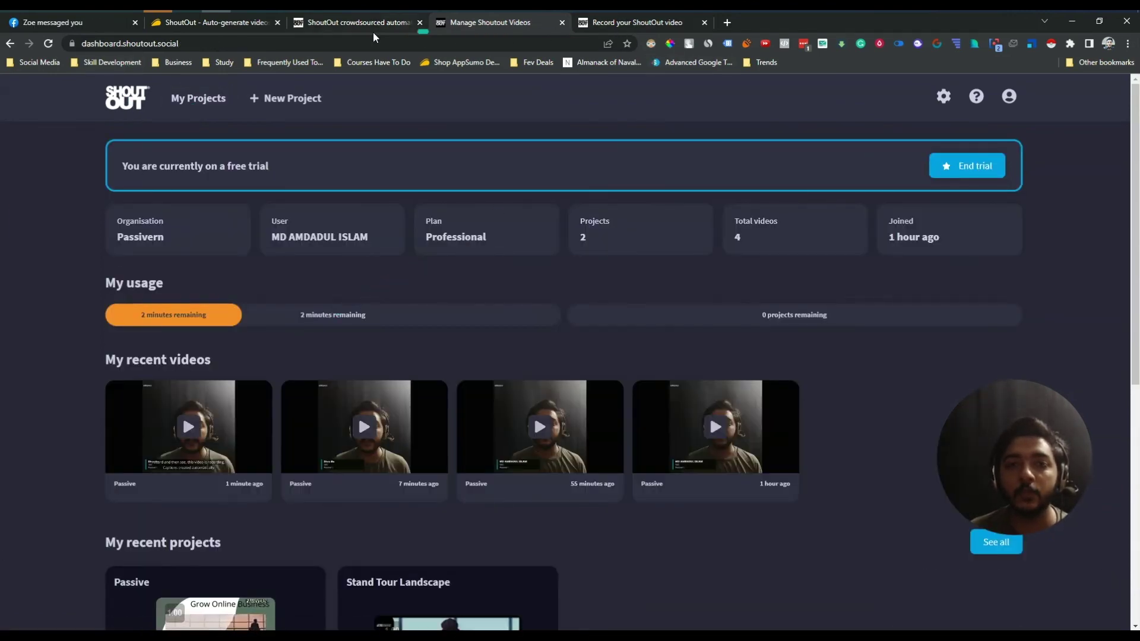
# Step: Switch to ShoutOut's AppSumo deal page and examine its overview, included features and three license tiers, particularly the Tier 3 pricing
pyautogui.click(248, 23)
pyautogui.scroll(5, 163, 225)
pyautogui.scroll(5, 165, 218)
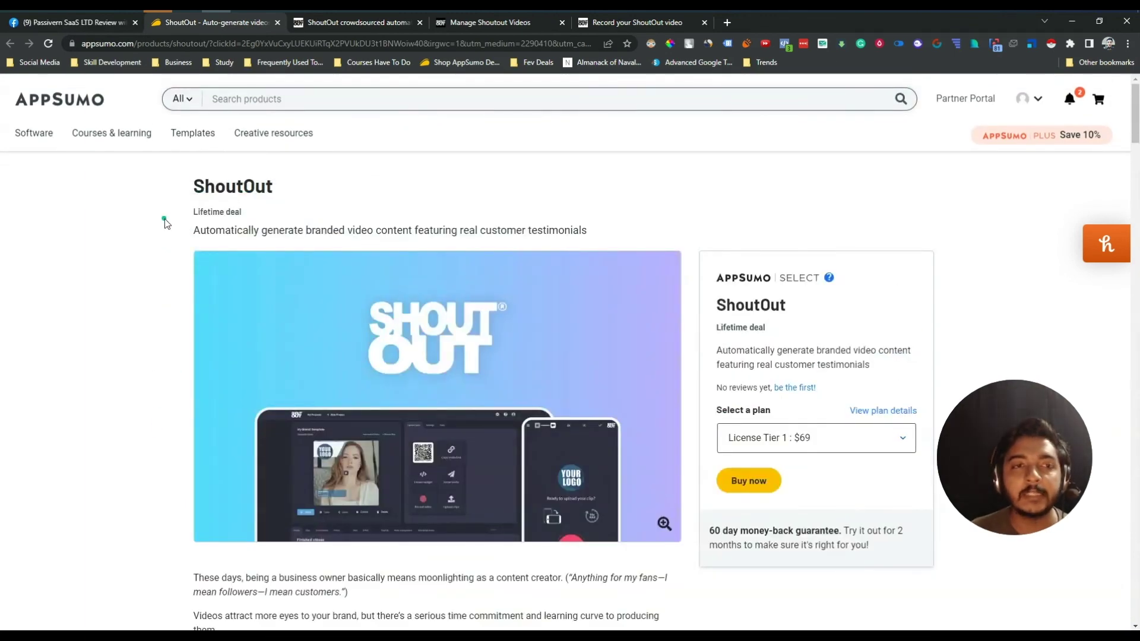
pyautogui.scroll(-10, 165, 220)
pyautogui.scroll(-15, 165, 221)
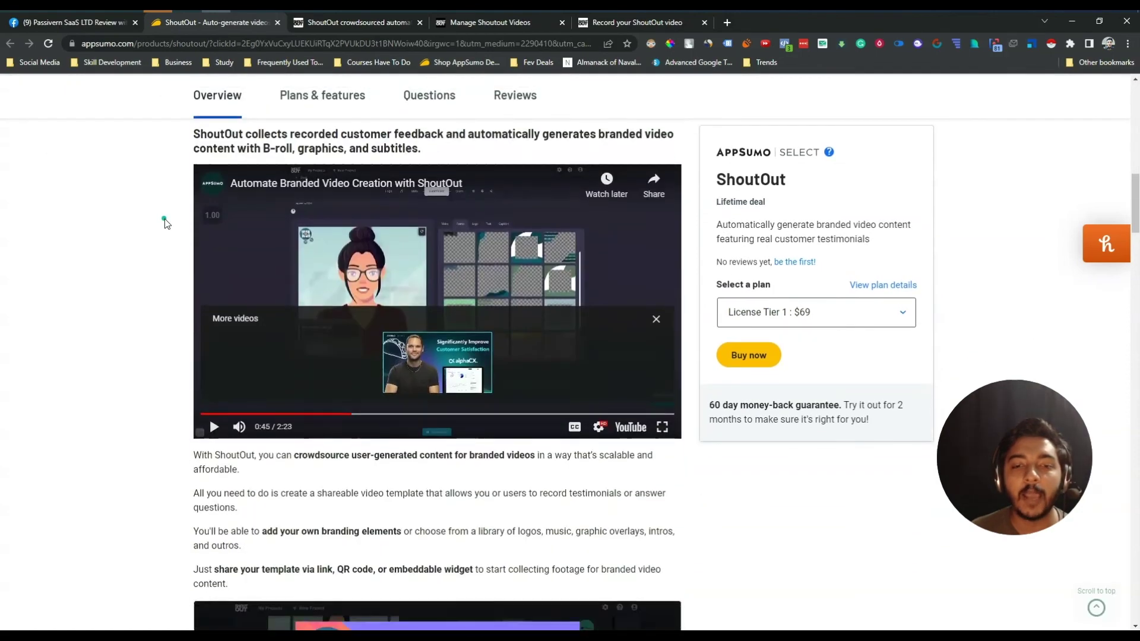
pyautogui.scroll(-15, 165, 221)
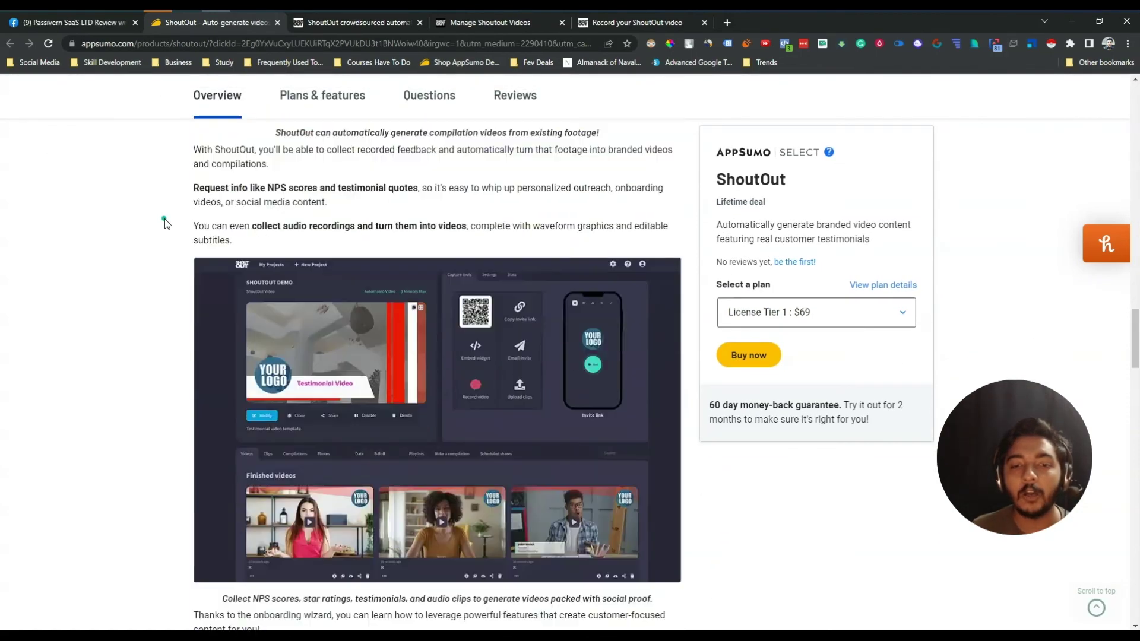
pyautogui.scroll(-12, 165, 221)
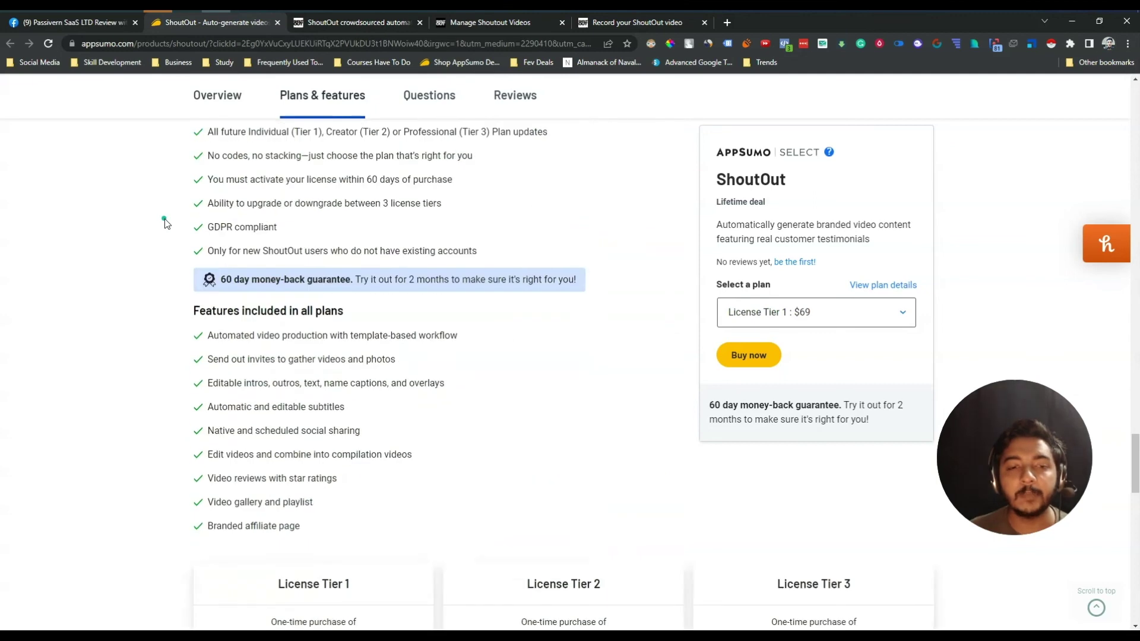
pyautogui.moveTo(723, 337); pyautogui.dragTo(741, 334)
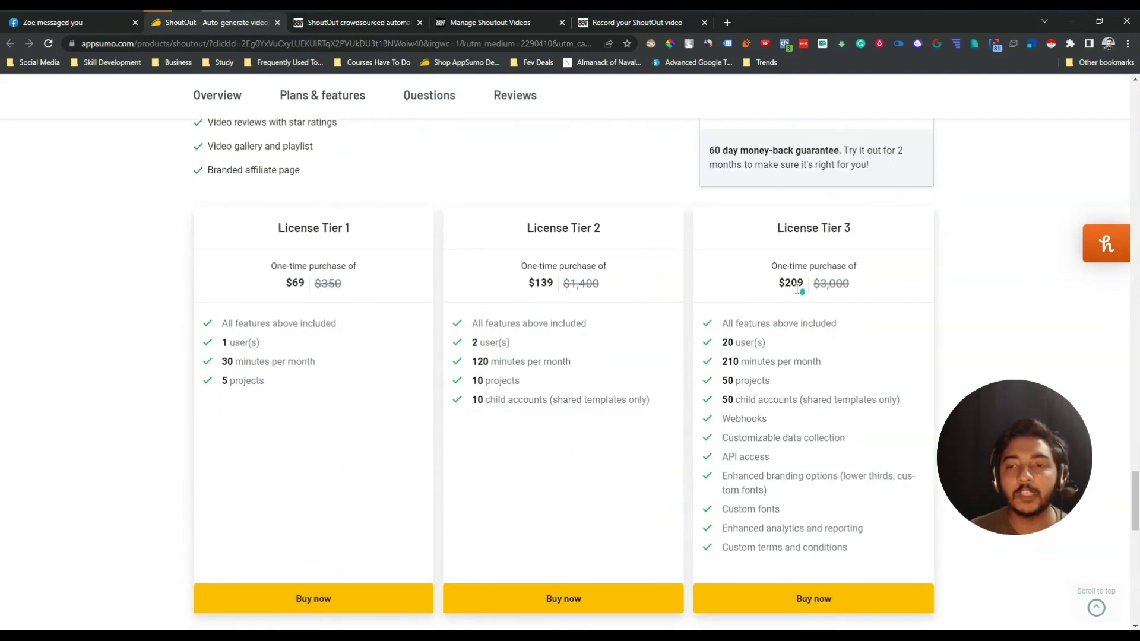
pyautogui.moveTo(778, 283); pyautogui.dragTo(852, 288)
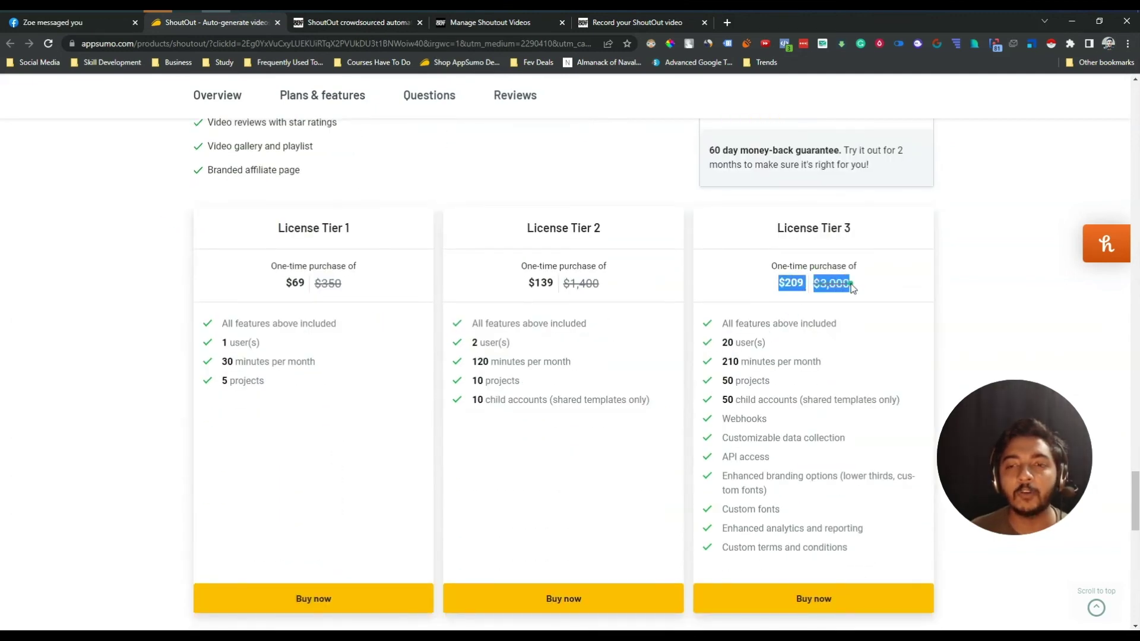
pyautogui.click(851, 287)
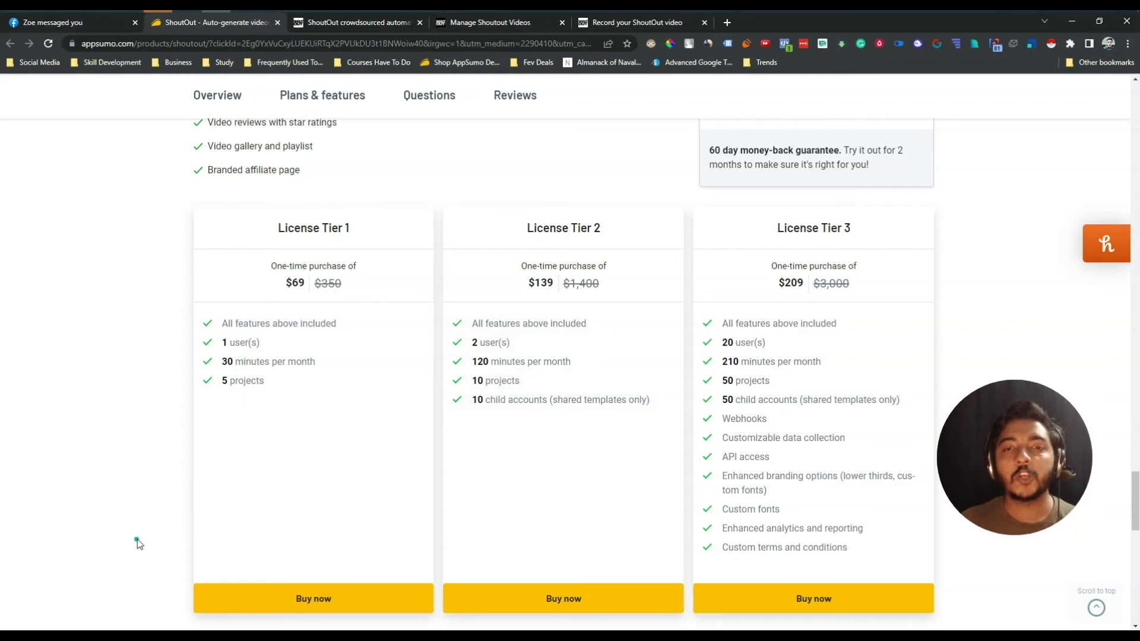
pyautogui.scroll(15, 137, 539)
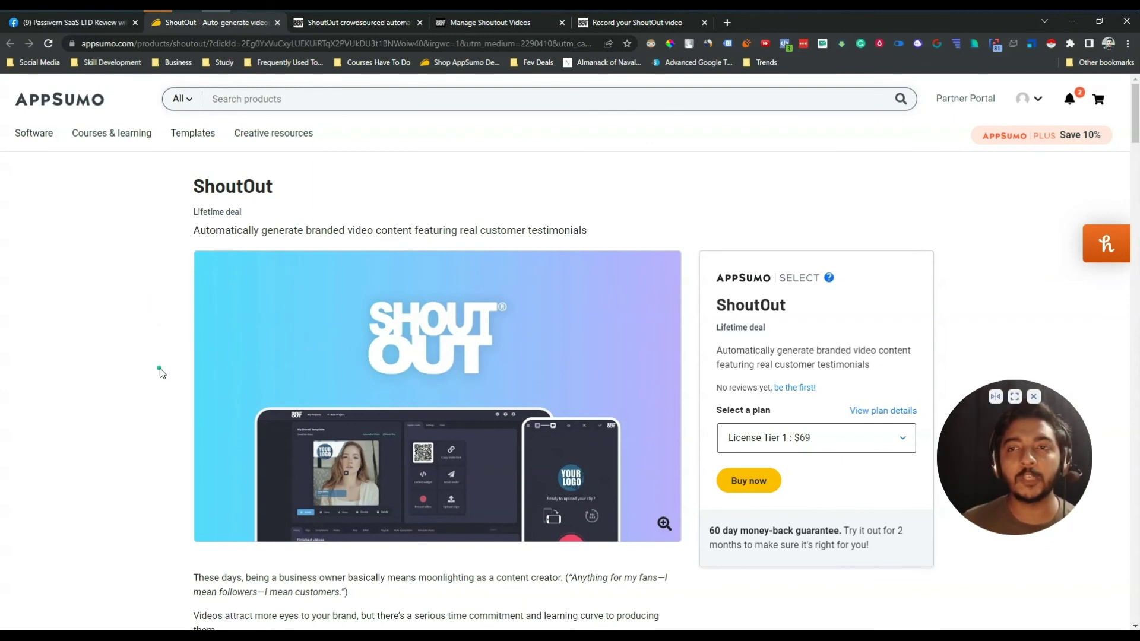
# Step: Visit the Passivern SaaS LTD Review Facebook group and the ShoutOut homepage, and return to the AppSumo deal page
pyautogui.click(87, 25)
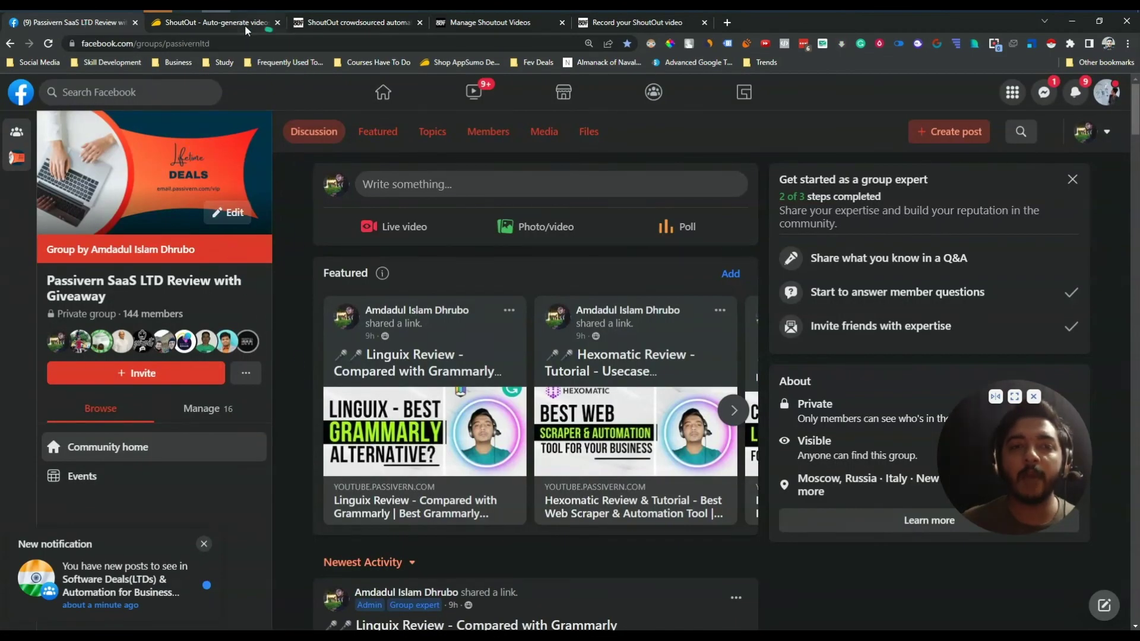
pyautogui.click(315, 26)
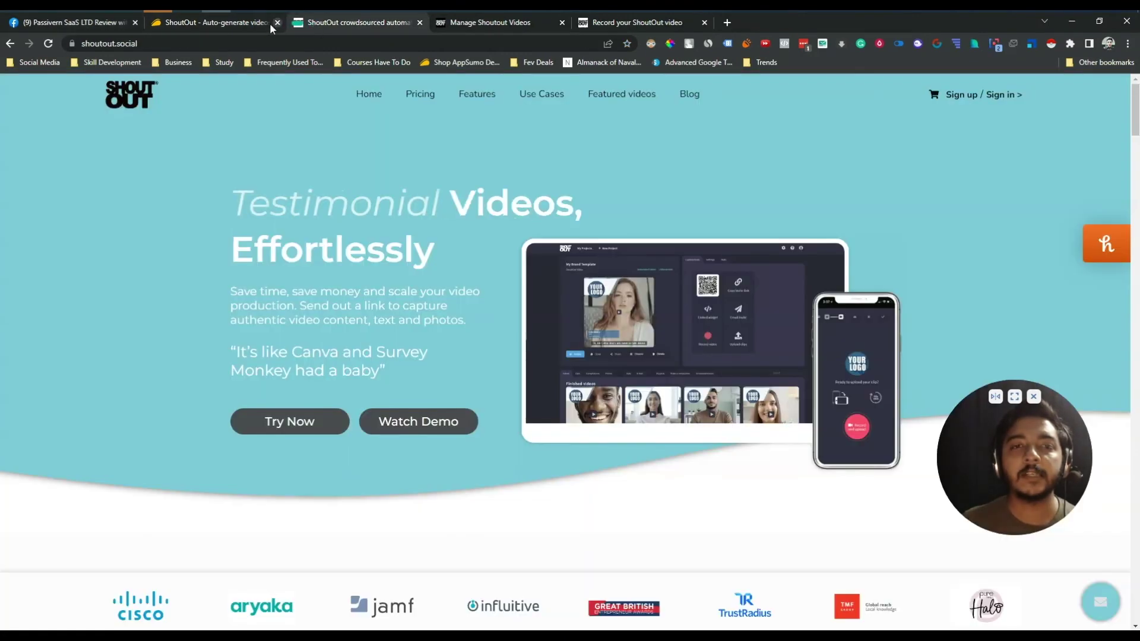
pyautogui.click(251, 23)
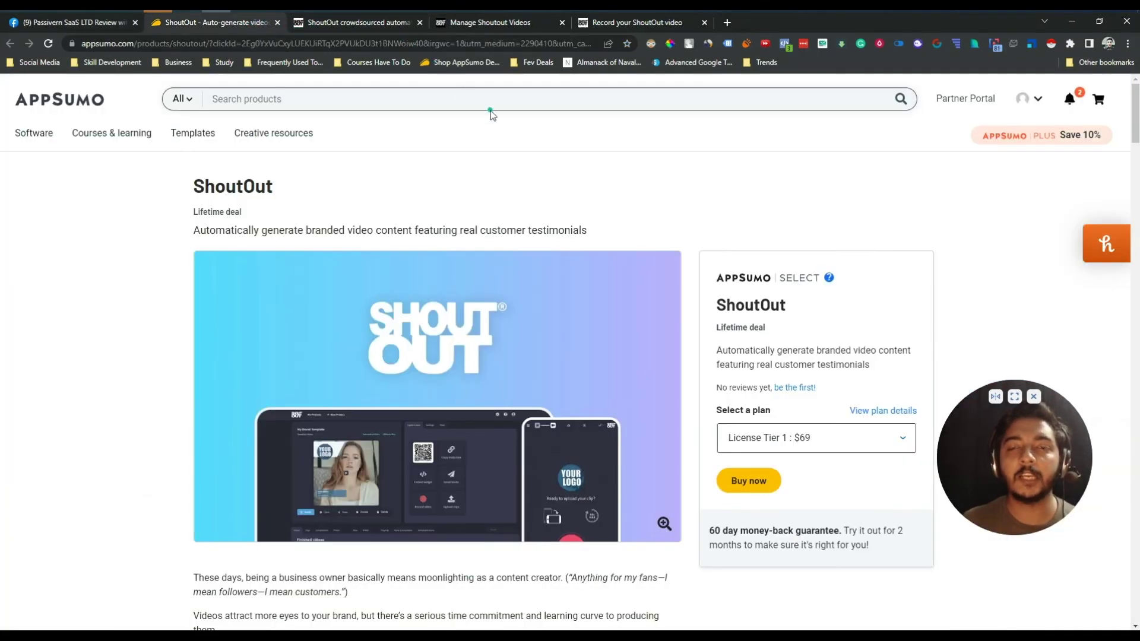